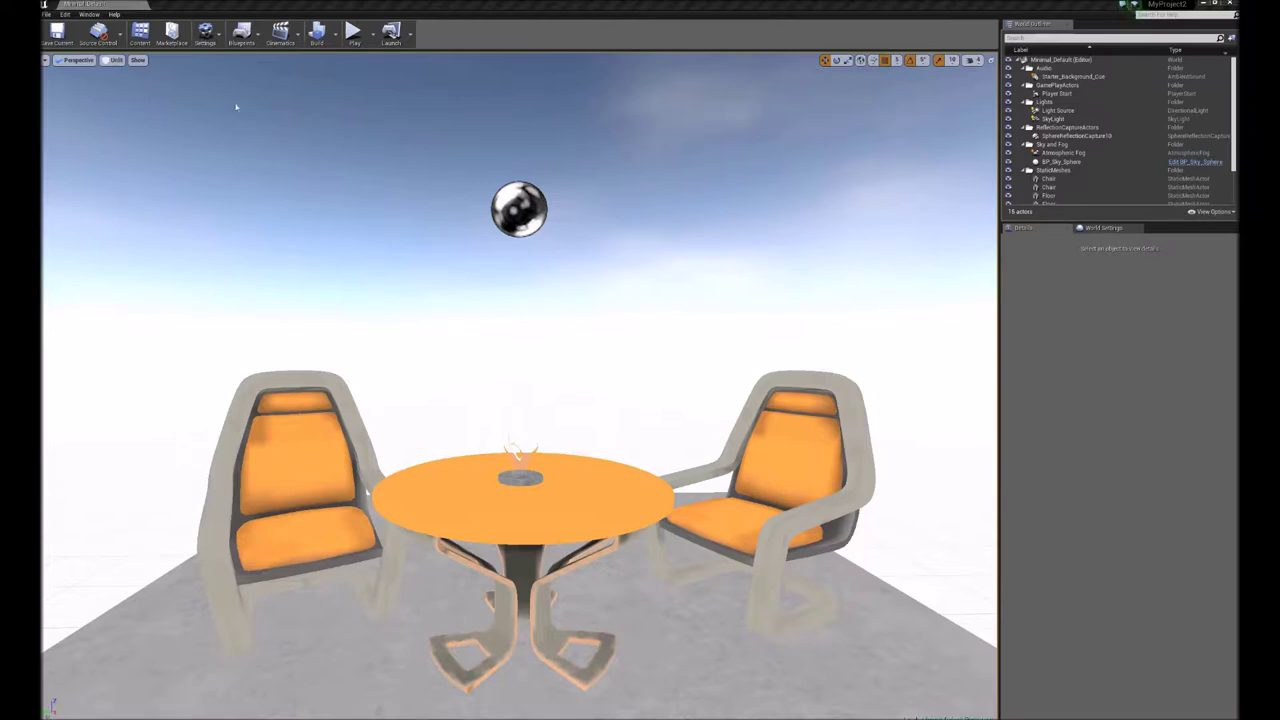
- Set the viewport's view mode to Lit and create a new level from the Default template
click(116, 60)
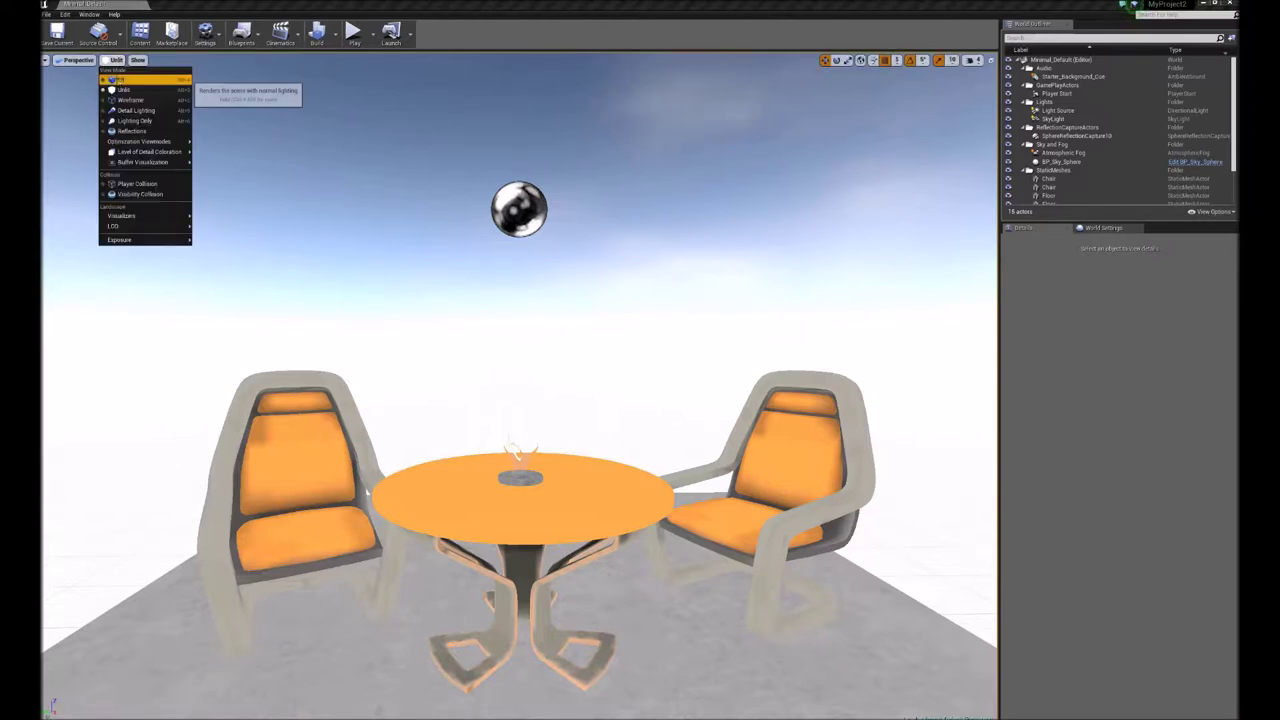
click(114, 79)
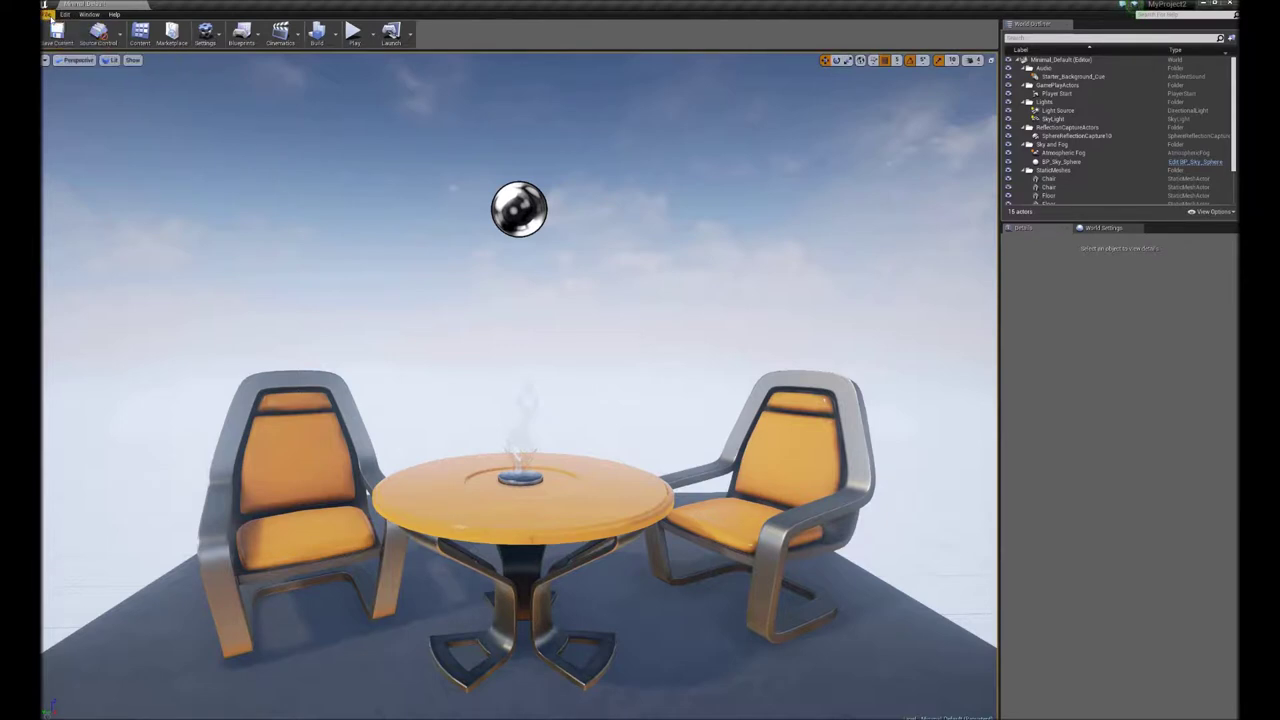
click(48, 14)
click(60, 37)
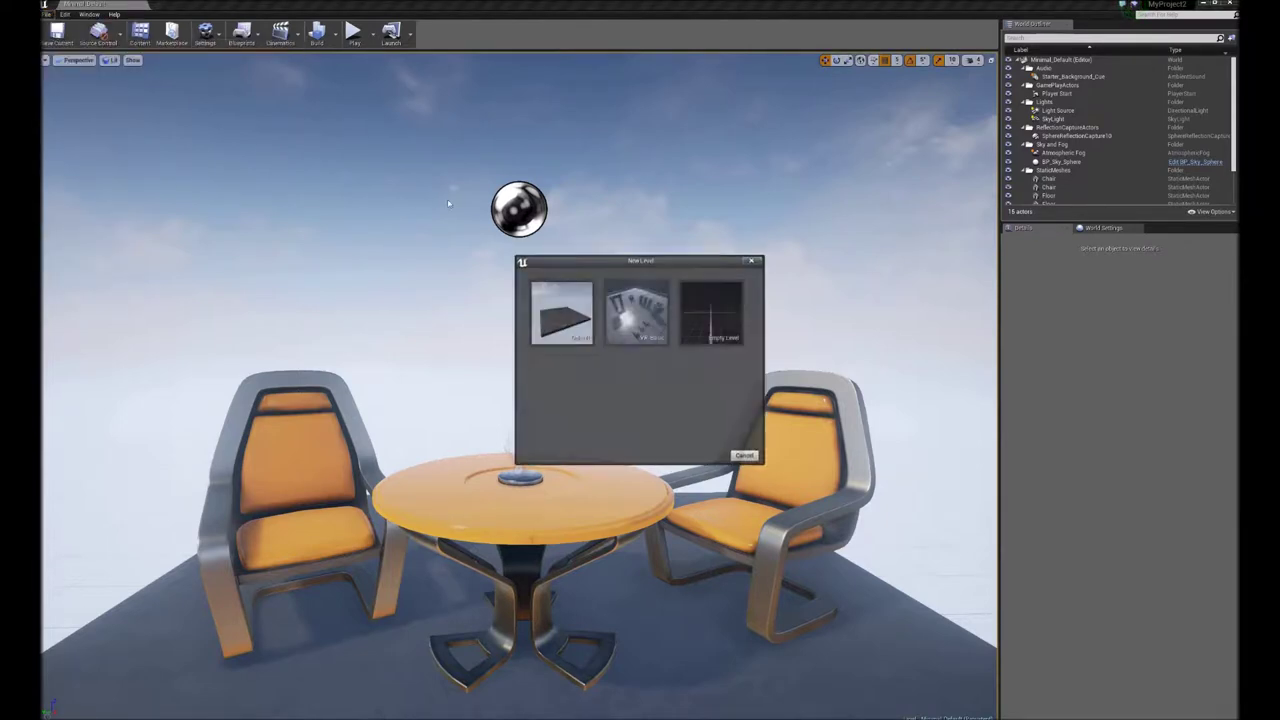
click(546, 315)
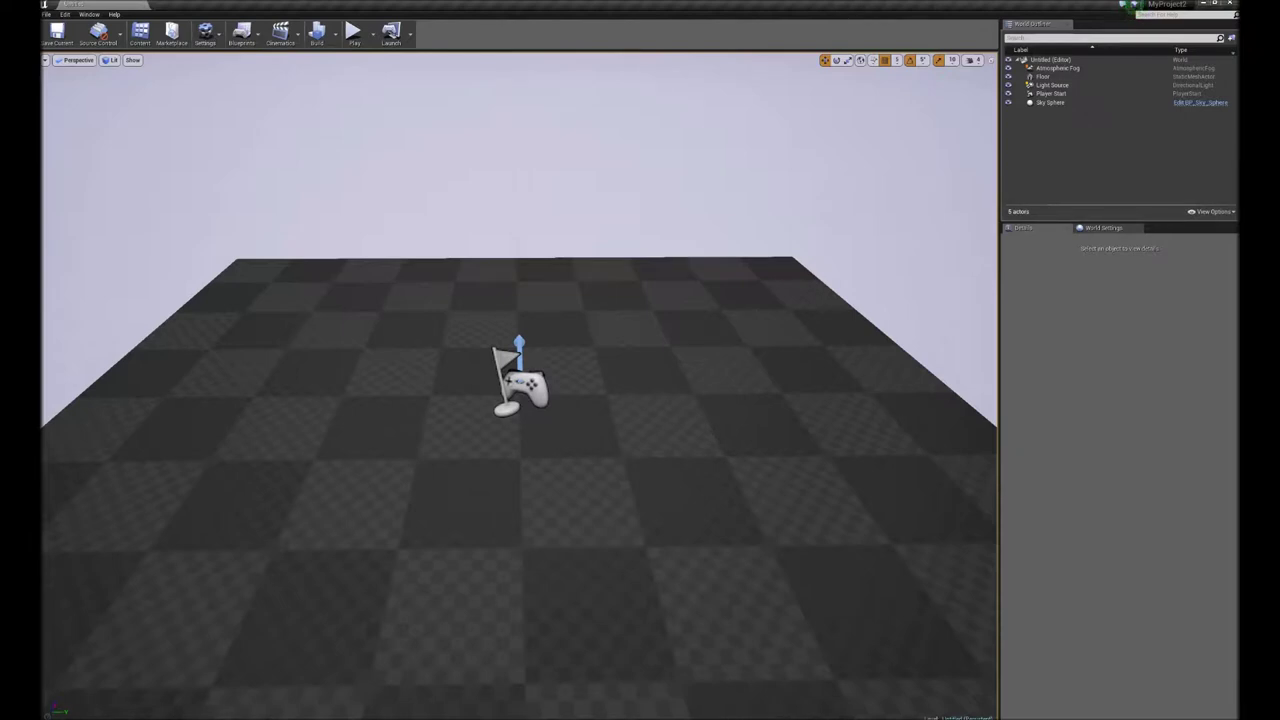
- Move, turn and pan the perspective camera to look over the floor and sky of the level
drag(519, 386, 540, 335)
mouse_move(580, 366)
right_down()
mouse_move(505, 365)
mouse_move(505, 332)
mouse_move(600, 366)
mouse_move(590, 360)
right_up()
right_drag(505, 368, 460, 352)
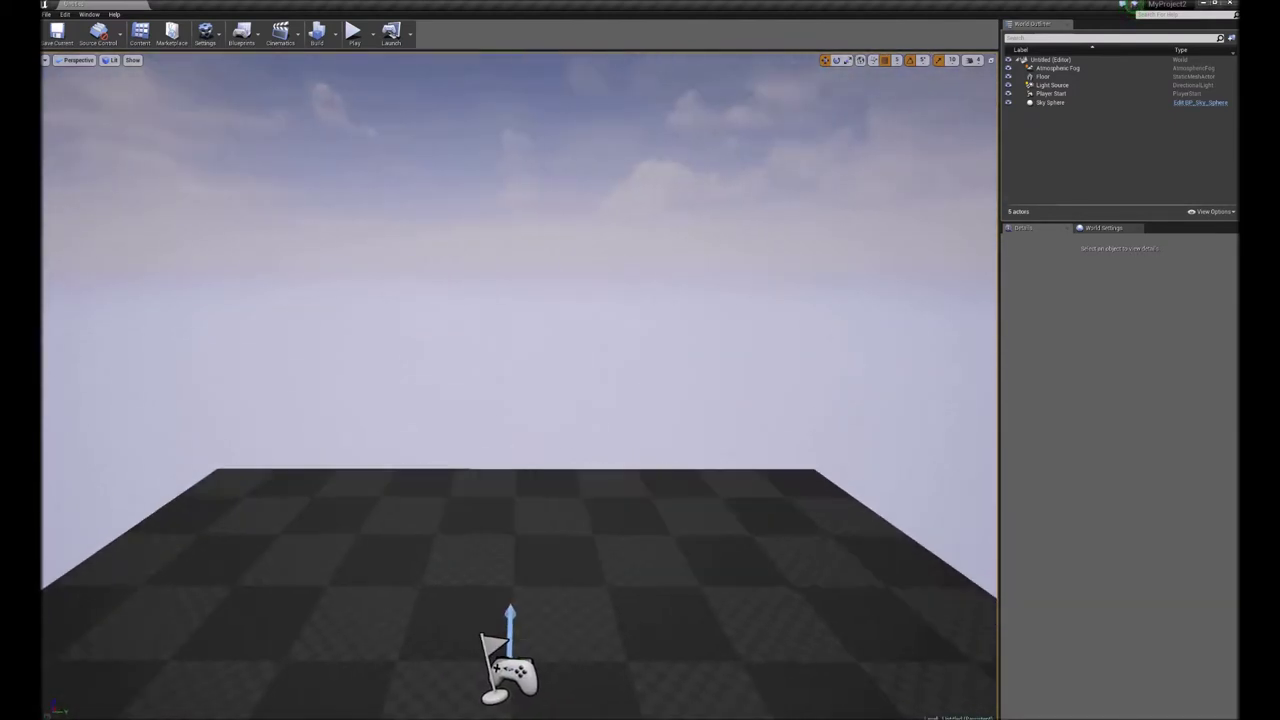
middle_drag(460, 352, 470, 250)
right_drag(460, 330, 360, 350)
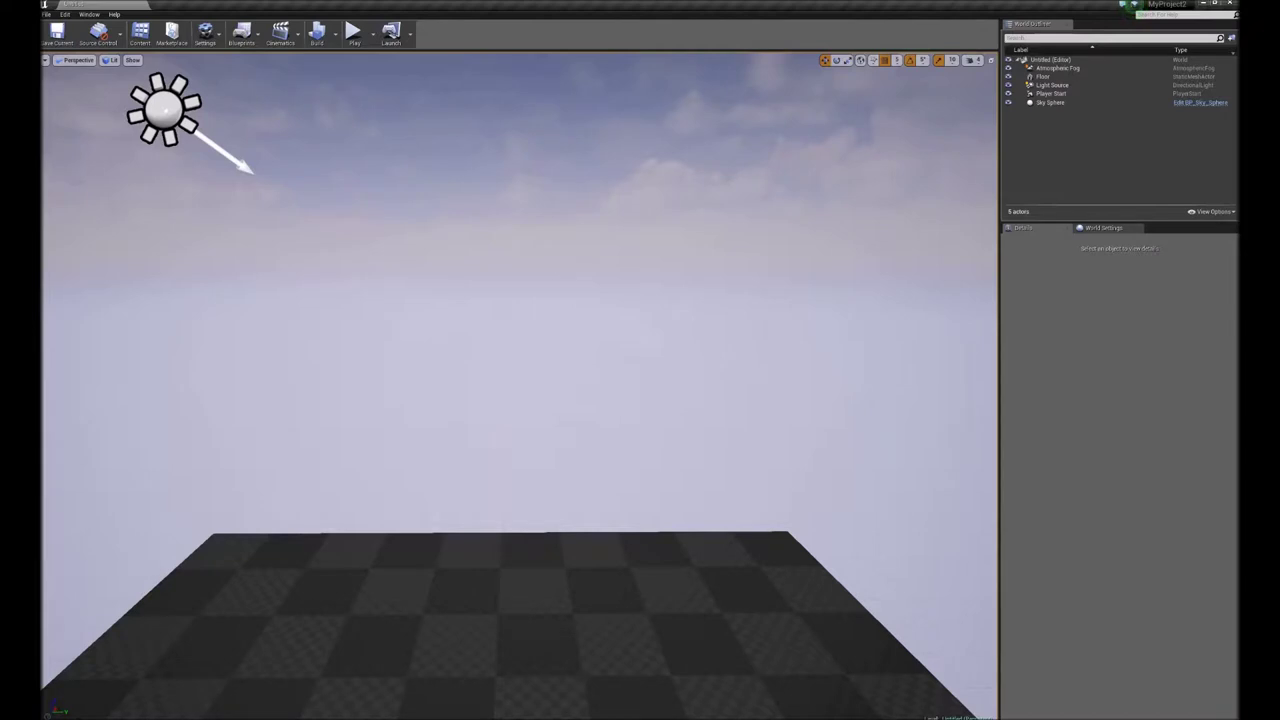
- Fly the perspective camera around and back until the whole floor, the player start and the light source are in view
right_drag(400, 350, 705, 355)
key(s)
key(a)
key(w)
key(s)
key(w)
key(d)
key(s)
key(w)
key(s)
key(a)
key(s)
key(w)
mouse_move(450, 335)
right_down()
mouse_move(450, 320)
mouse_move(420, 325)
mouse_move(460, 325)
mouse_move(460, 340)
right_up()
key(s)
right_drag(560, 440, 623, 406)
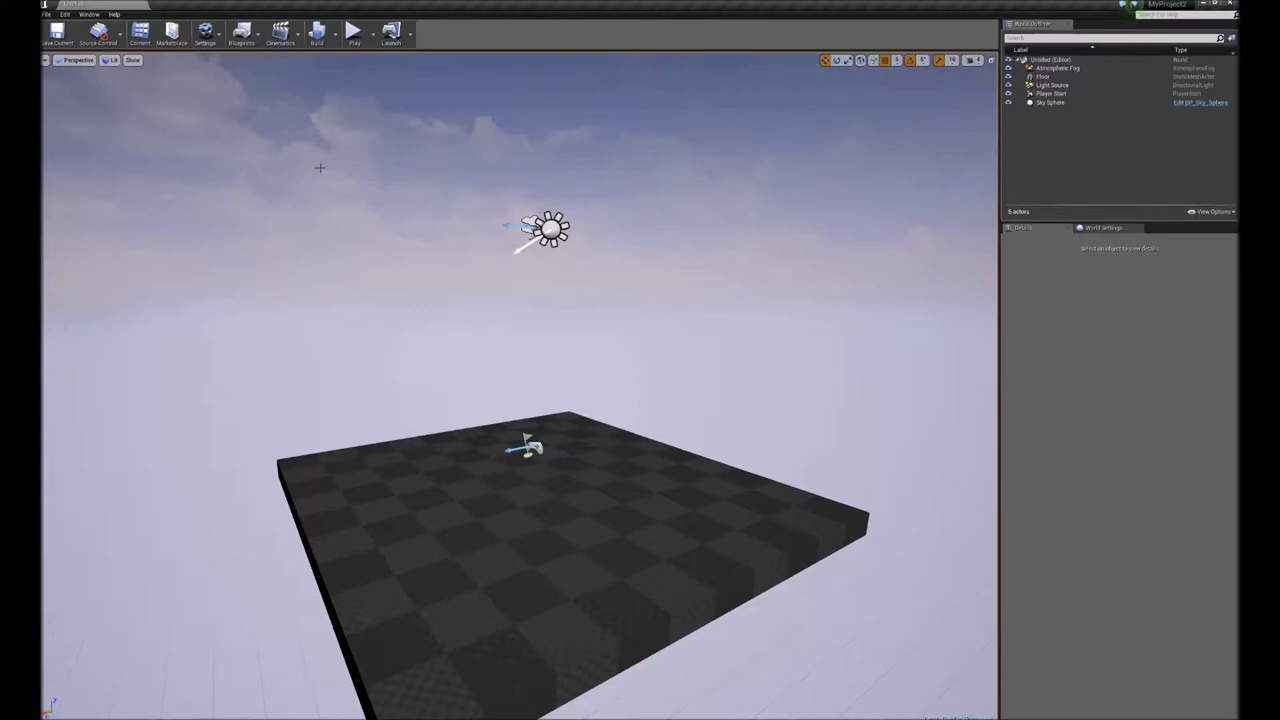
- Open Viewport 2 and Viewport 3 as floating windows and arrange them side by side over the main viewport
click(88, 15)
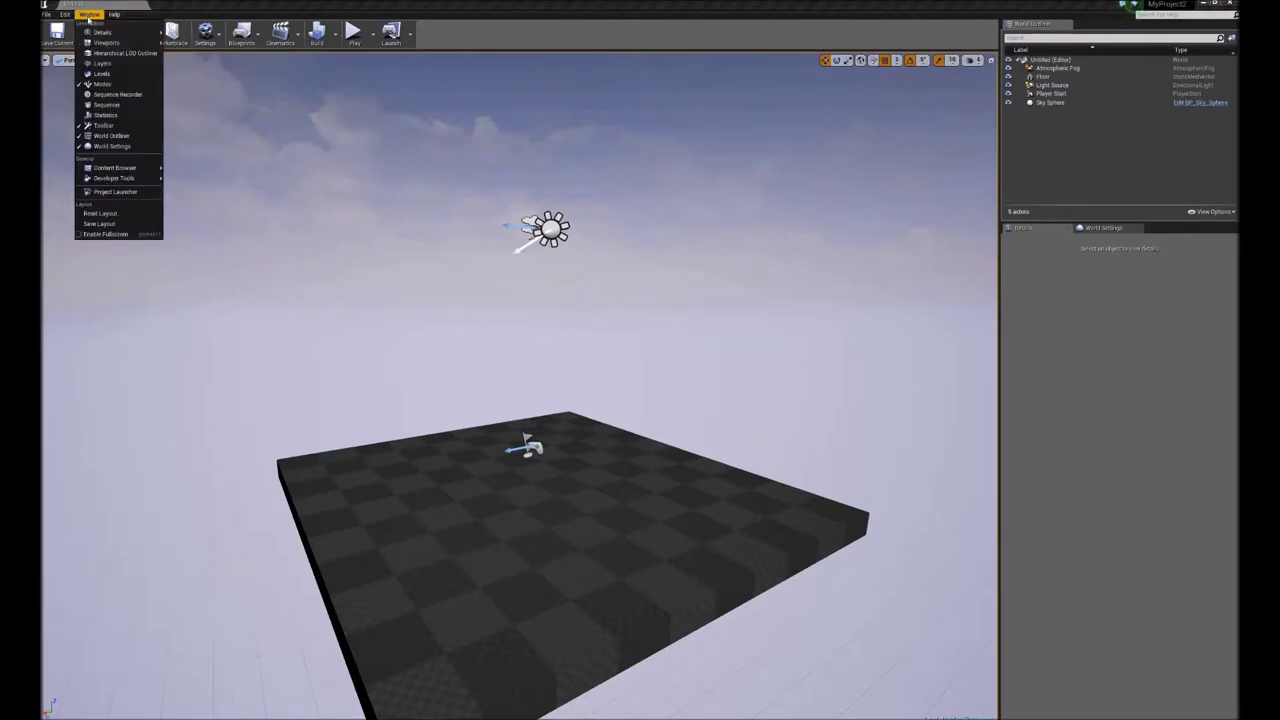
mouse_move(108, 46)
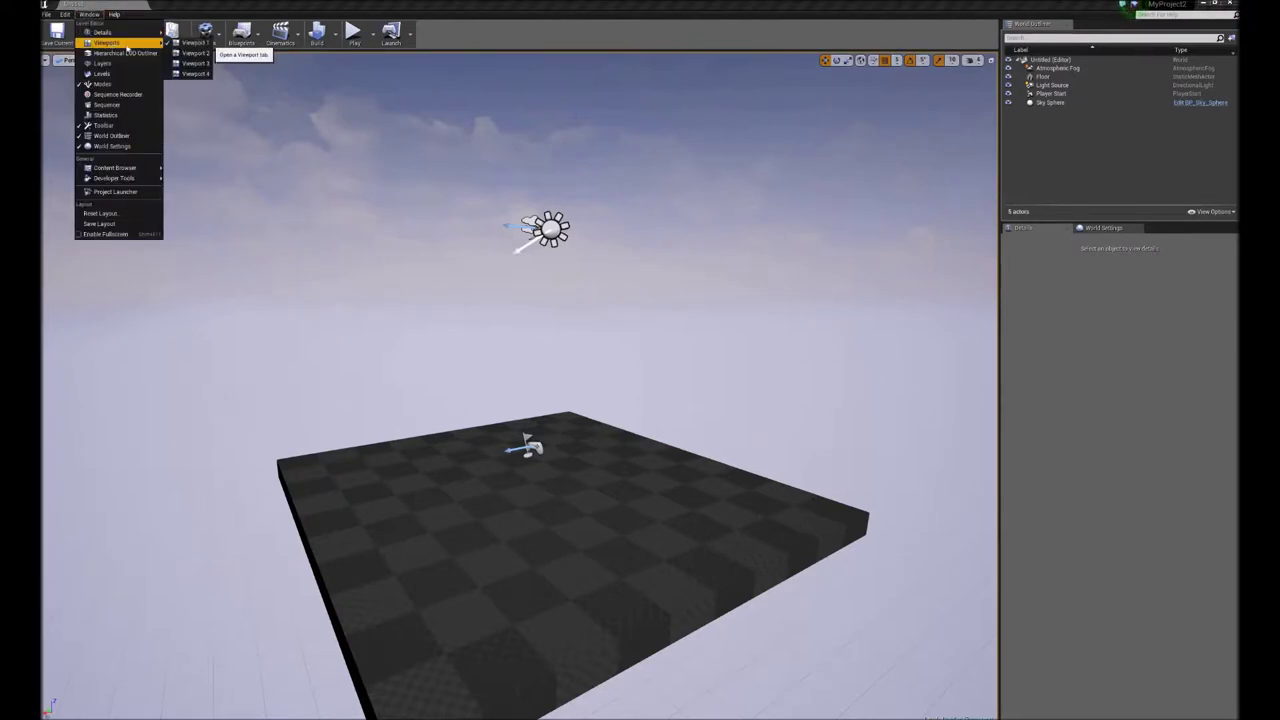
click(194, 52)
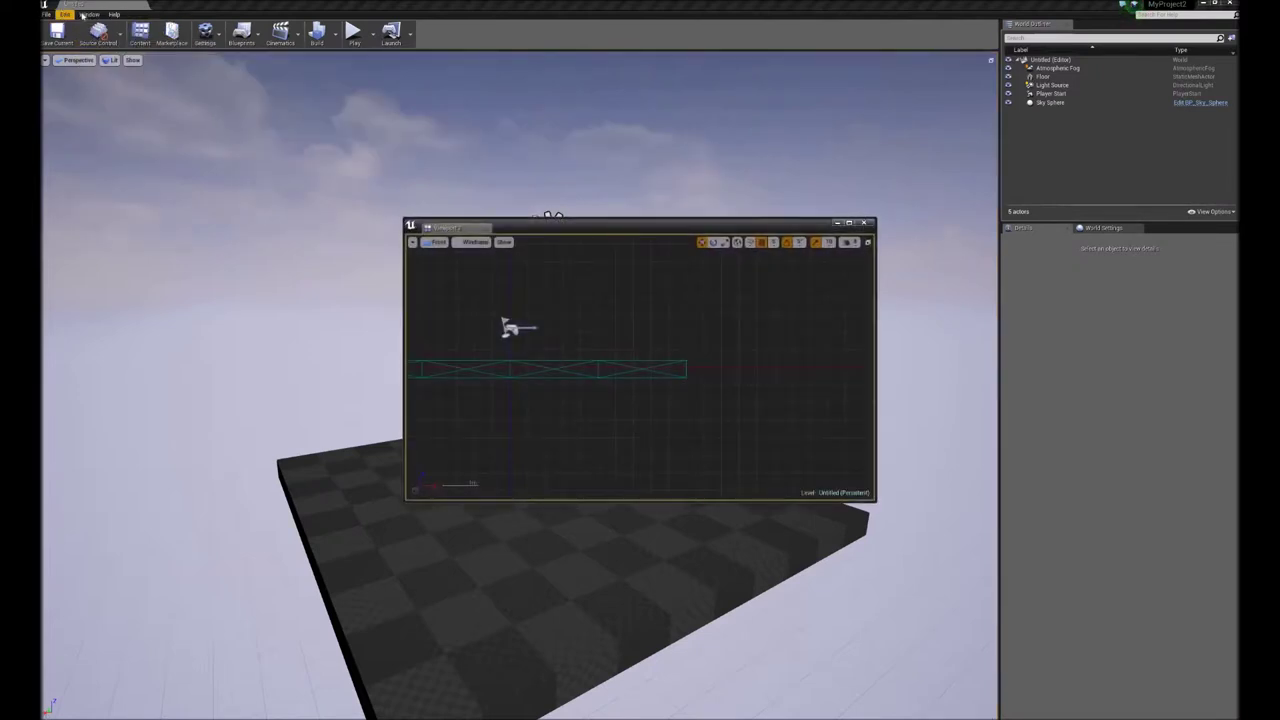
click(88, 15)
mouse_move(95, 43)
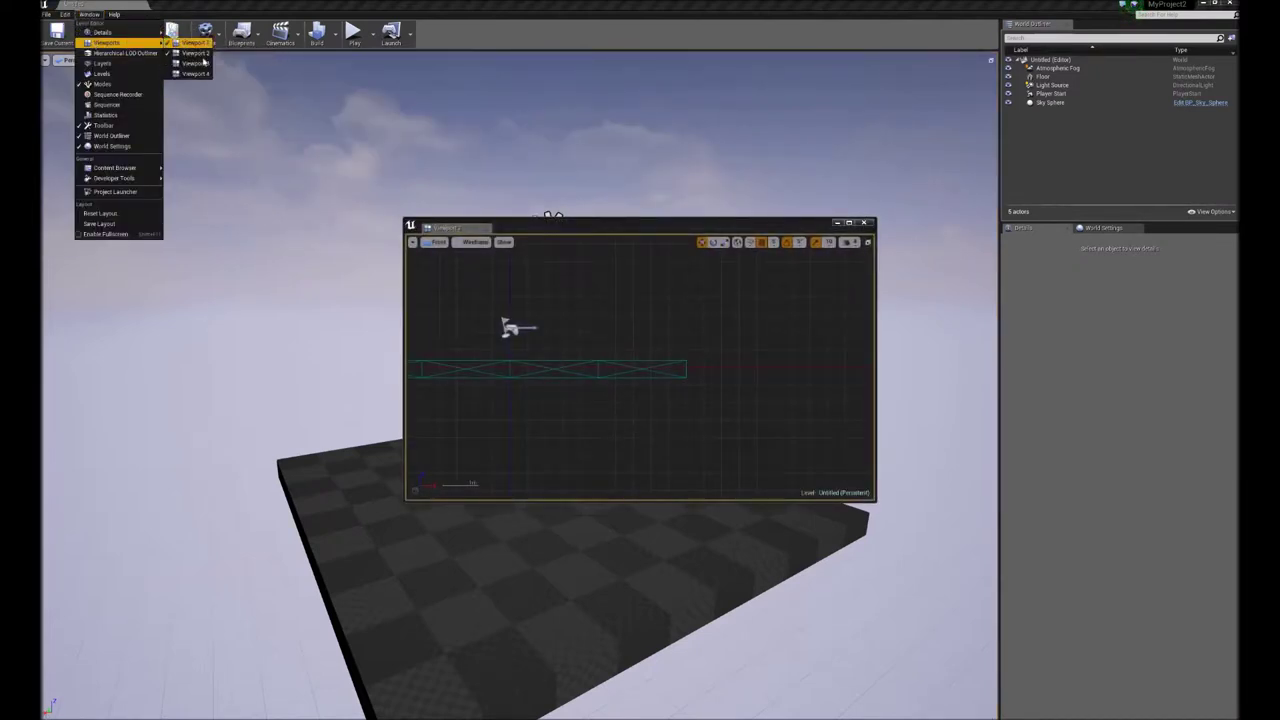
click(203, 64)
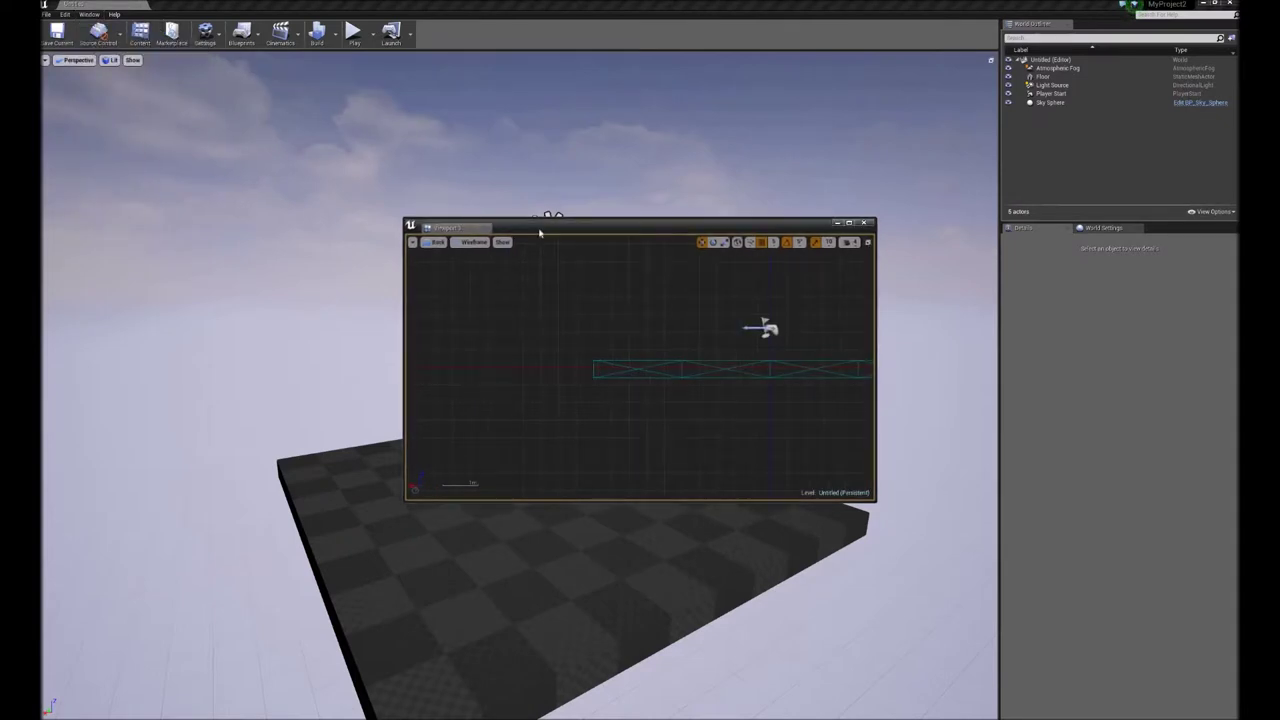
drag(456, 263, 230, 438)
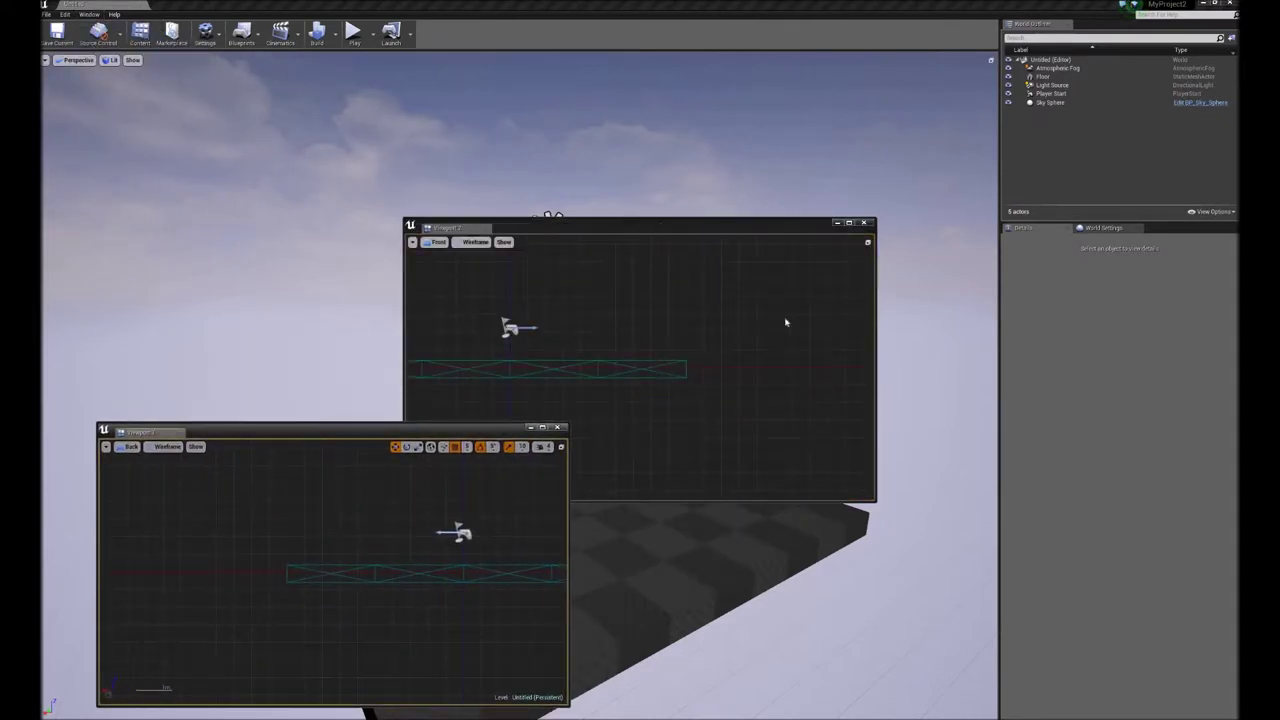
drag(658, 229, 845, 432)
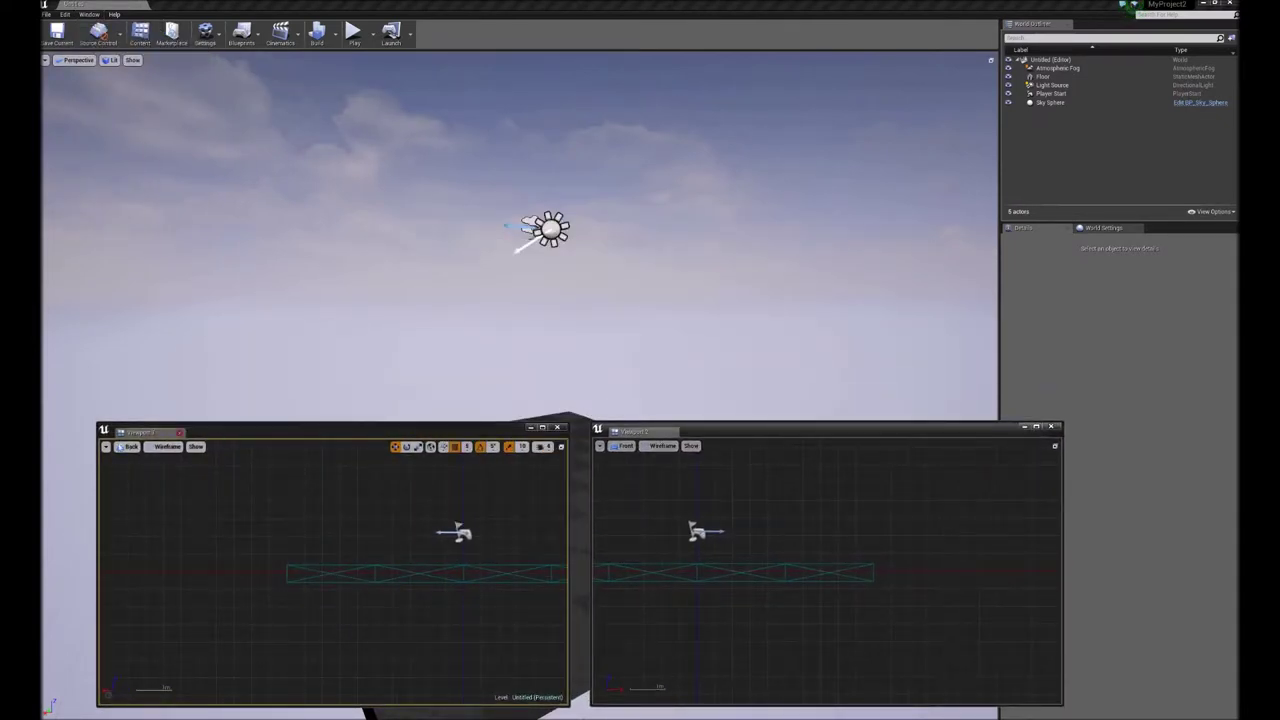
- Set Viewport 3 to the Top view and Viewport 2 to the Right view, and move the two windows close together
click(127, 446)
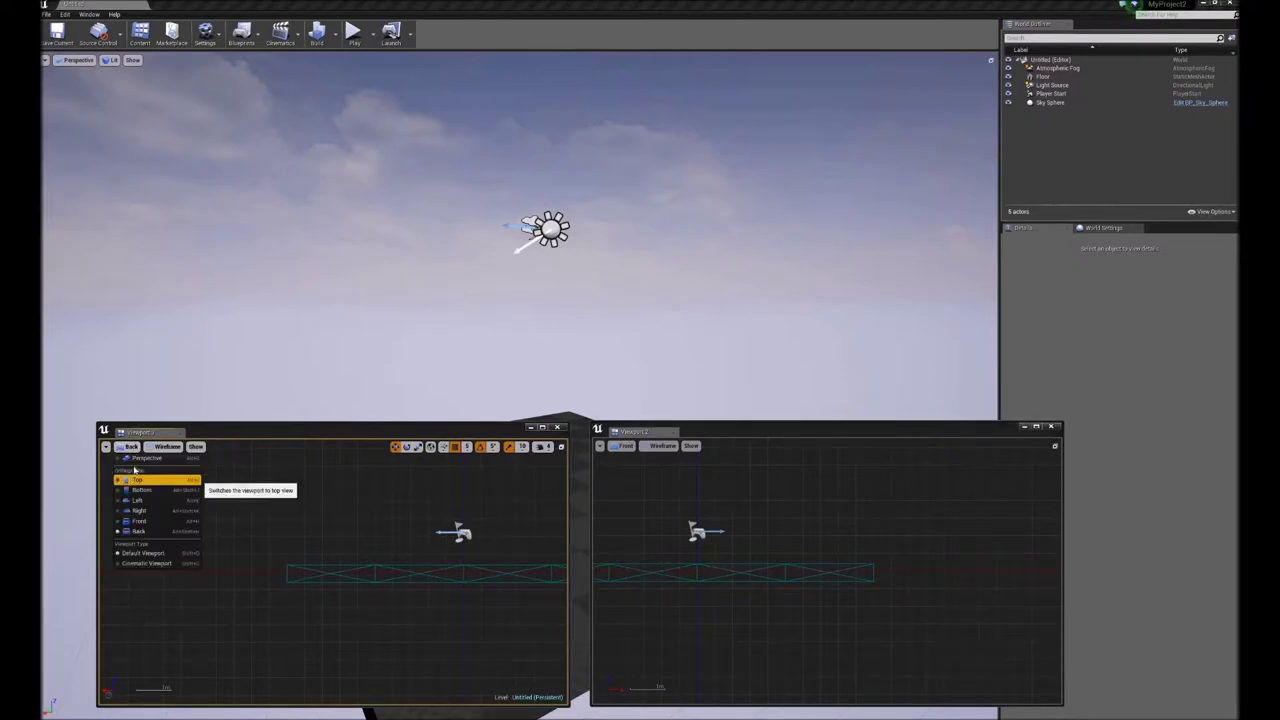
click(235, 465)
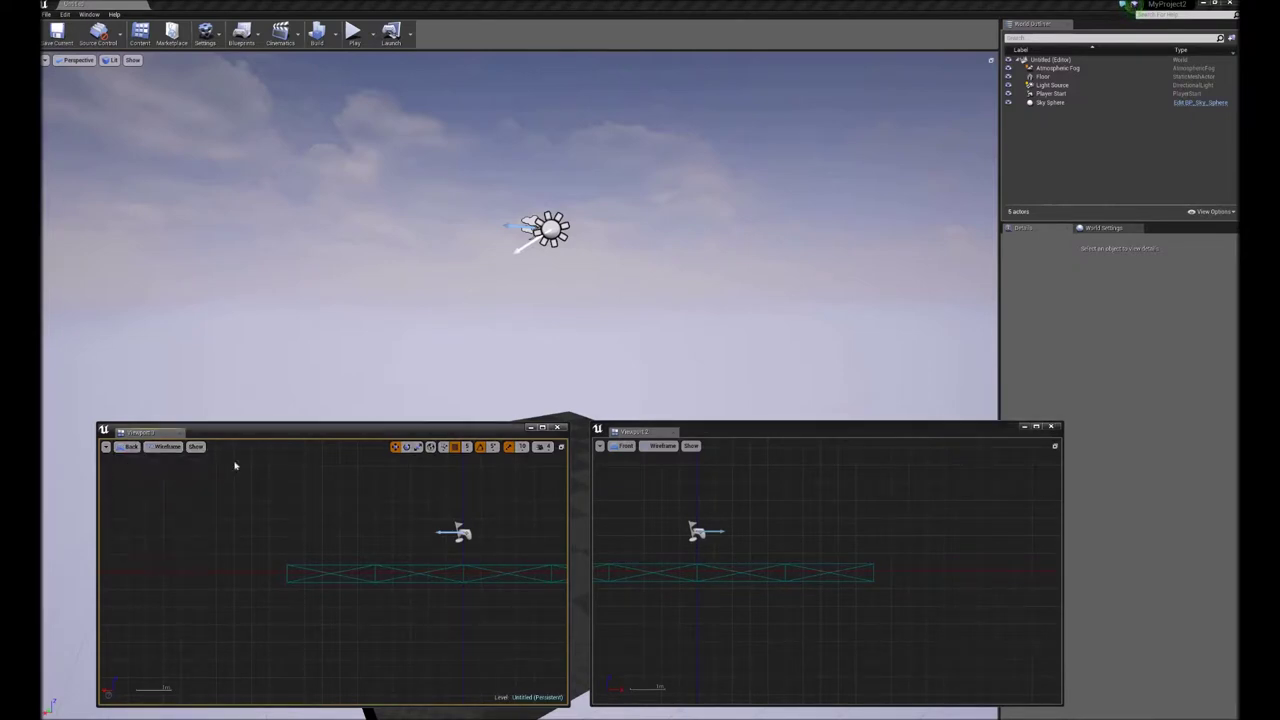
click(131, 448)
click(140, 480)
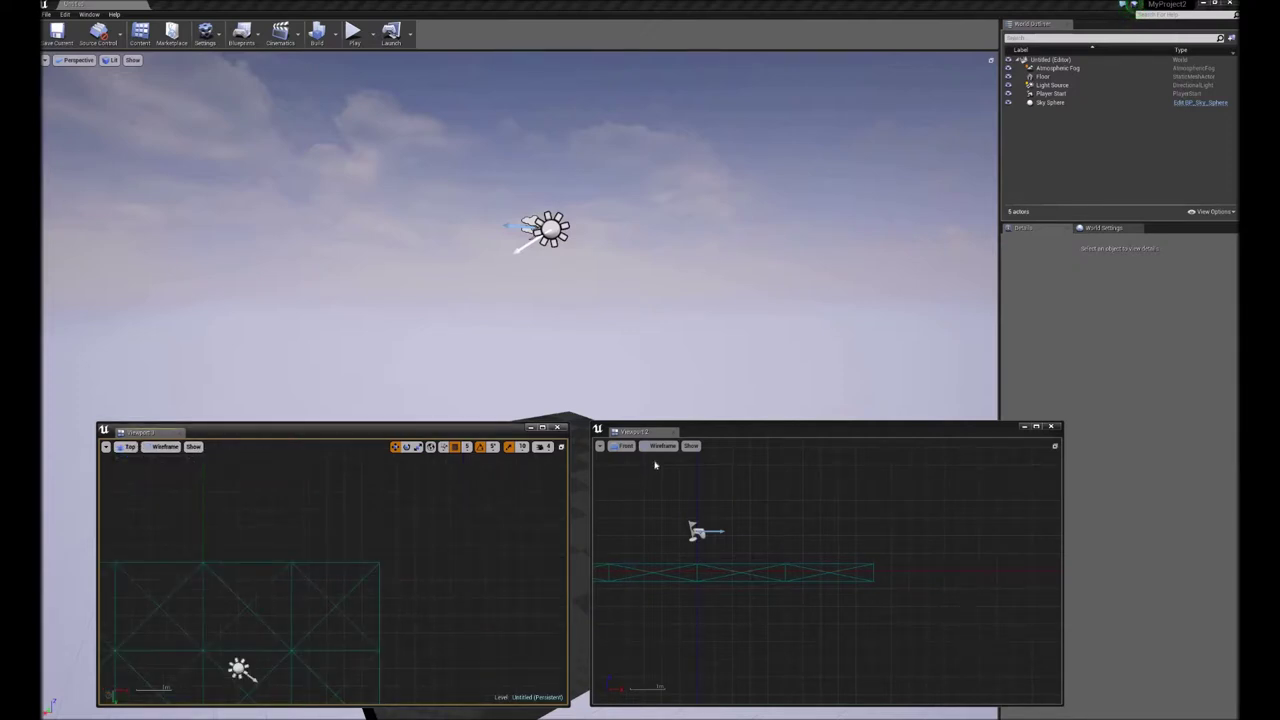
click(624, 446)
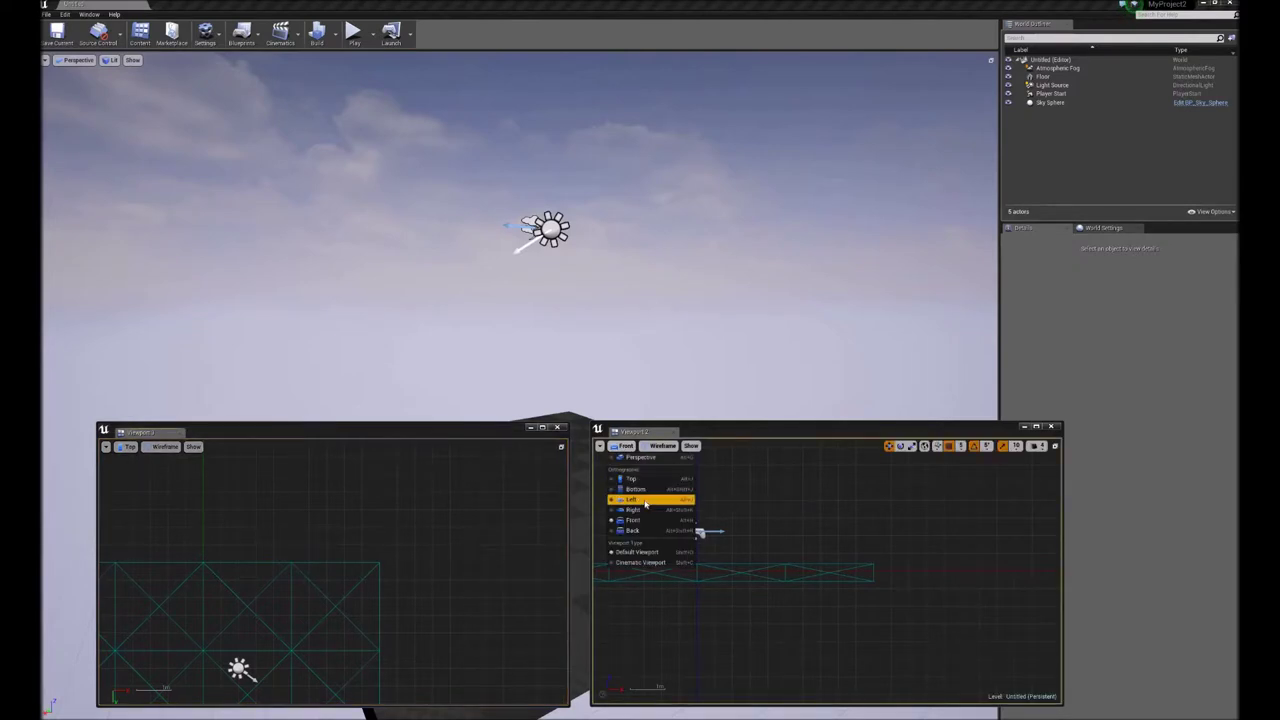
click(646, 510)
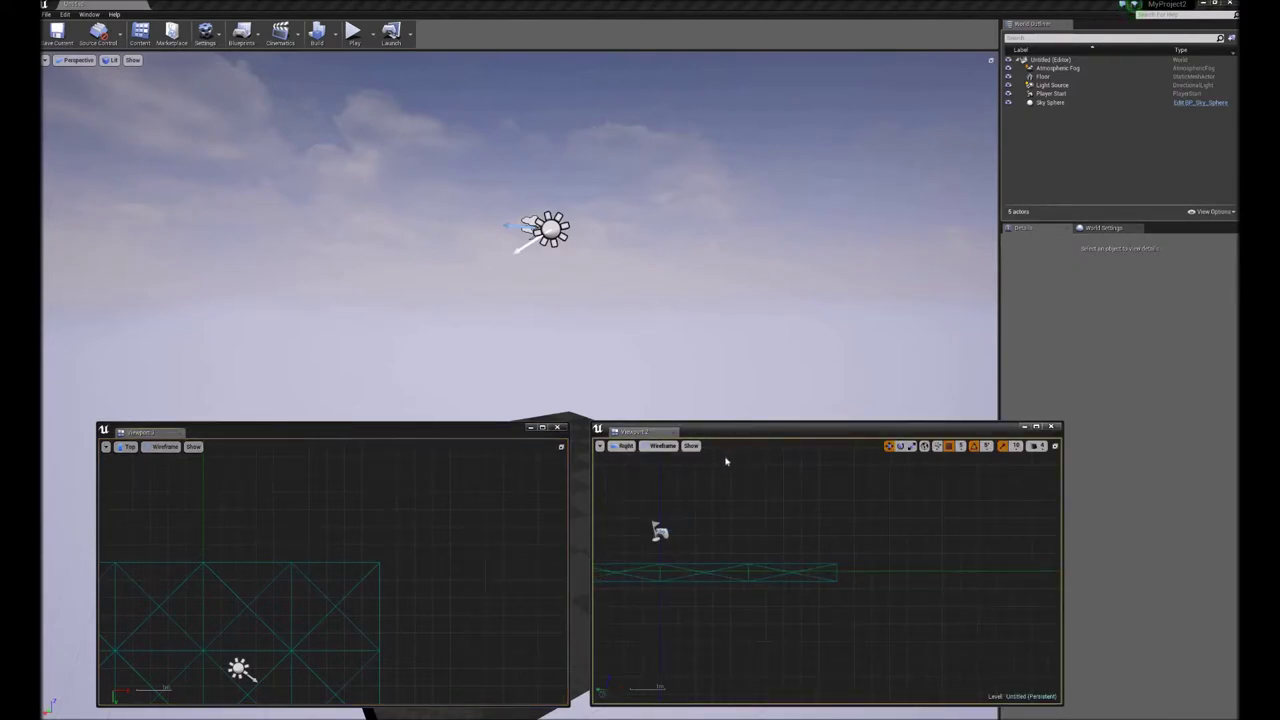
mouse_move(741, 431)
mouse_down()
mouse_move(728, 446)
mouse_move(728, 432)
mouse_up()
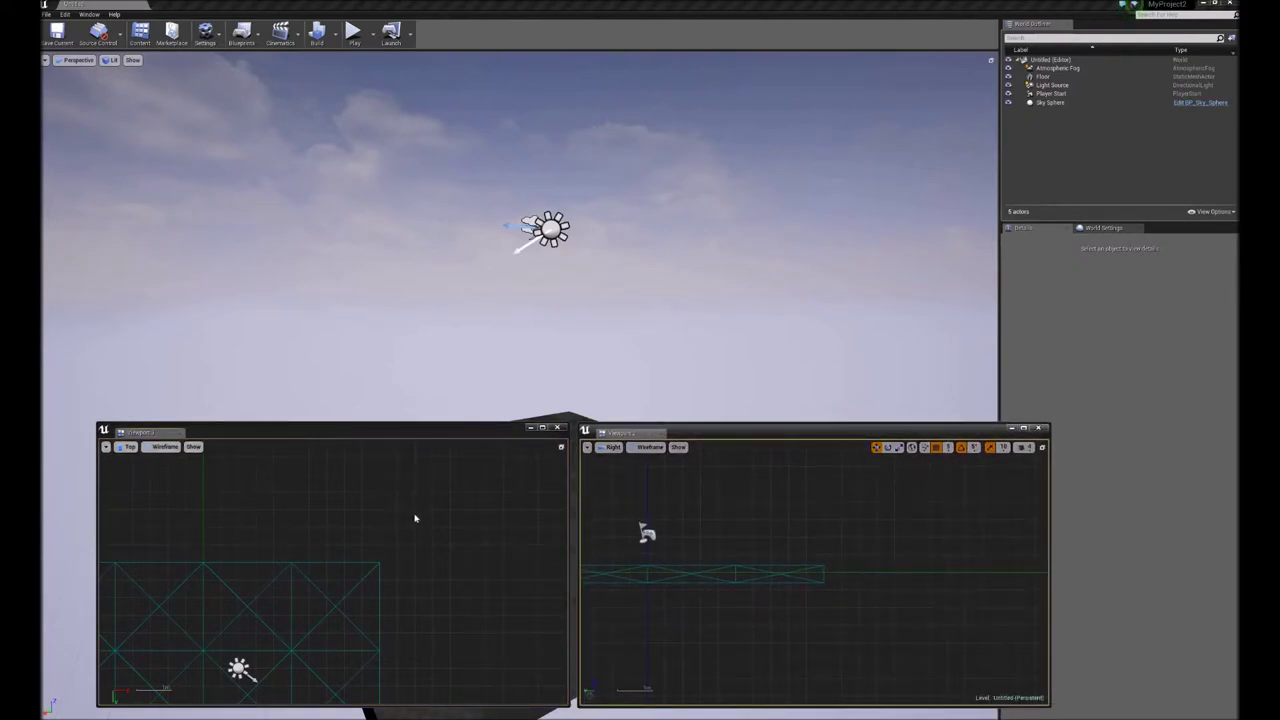
- Examine the floor and the light source at different zoom levels in the Top and Right orthographic views
right_drag(415, 518, 436, 475)
right_drag(450, 568, 469, 531)
scroll(469, 531, down, 5)
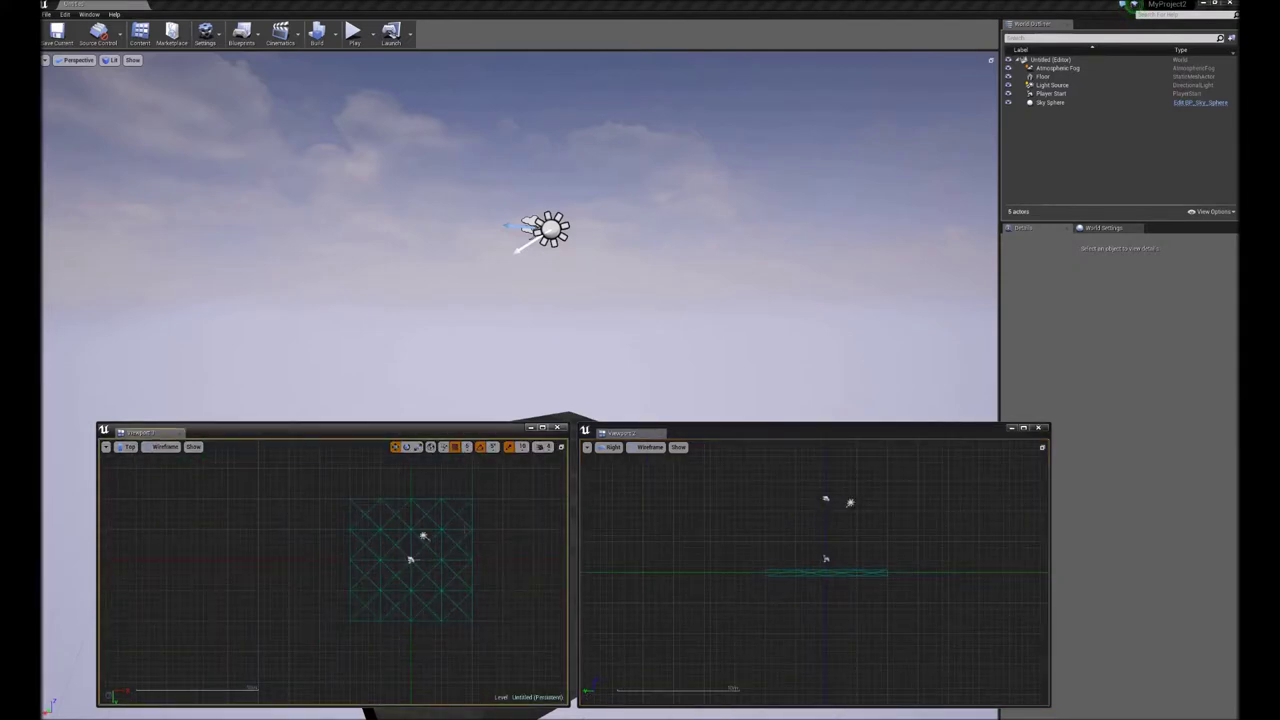
scroll(466, 524, up, 3)
scroll(466, 524, down, 3)
scroll(466, 524, up, 1)
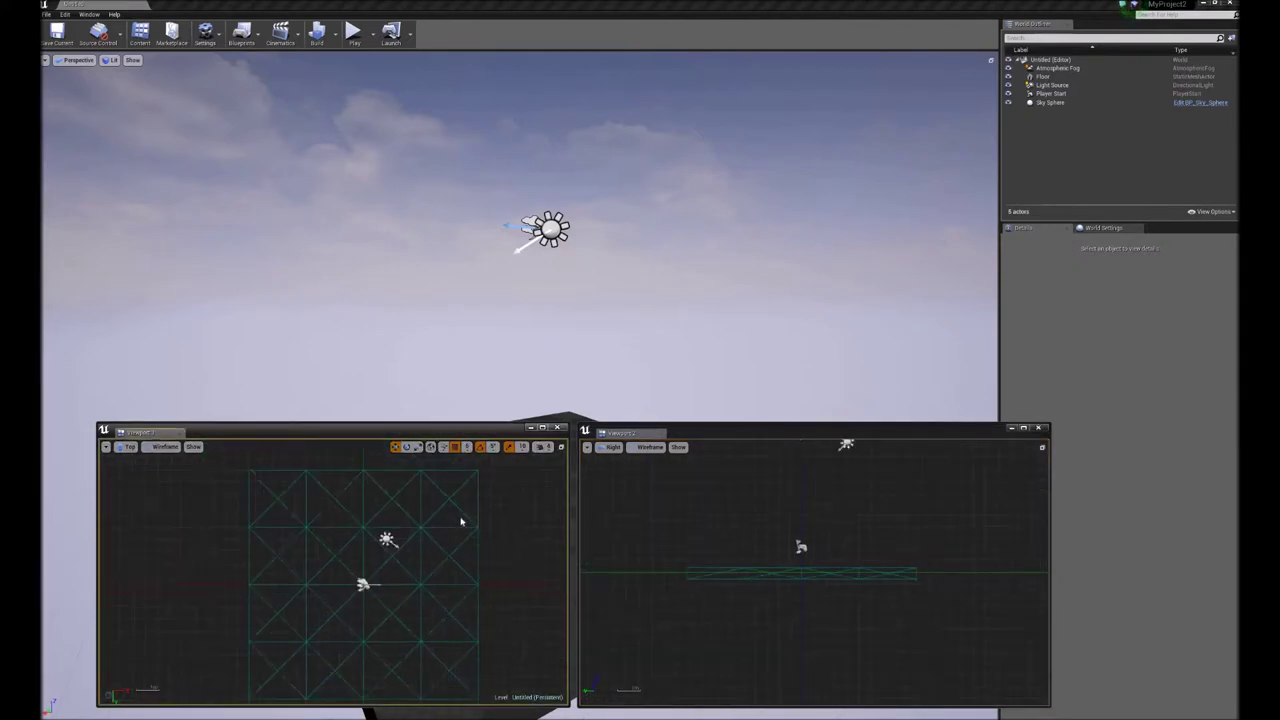
click(720, 549)
scroll(716, 551, down, 2)
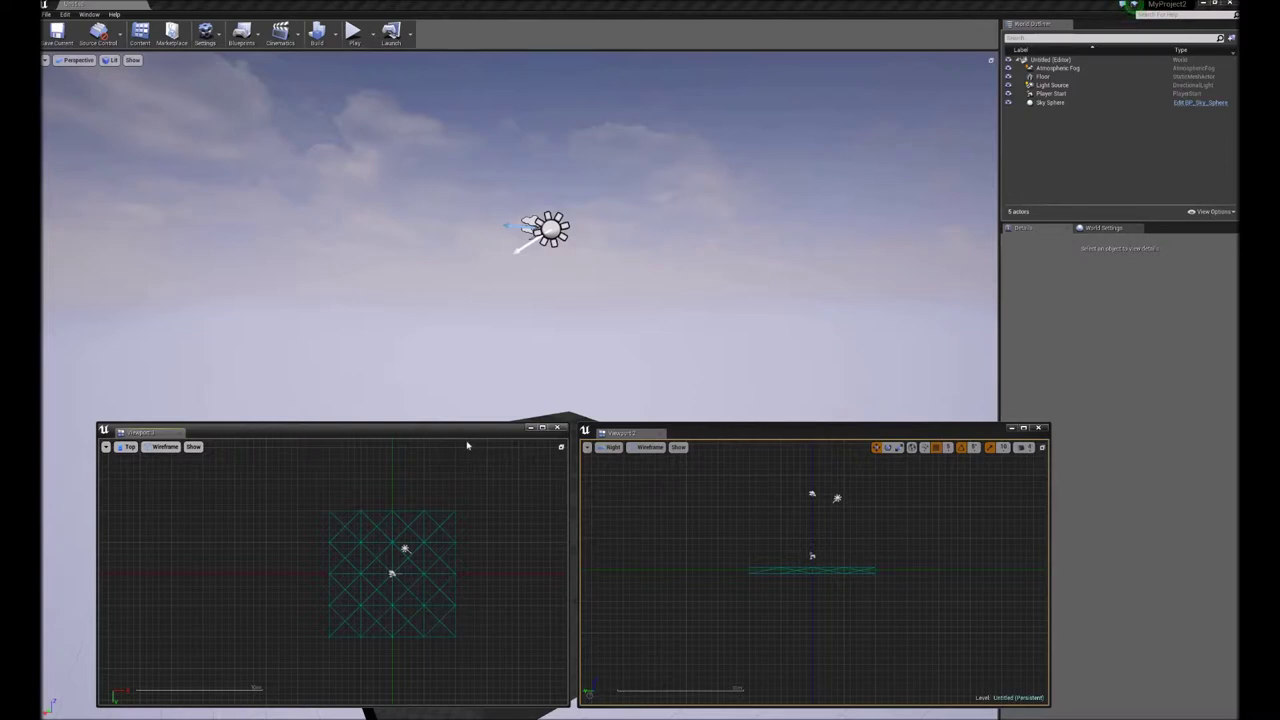
- Close both floating viewport windows
click(557, 428)
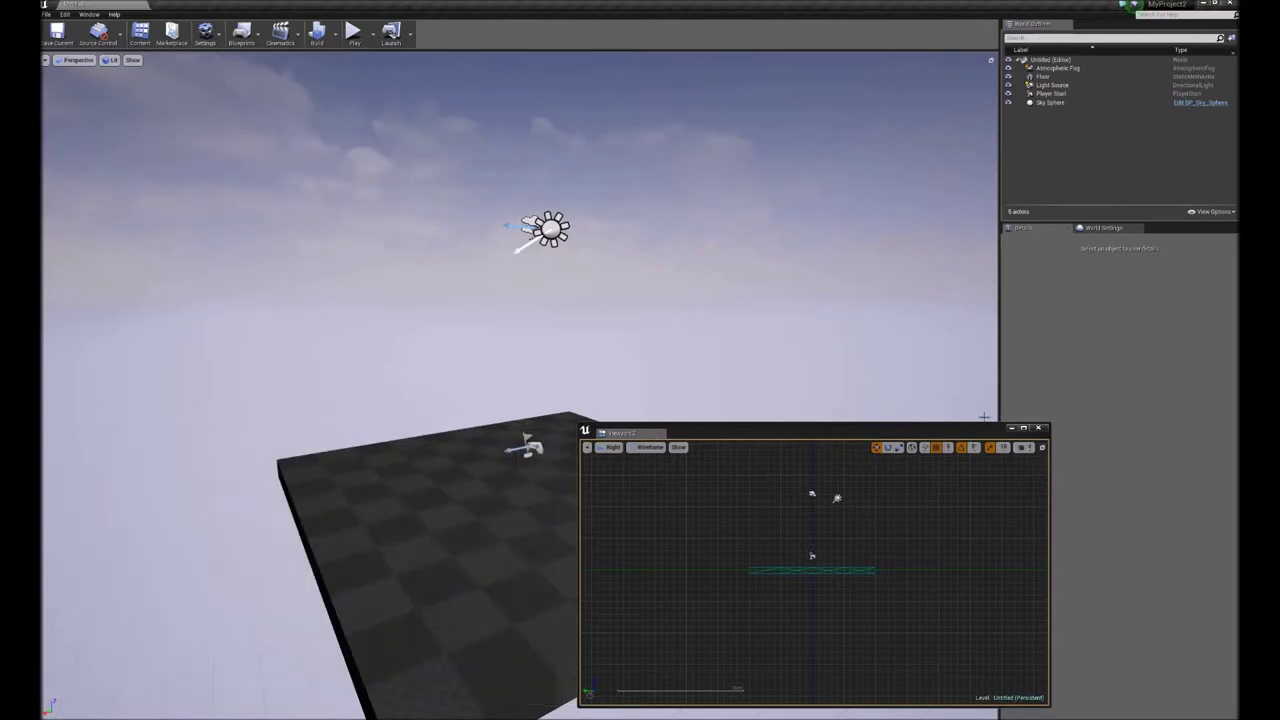
click(1038, 428)
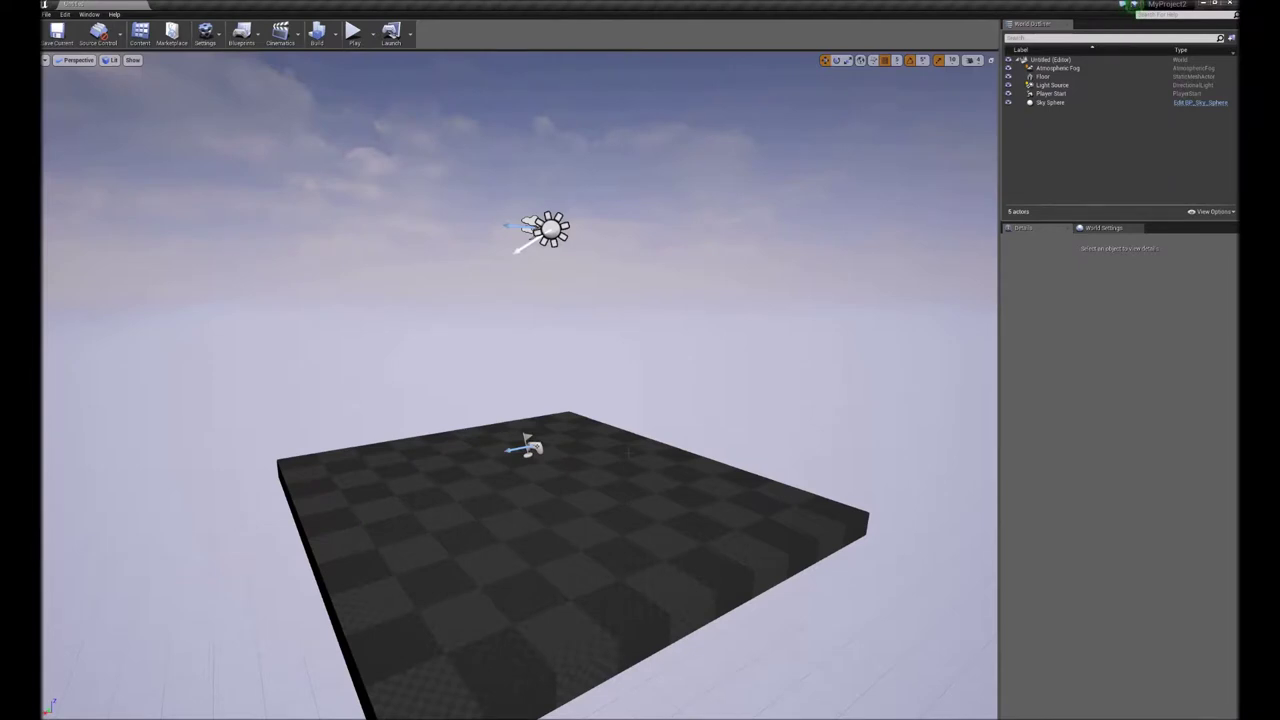
- View the level in the main viewport from Top, Bottom, Left, Right, Front and Back, and return it to Perspective
click(74, 62)
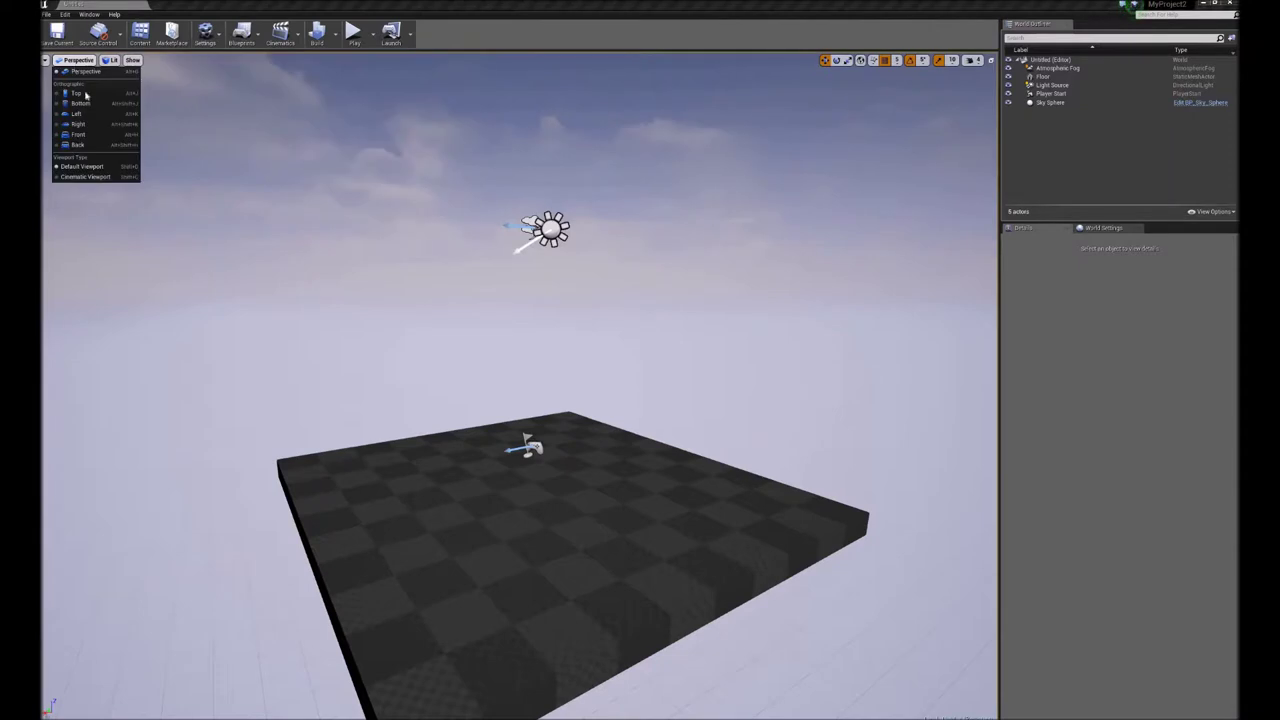
click(86, 92)
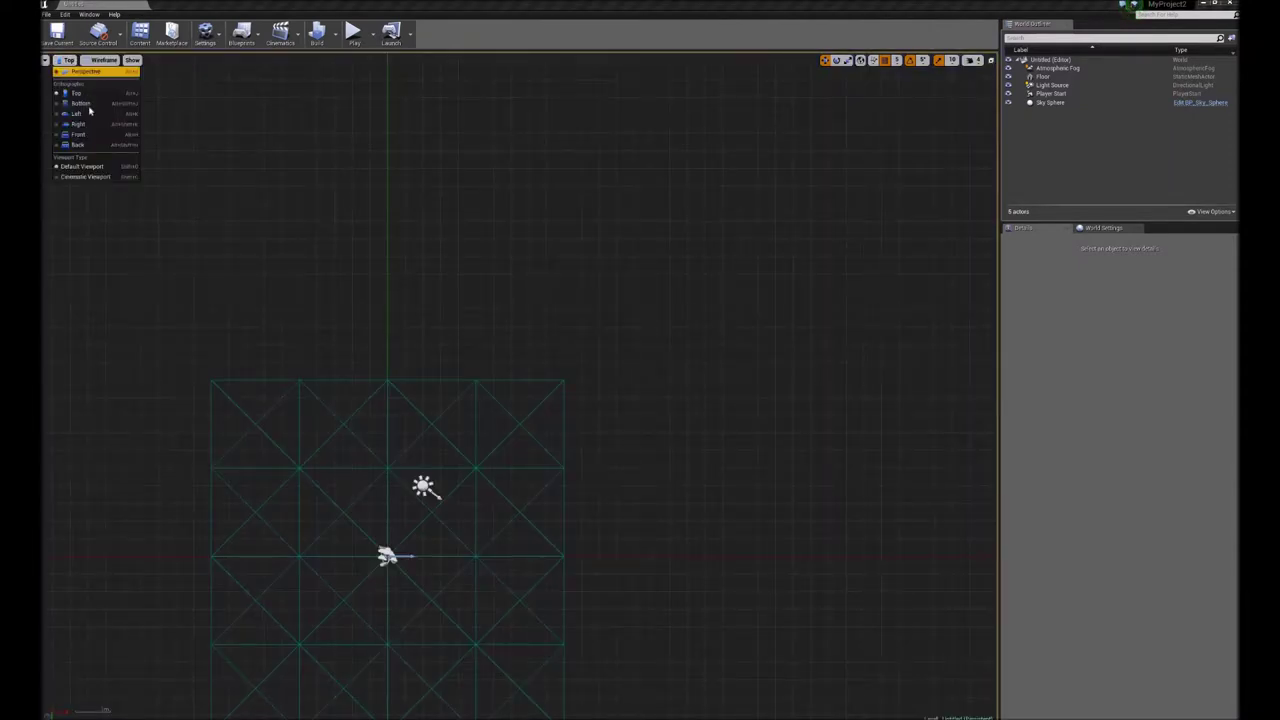
click(80, 103)
click(73, 60)
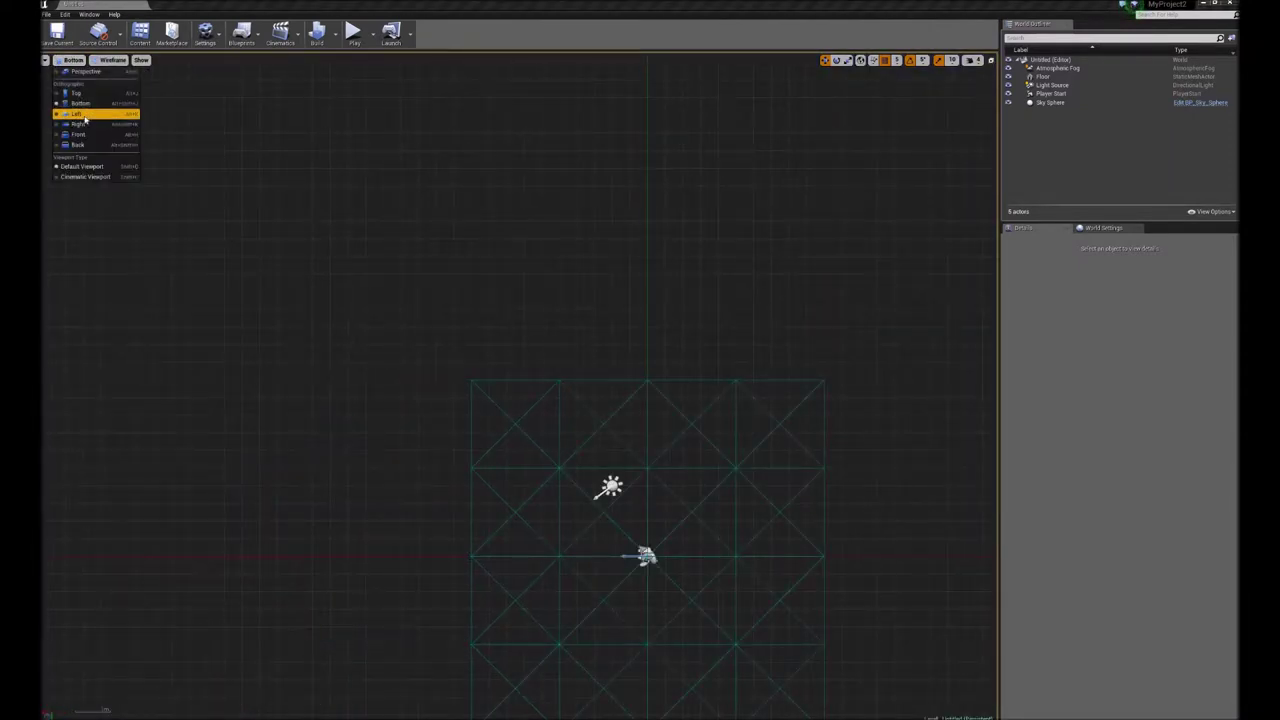
click(78, 114)
click(68, 60)
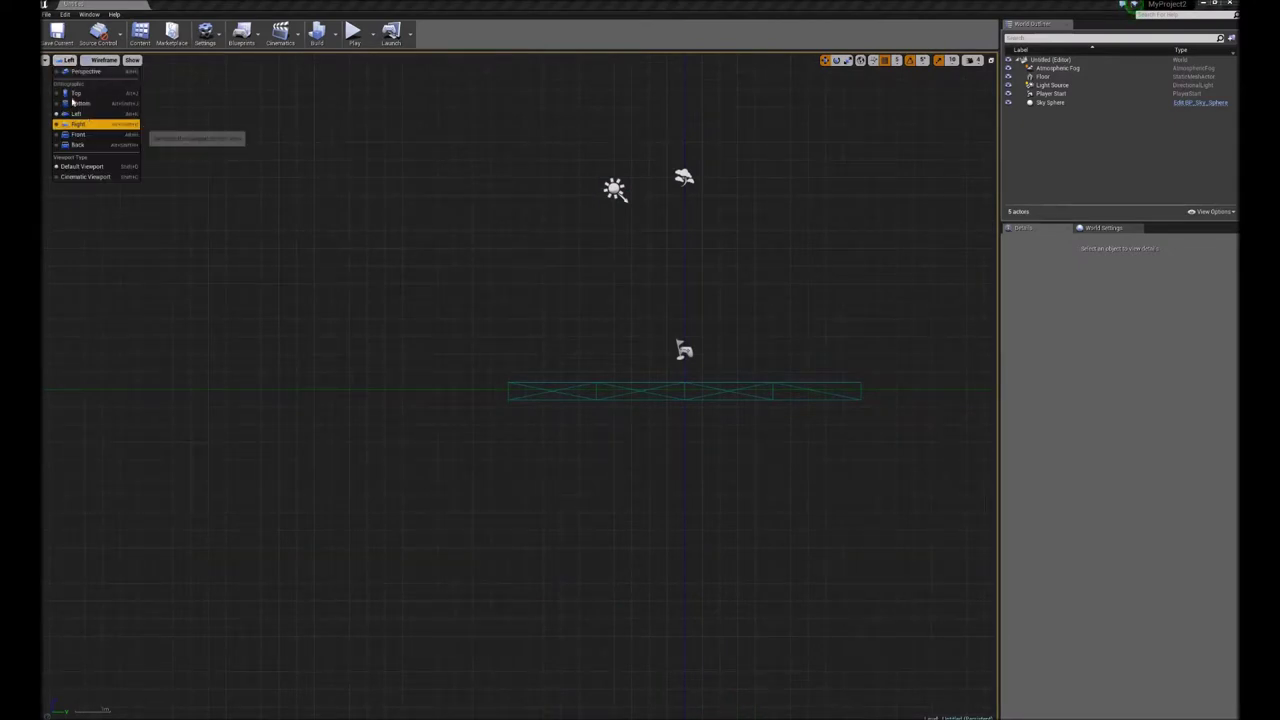
click(78, 124)
click(68, 60)
click(78, 134)
click(70, 60)
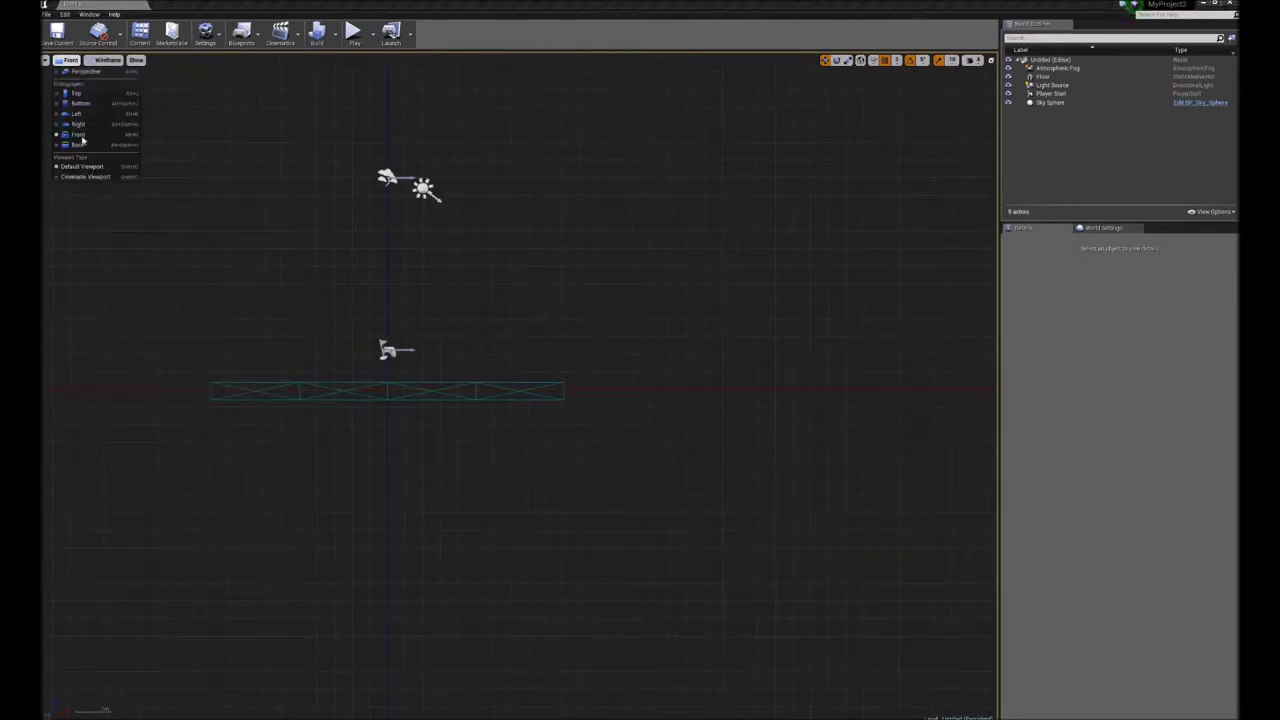
click(78, 144)
click(70, 60)
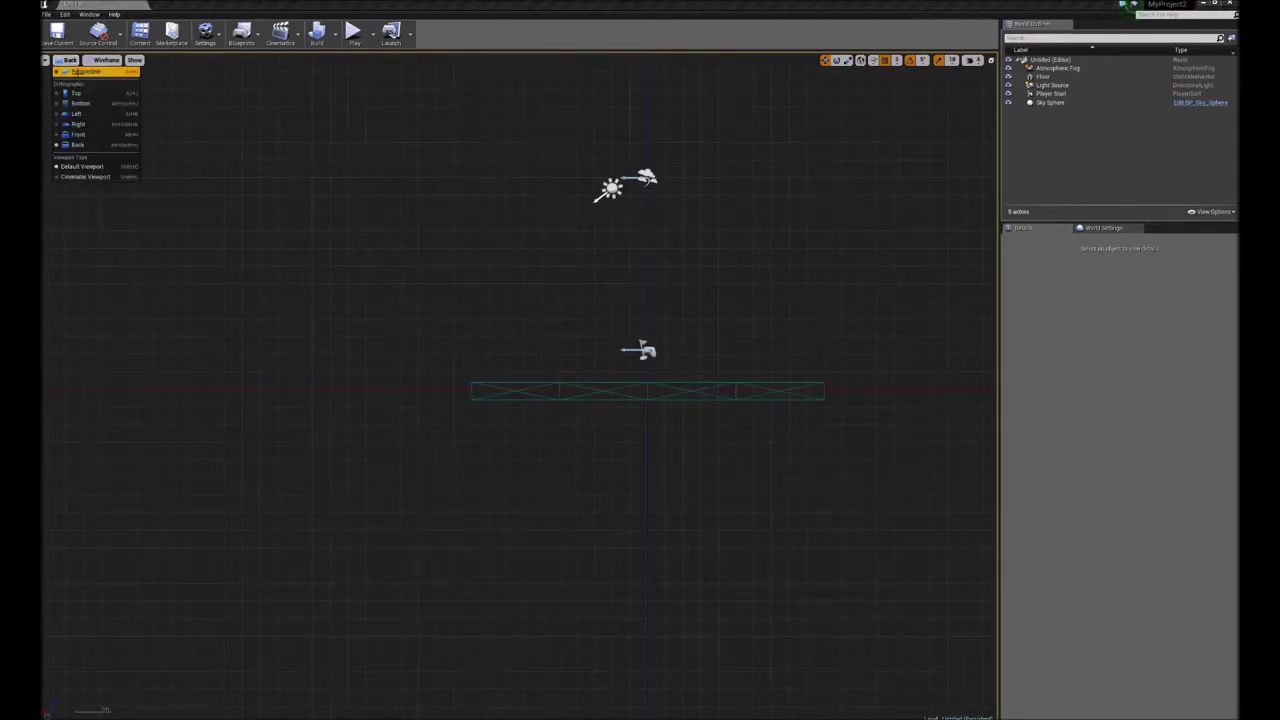
click(80, 72)
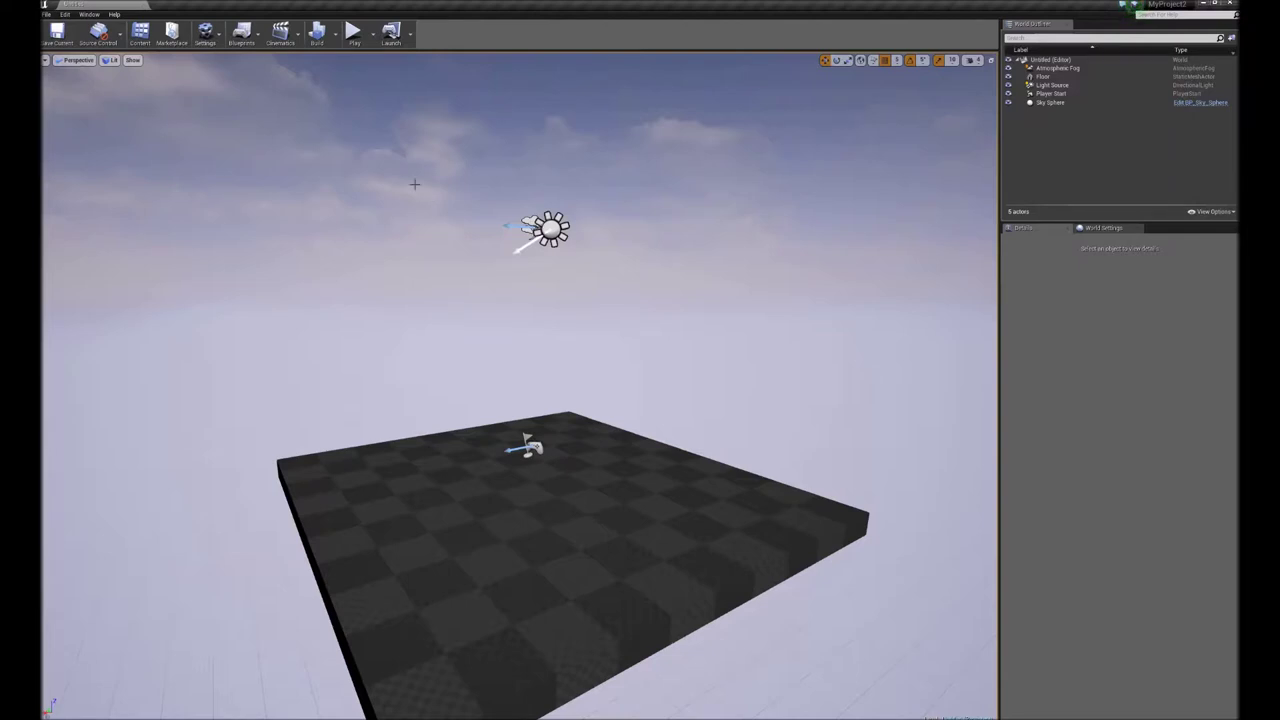
- Switch the main viewport's view mode to Unlit and from there to Wireframe
click(110, 62)
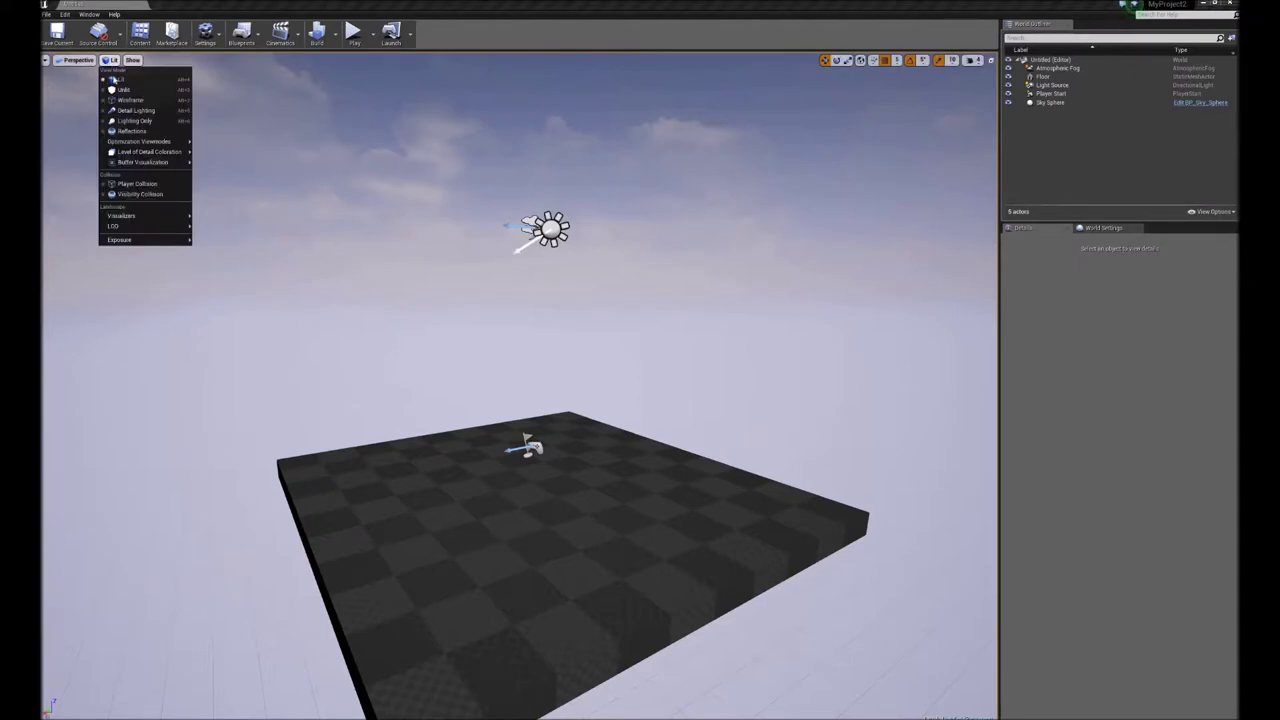
click(117, 89)
click(108, 60)
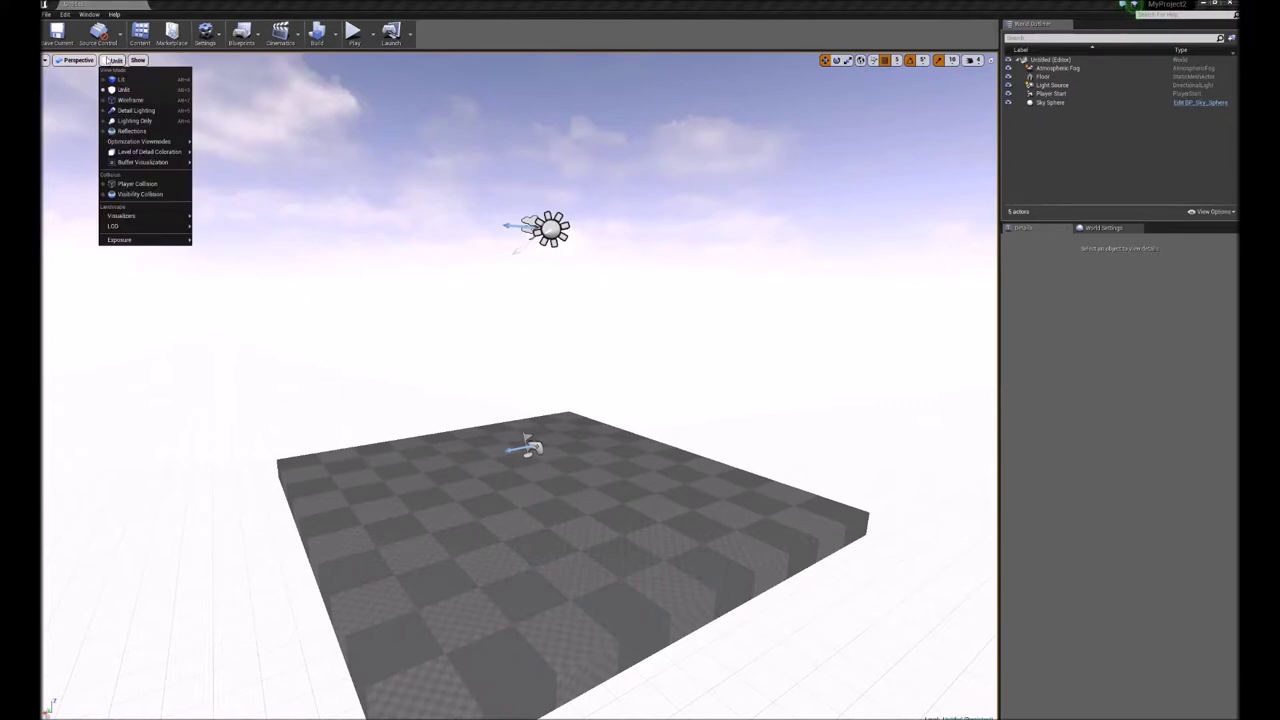
click(127, 100)
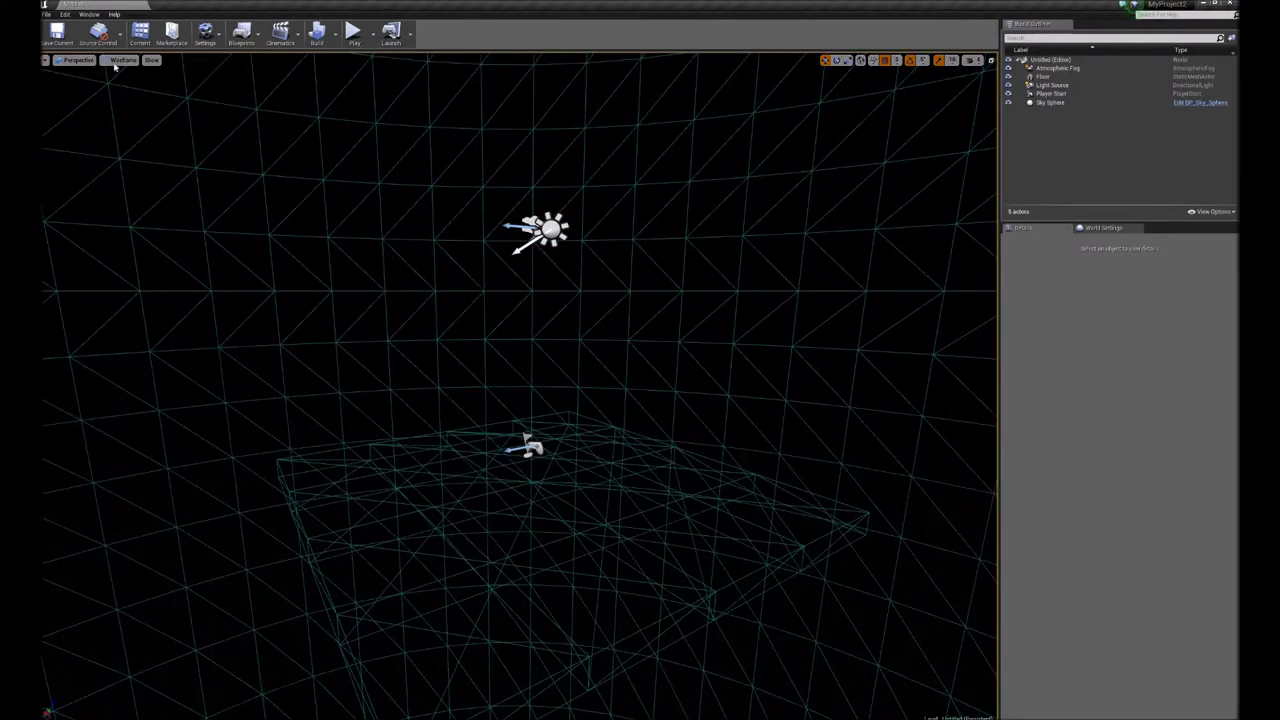
- View the level in the Detail Lighting, Lighting Only and Reflections view modes, and return the main viewport to Lit
click(118, 62)
click(127, 112)
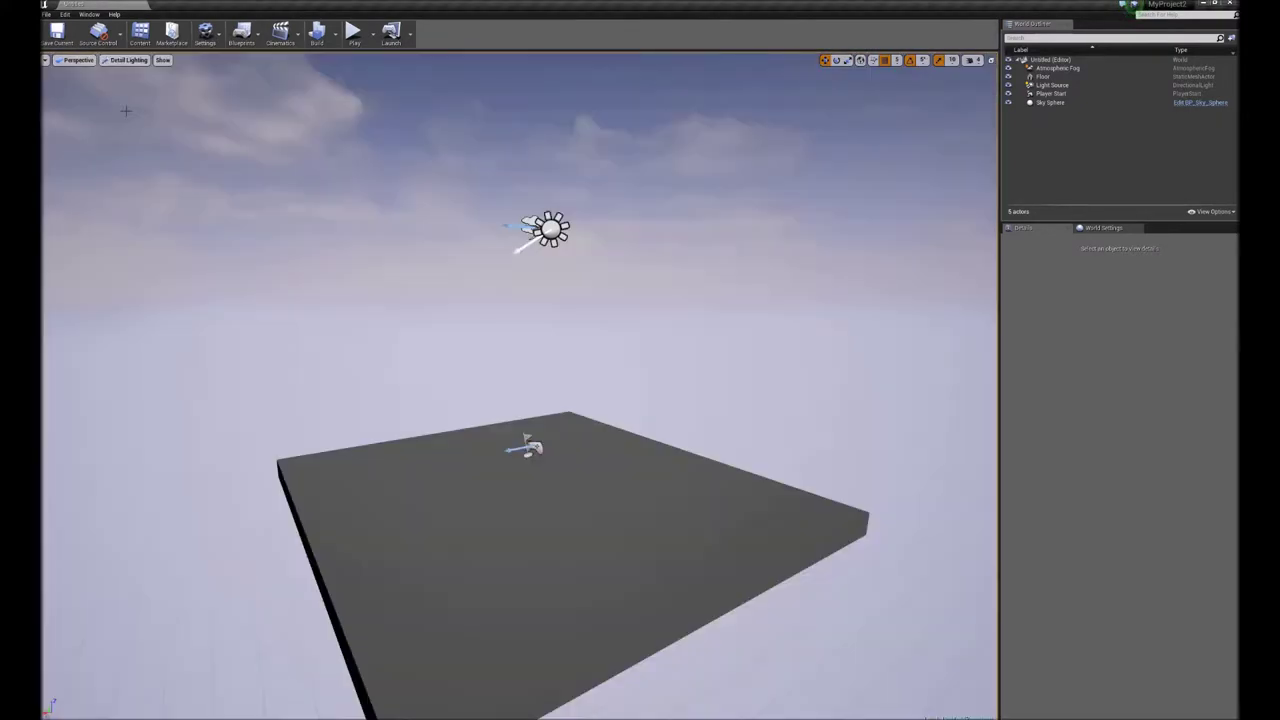
click(126, 61)
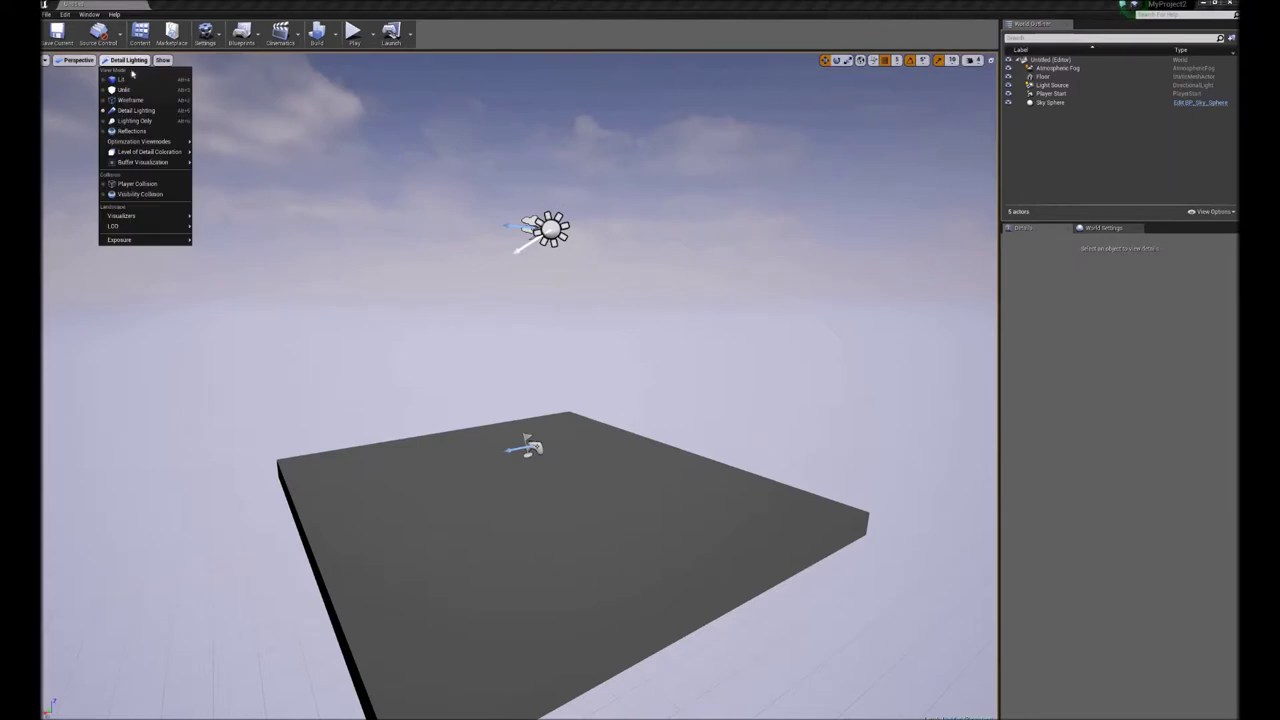
click(135, 120)
click(127, 60)
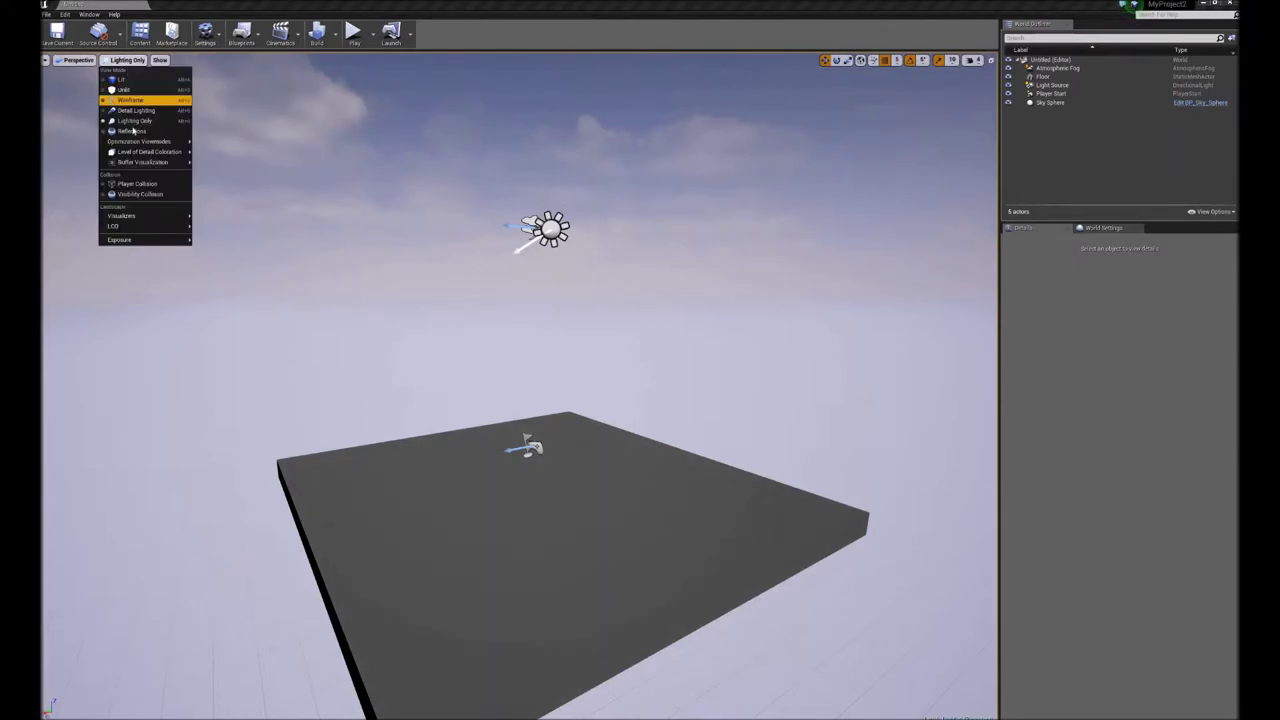
click(133, 130)
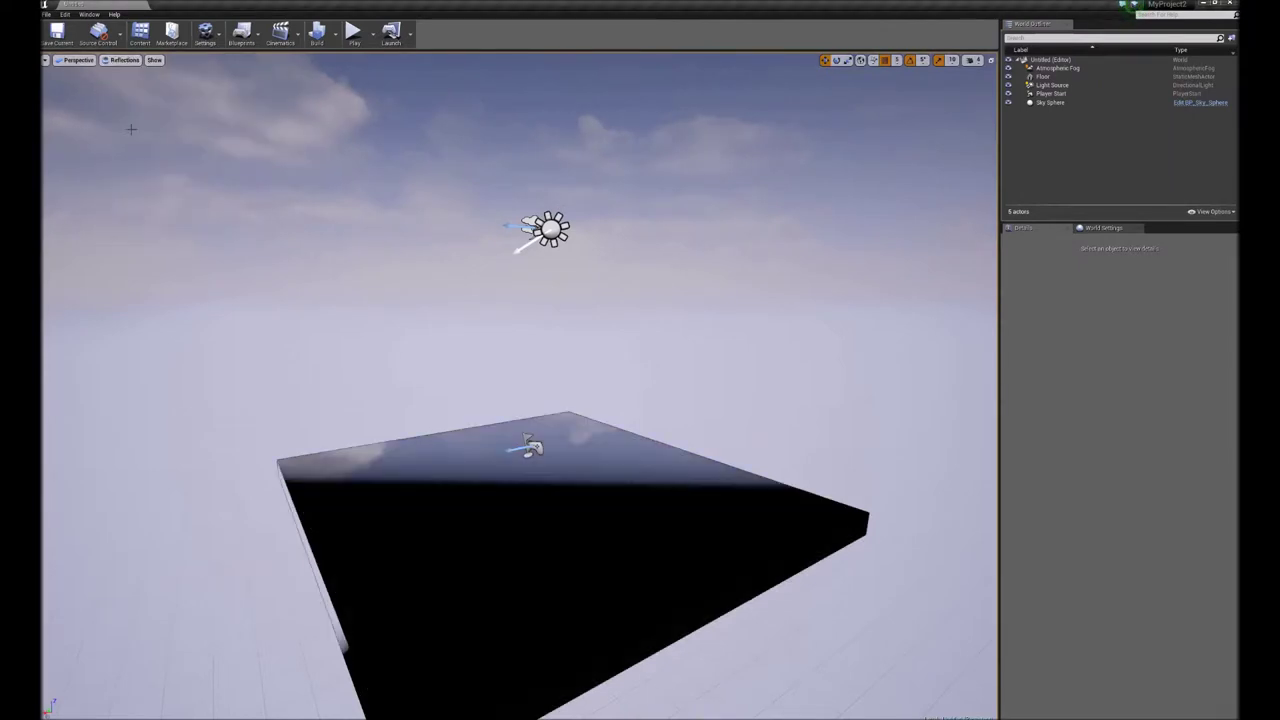
click(122, 61)
click(123, 80)
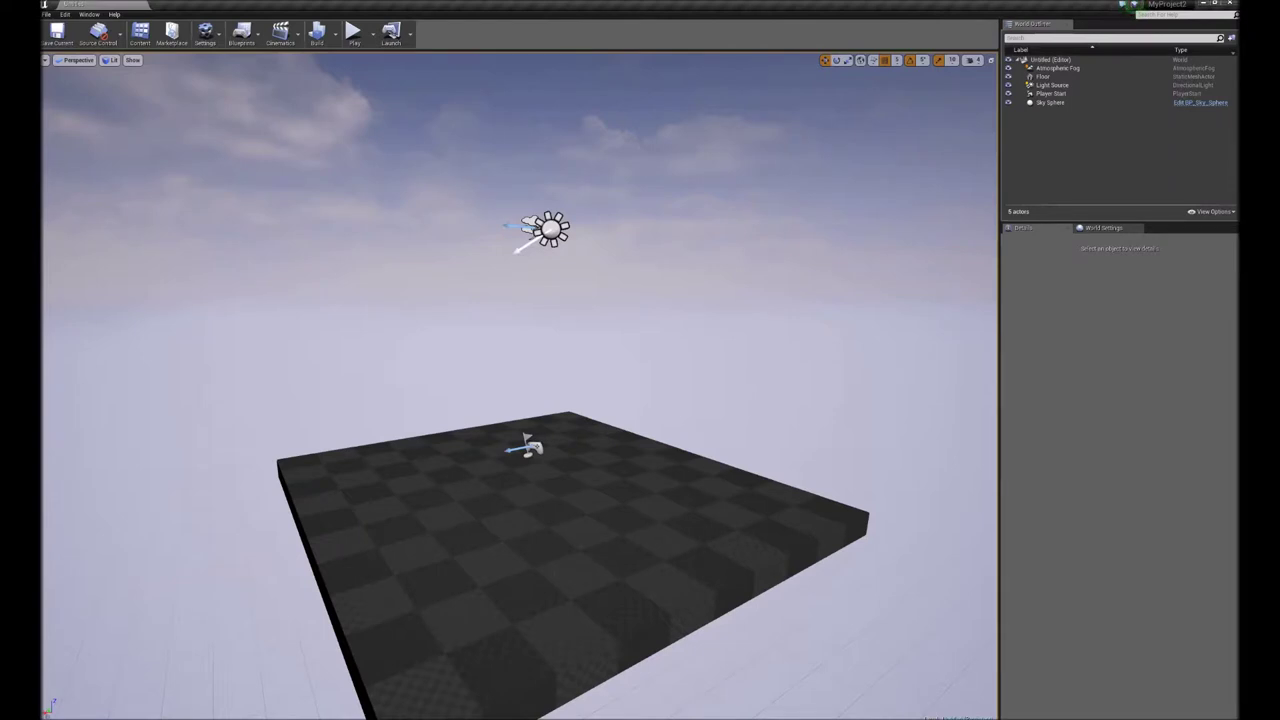
- Select the floor and bring up the rotate and scale gizmos on it
click(463, 450)
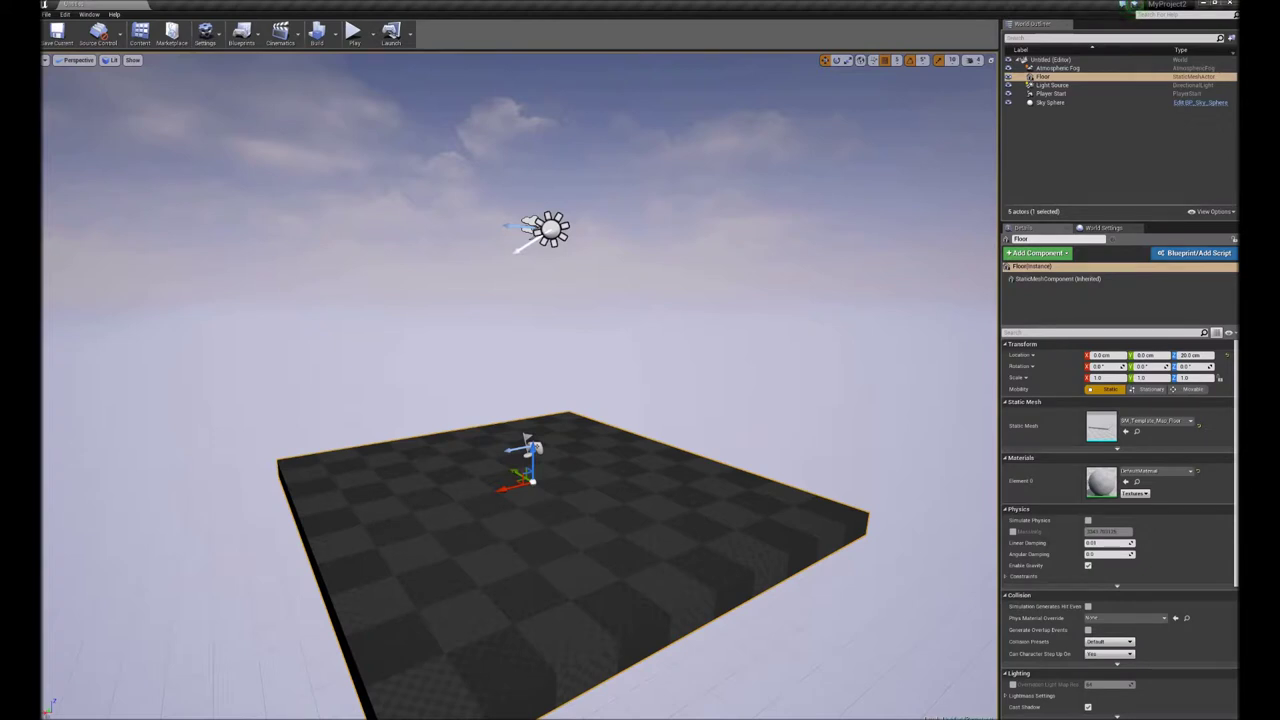
key(e)
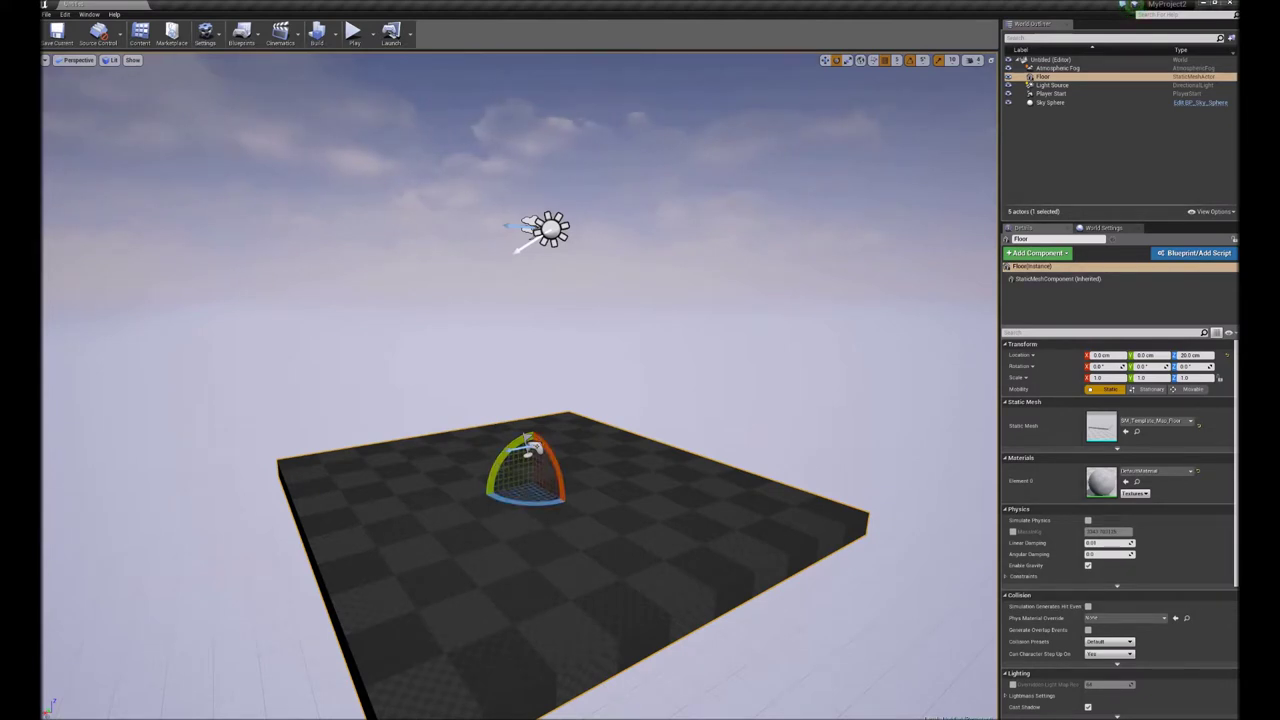
key(w)
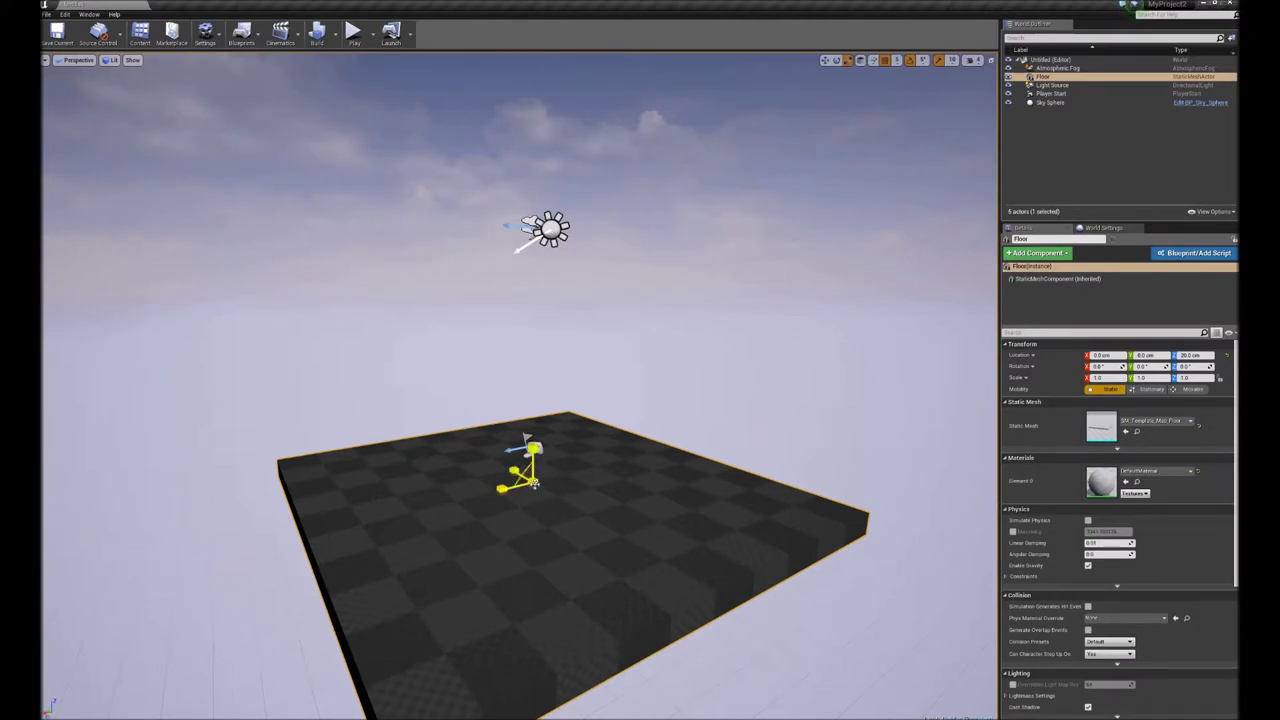
- Move the floor to about -15 cm along X and lower it to about 10 cm along Z
key(w)
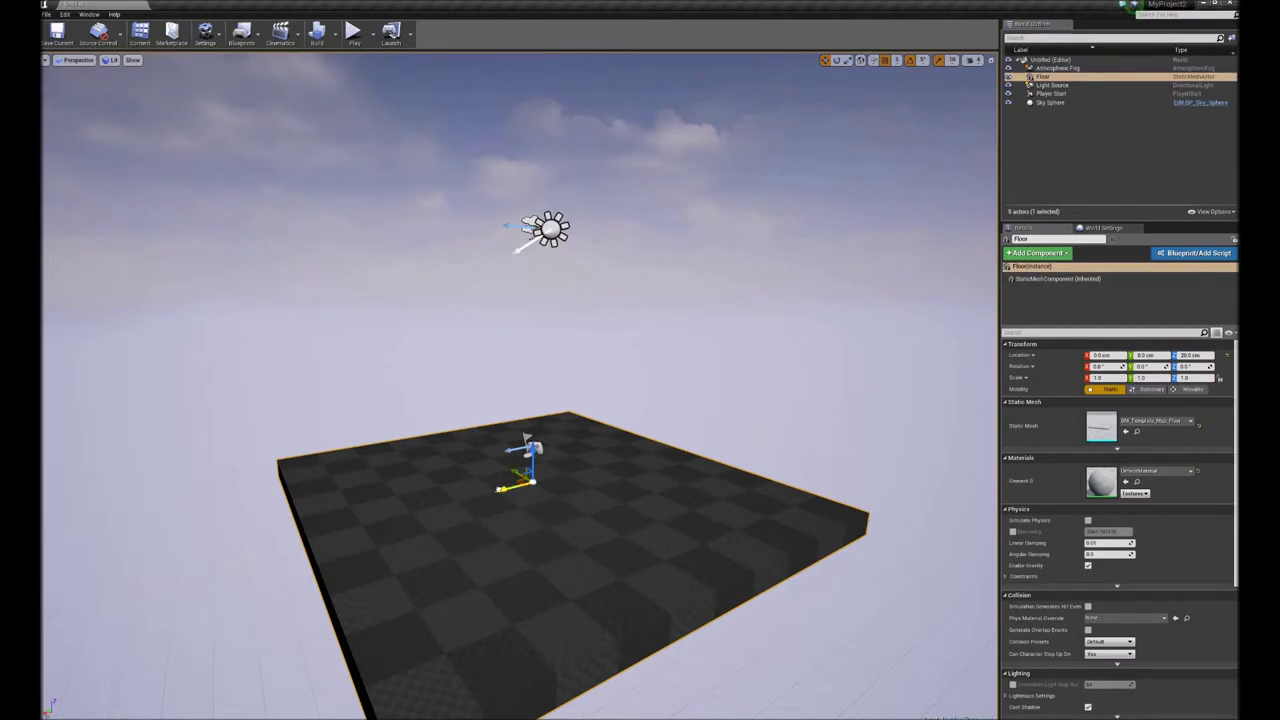
drag(500, 488, 505, 526)
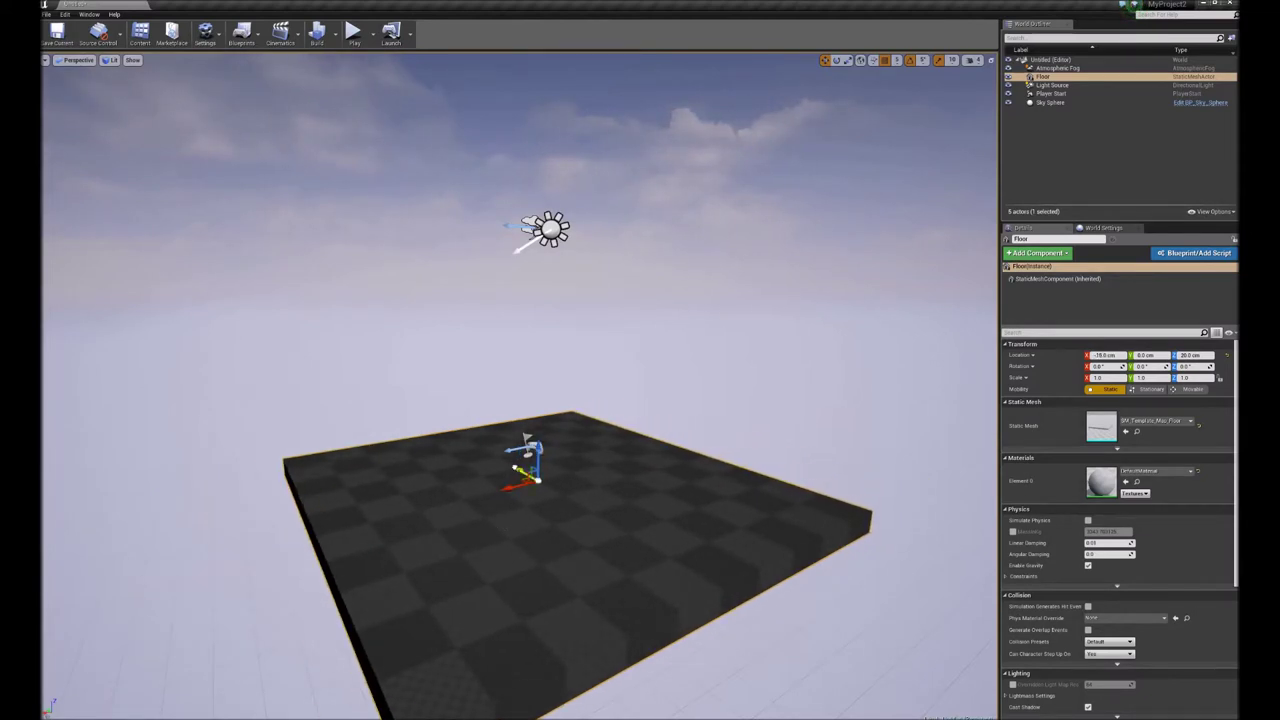
drag(526, 470, 527, 440)
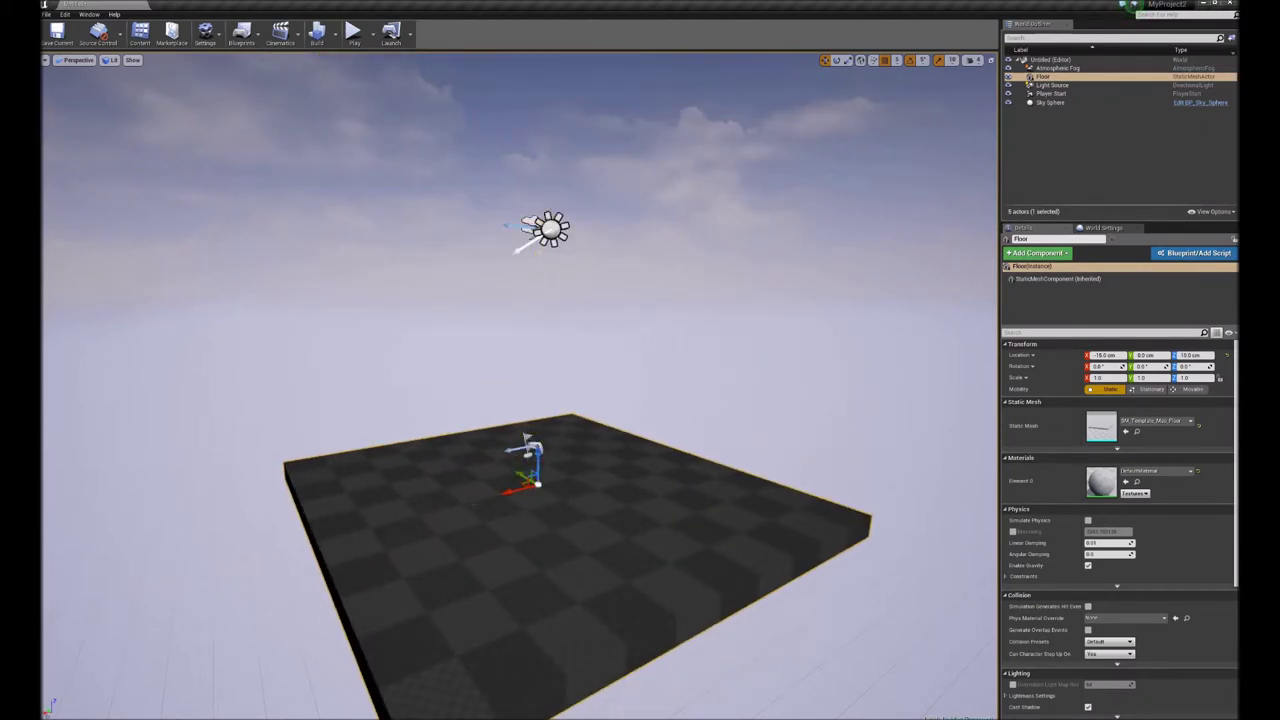
- Rotate the floor about its vertical and horizontal axes, and rotate it back to level
key(e)
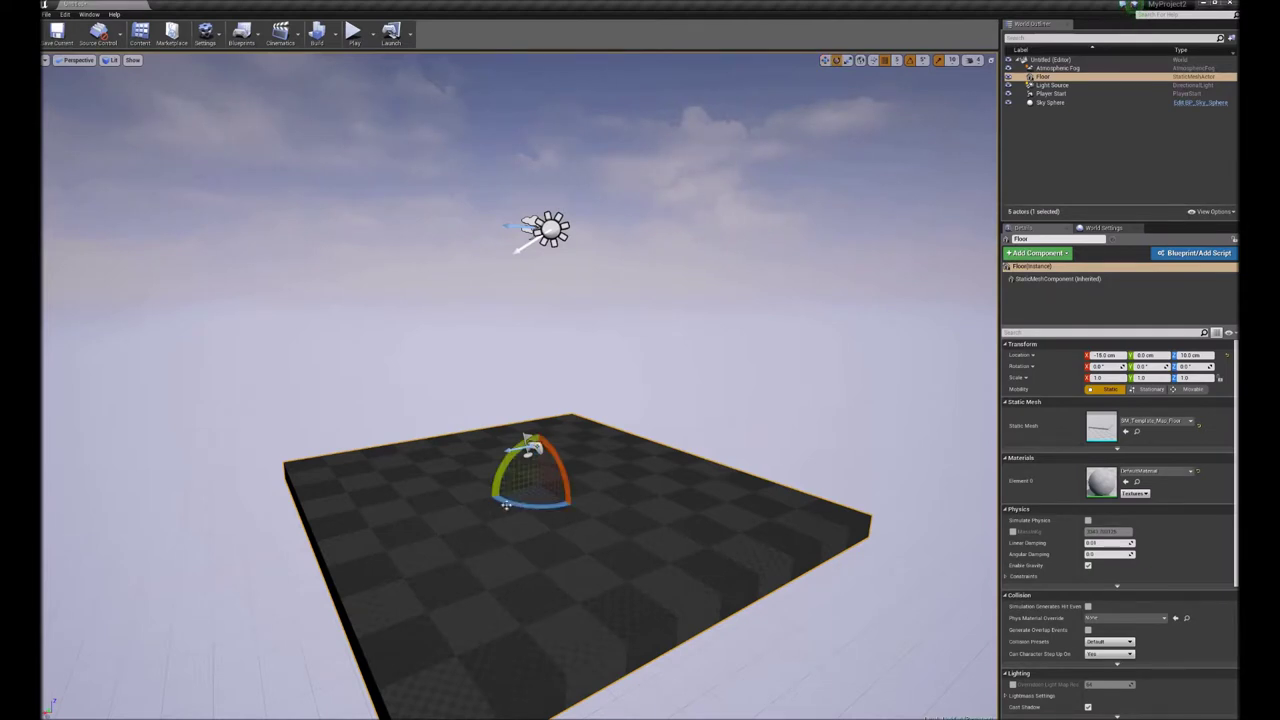
drag(508, 508, 610, 482)
drag(513, 450, 560, 410)
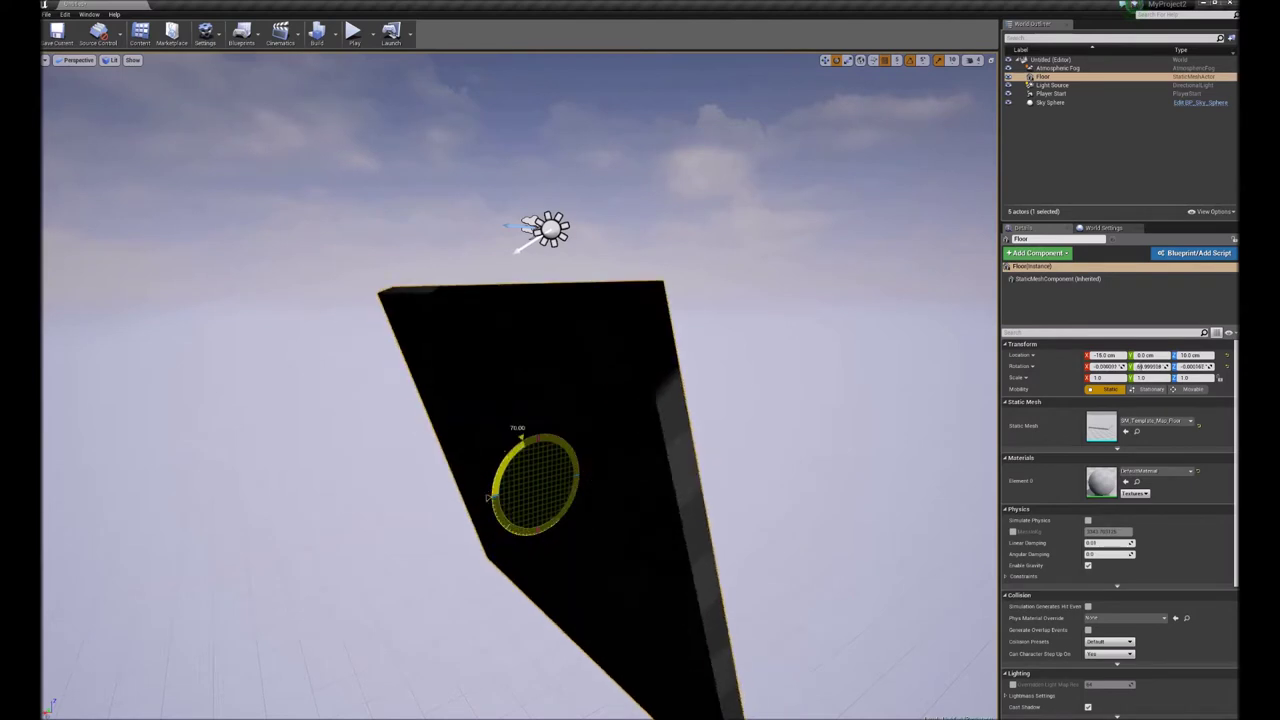
drag(490, 497, 478, 502)
mouse_move(556, 458)
mouse_down()
mouse_move(570, 476)
mouse_move(558, 458)
mouse_up()
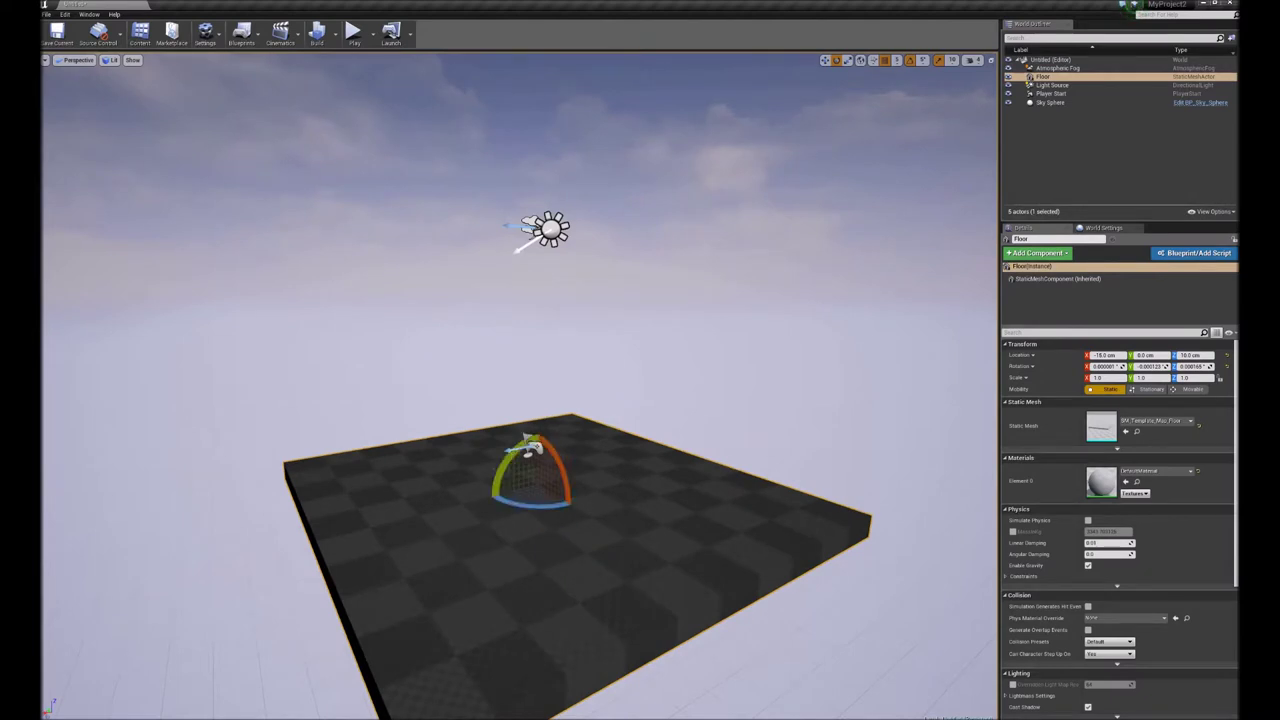
- Scale the floor to 10 along both X and Y, and return to the move gizmo
key(w)
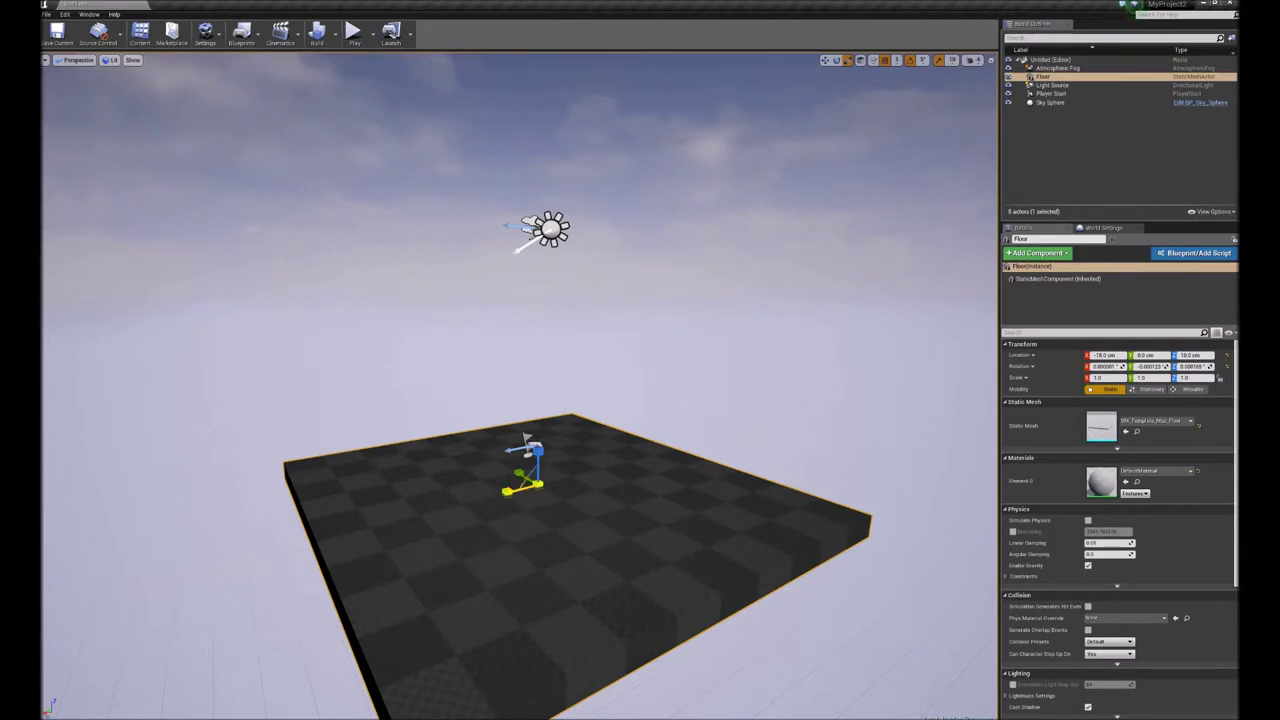
drag(507, 491, 480, 496)
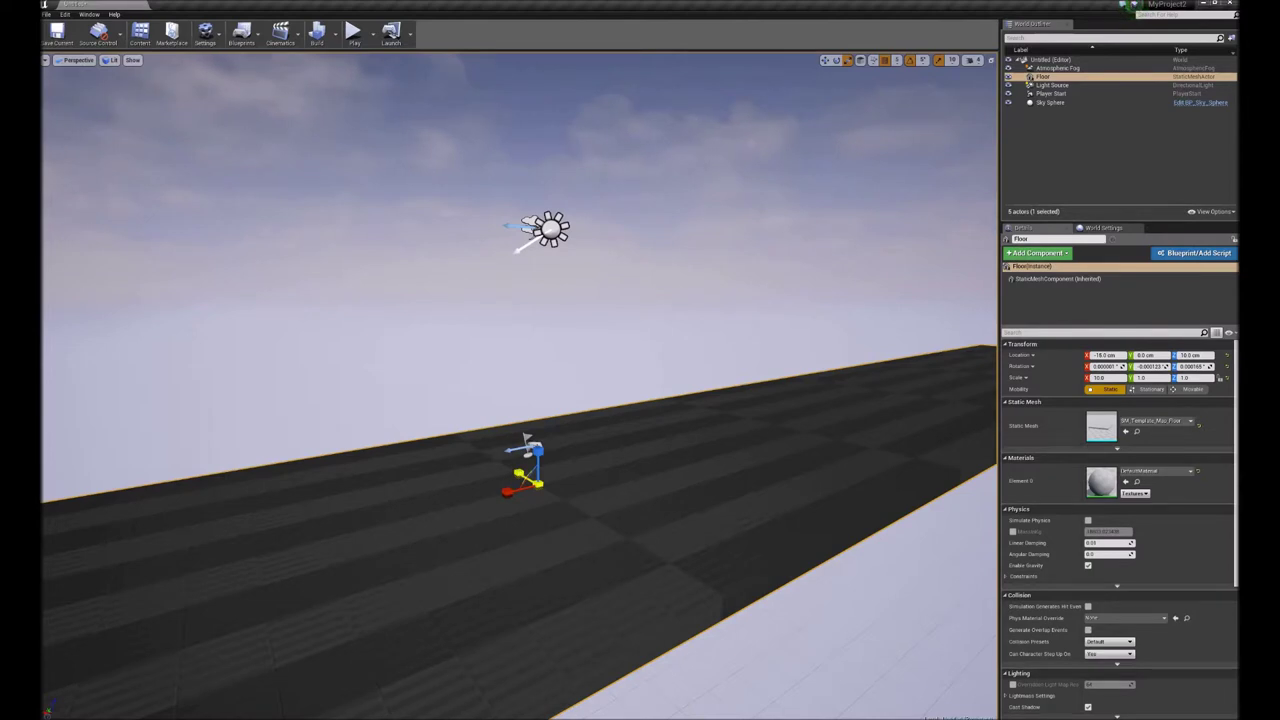
drag(519, 473, 495, 459)
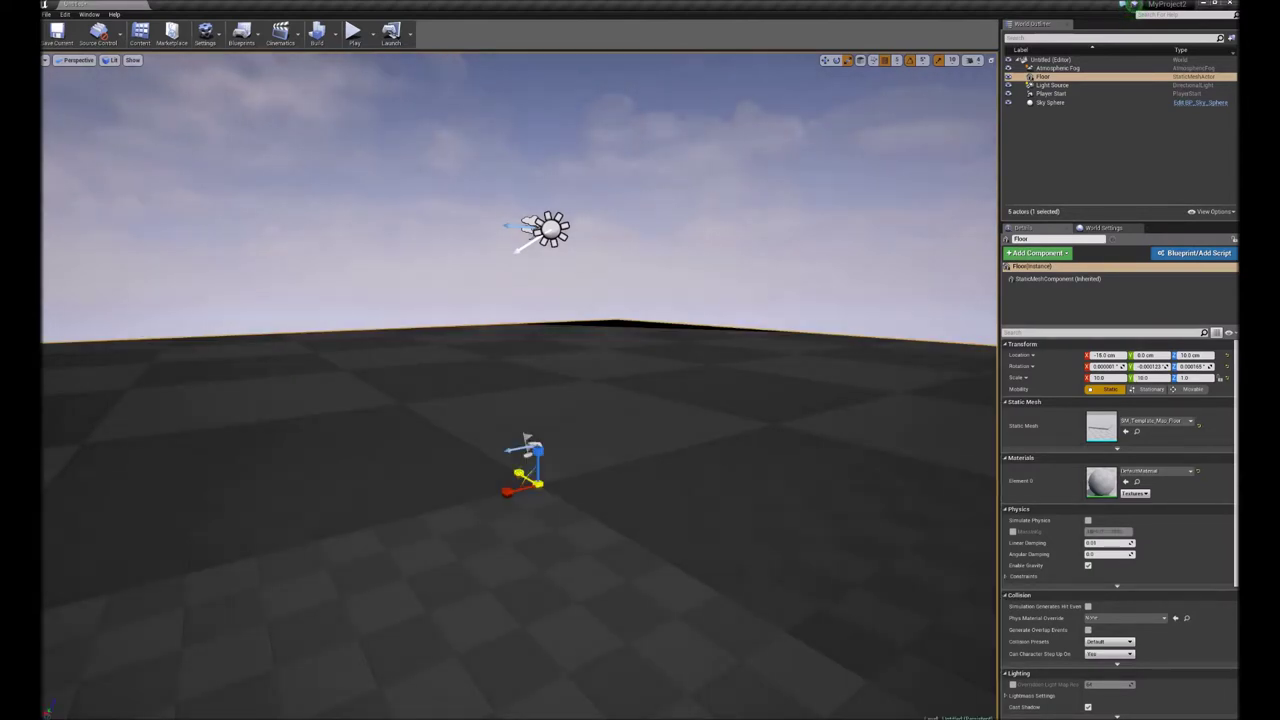
key(w)
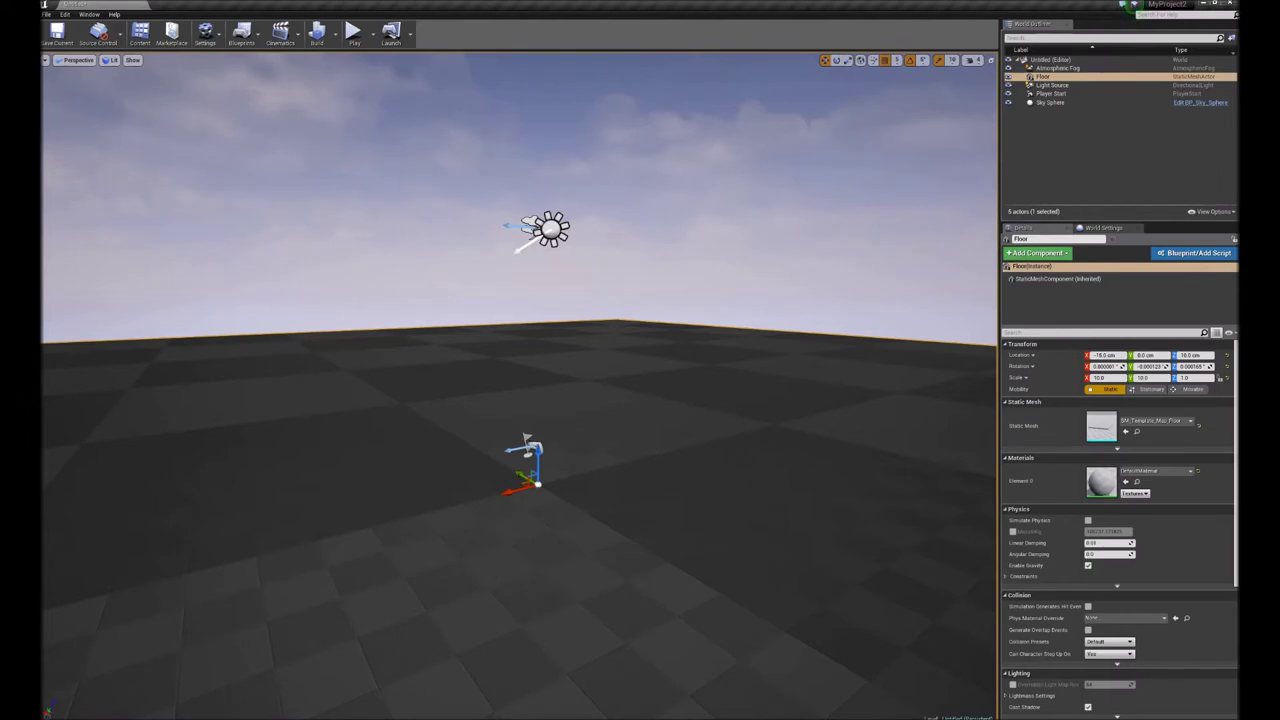
- Switch to the scale gizmo and set the viewport's scale snap increment to 0.5
drag(519, 386, 492, 446)
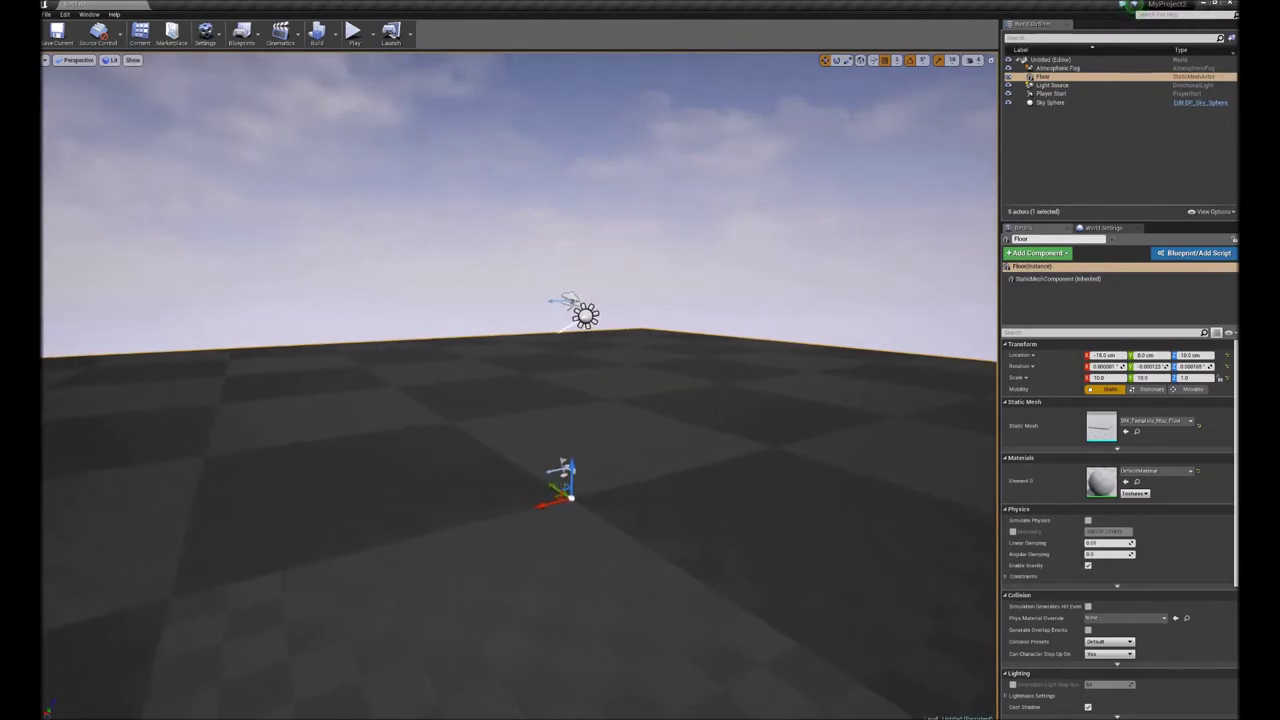
middle_drag(492, 446, 504, 452)
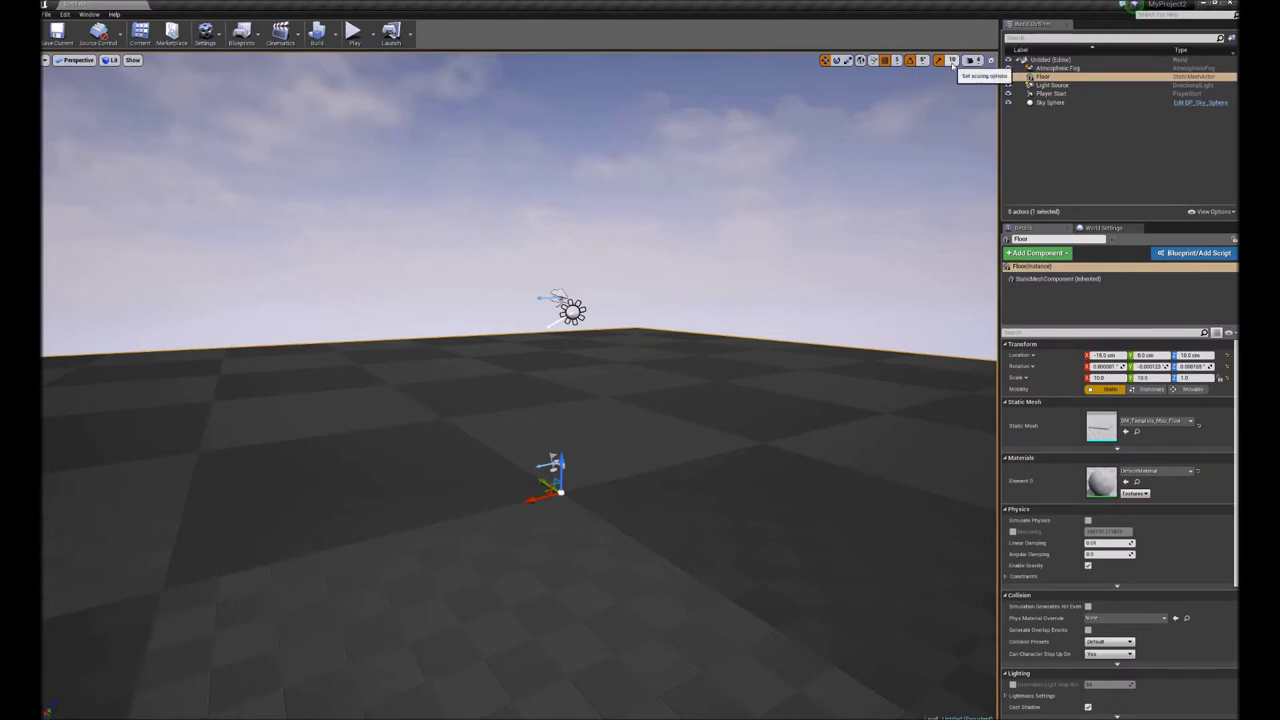
right_drag(763, 198, 756, 194)
key(e)
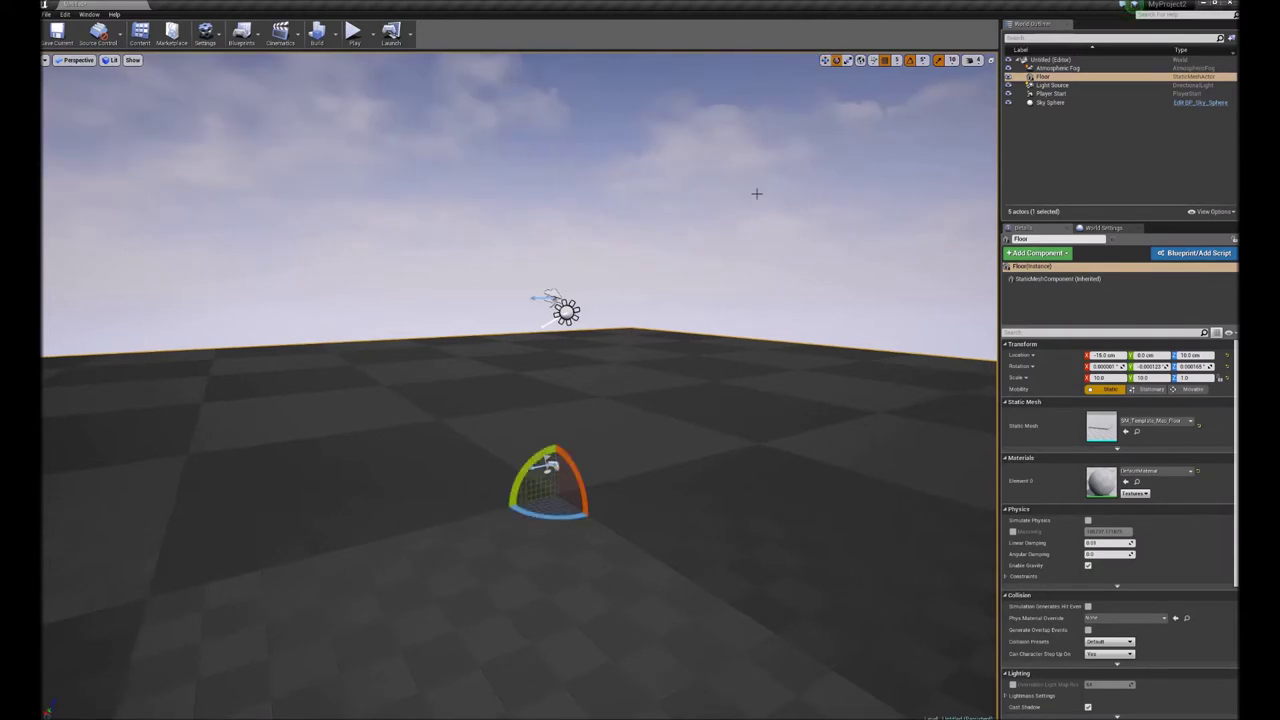
key(r)
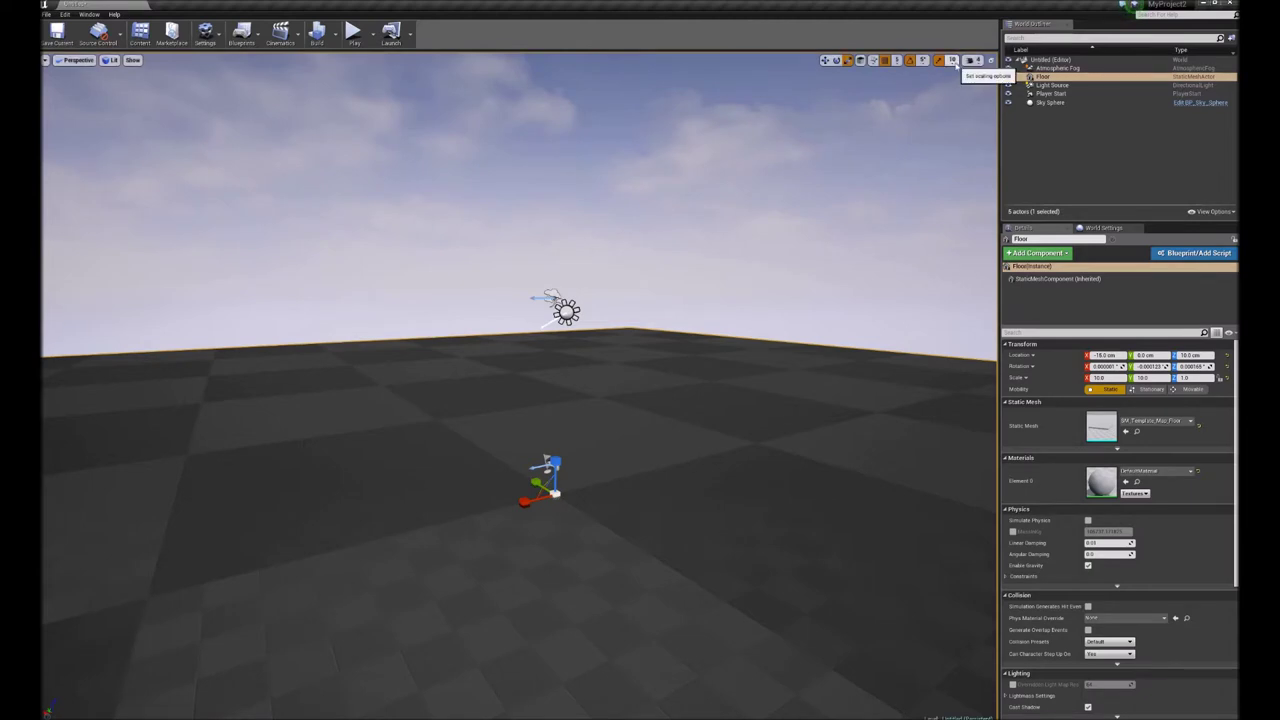
click(954, 61)
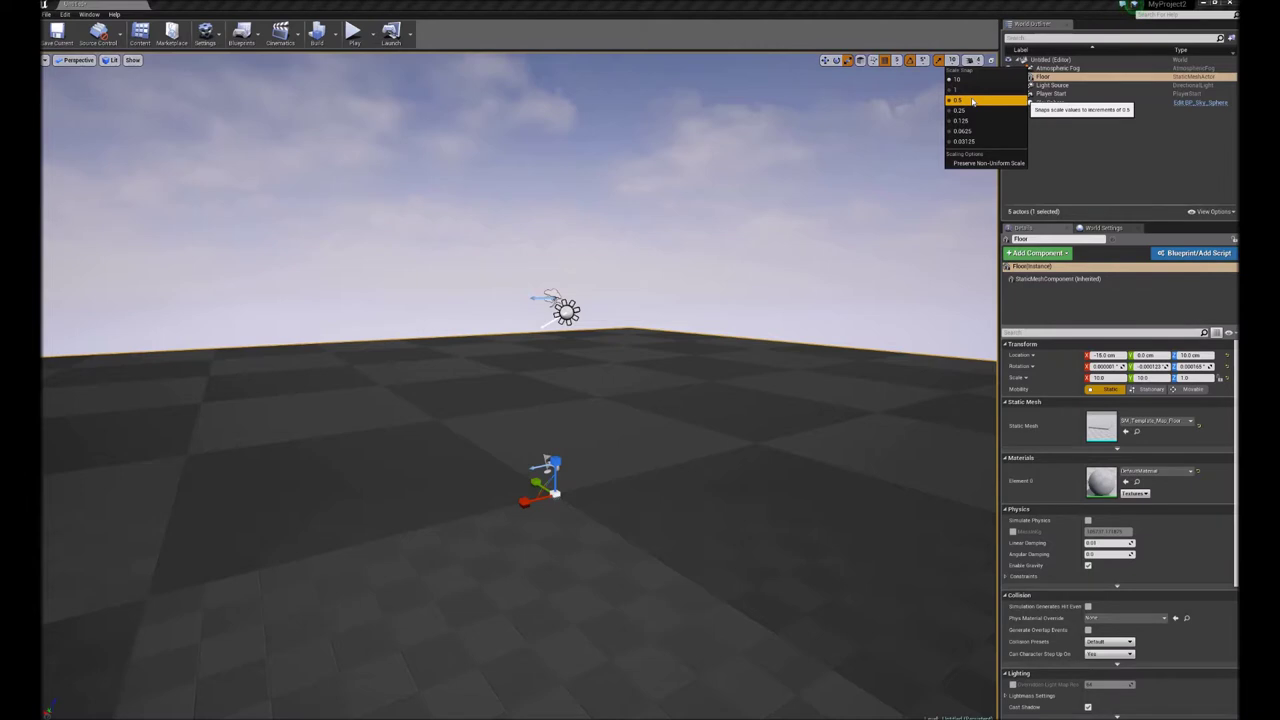
click(972, 101)
drag(972, 101, 984, 98)
- Scale the floor down to 1.0 along both X and Y
mouse_move(513, 504)
mouse_down()
mouse_move(538, 497)
mouse_move(485, 514)
mouse_move(521, 487)
mouse_up()
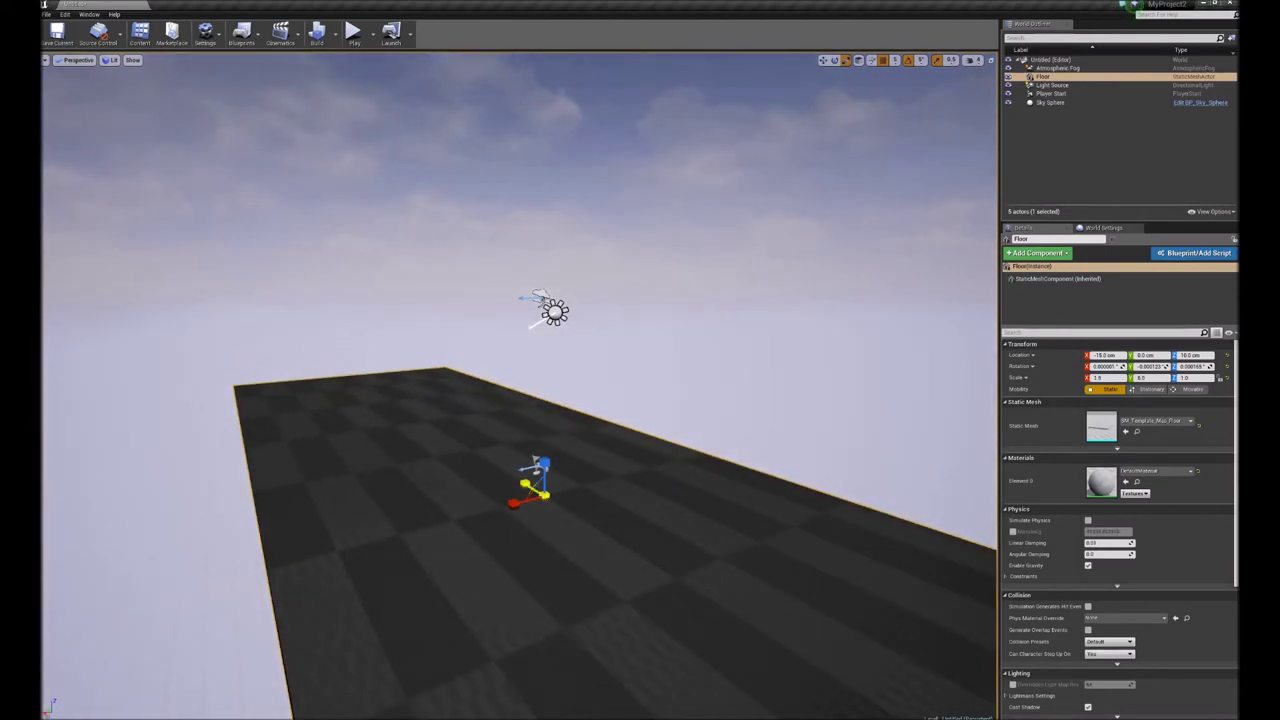
drag(525, 484, 545, 495)
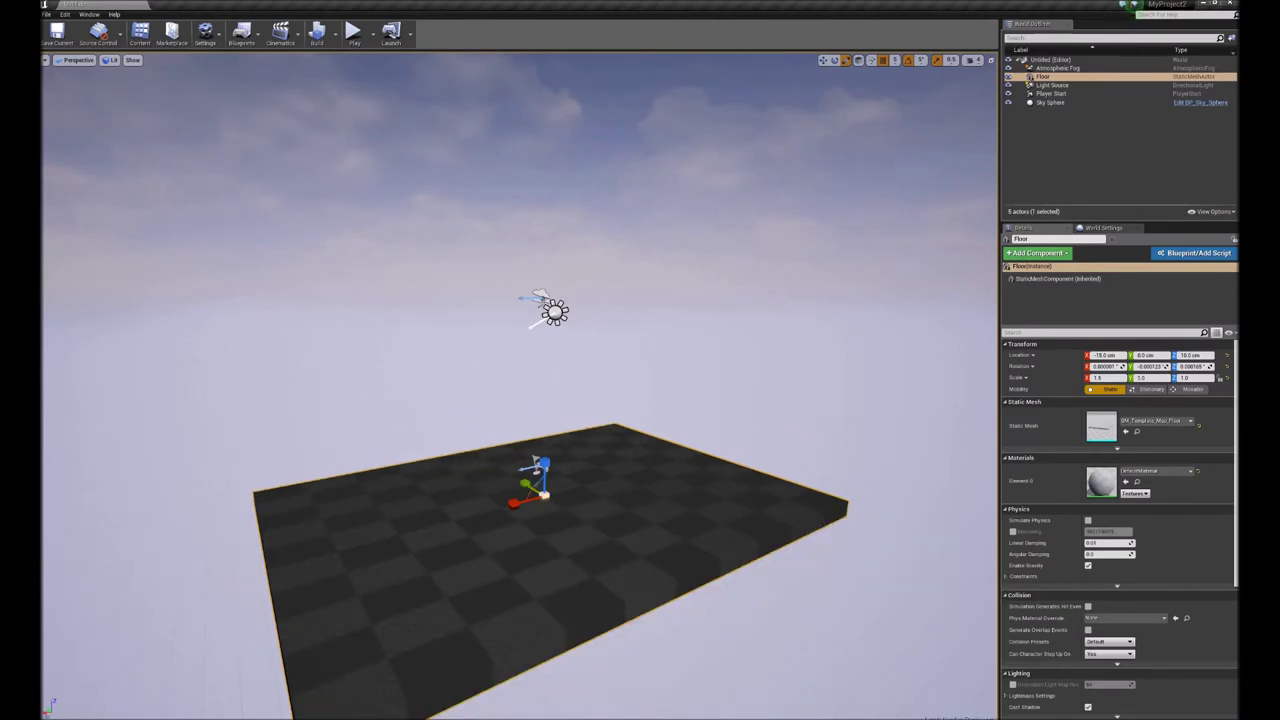
drag(514, 503, 527, 499)
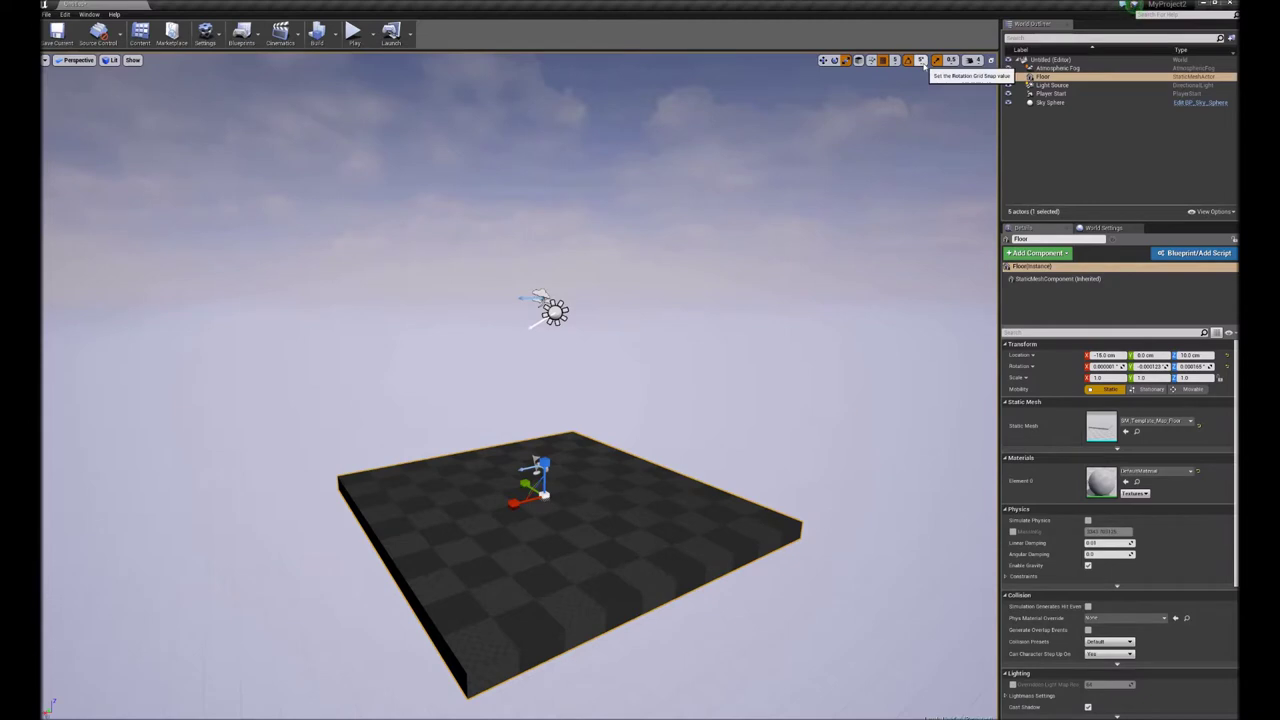
- Rotate the floor around its vertical axis with the existing rotation snap, and turn it back to its starting orientation
drag(686, 331, 676, 319)
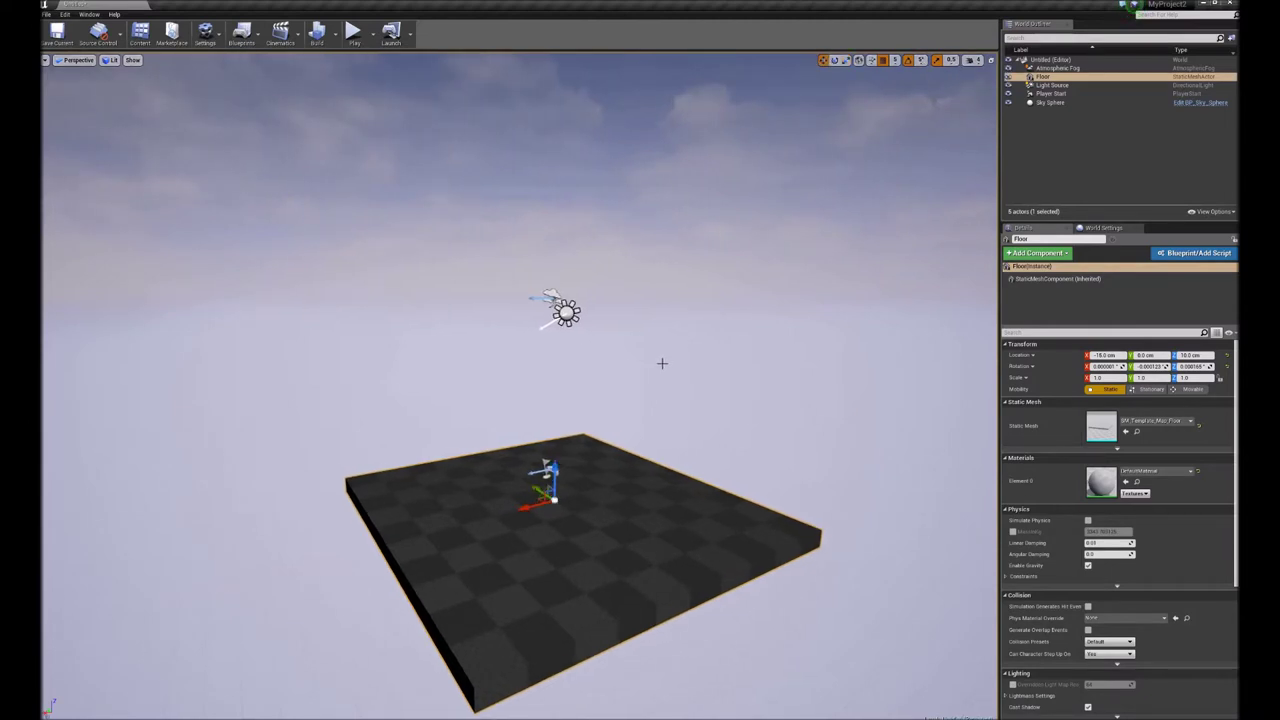
key(e)
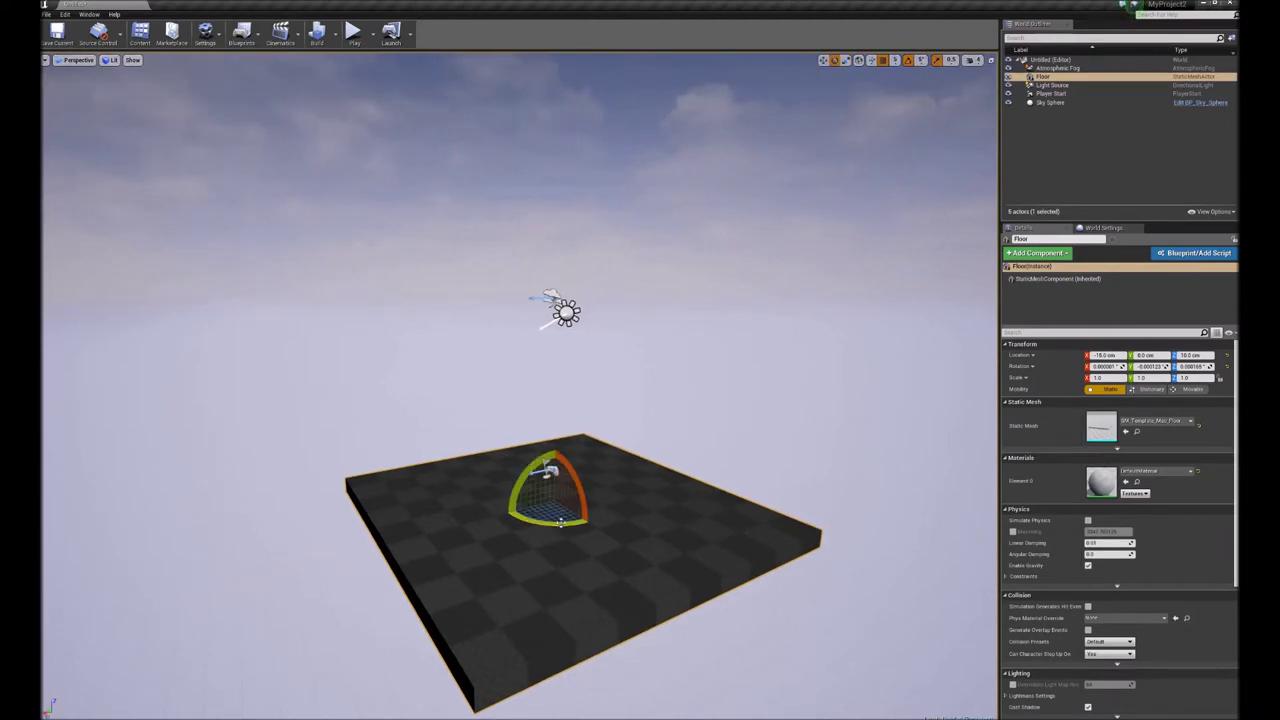
drag(558, 522, 500, 520)
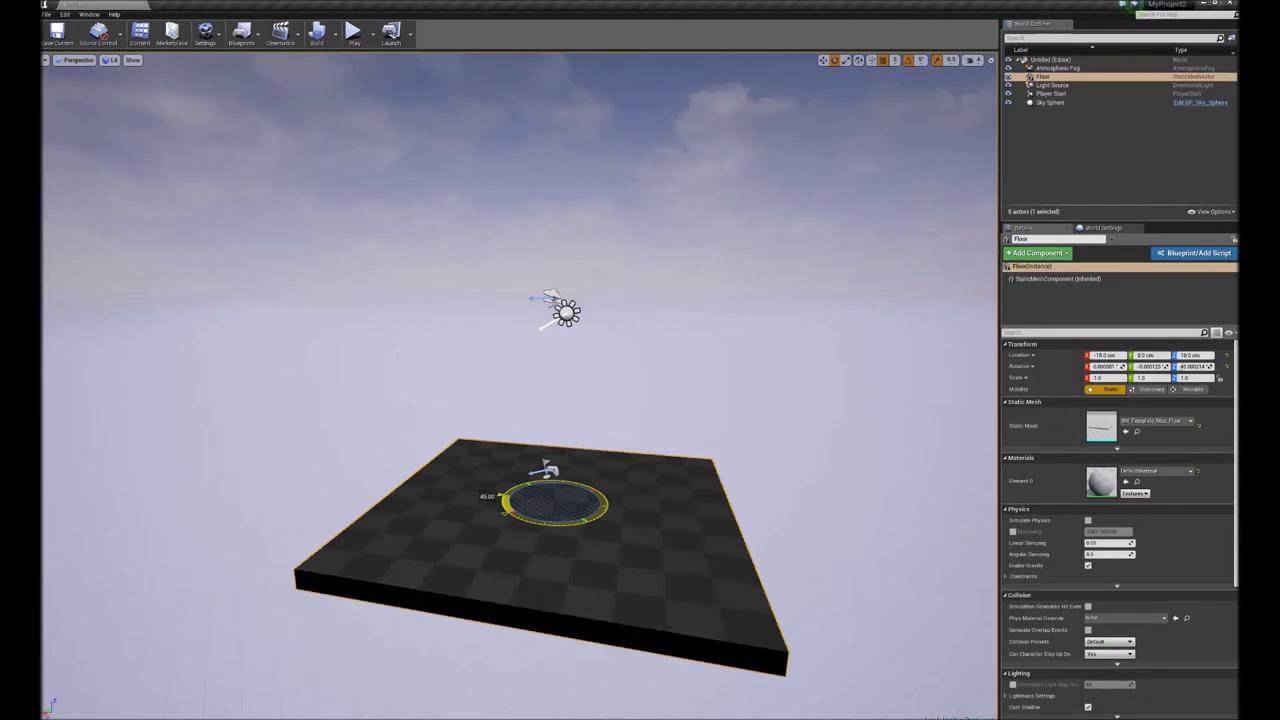
drag(500, 520, 580, 520)
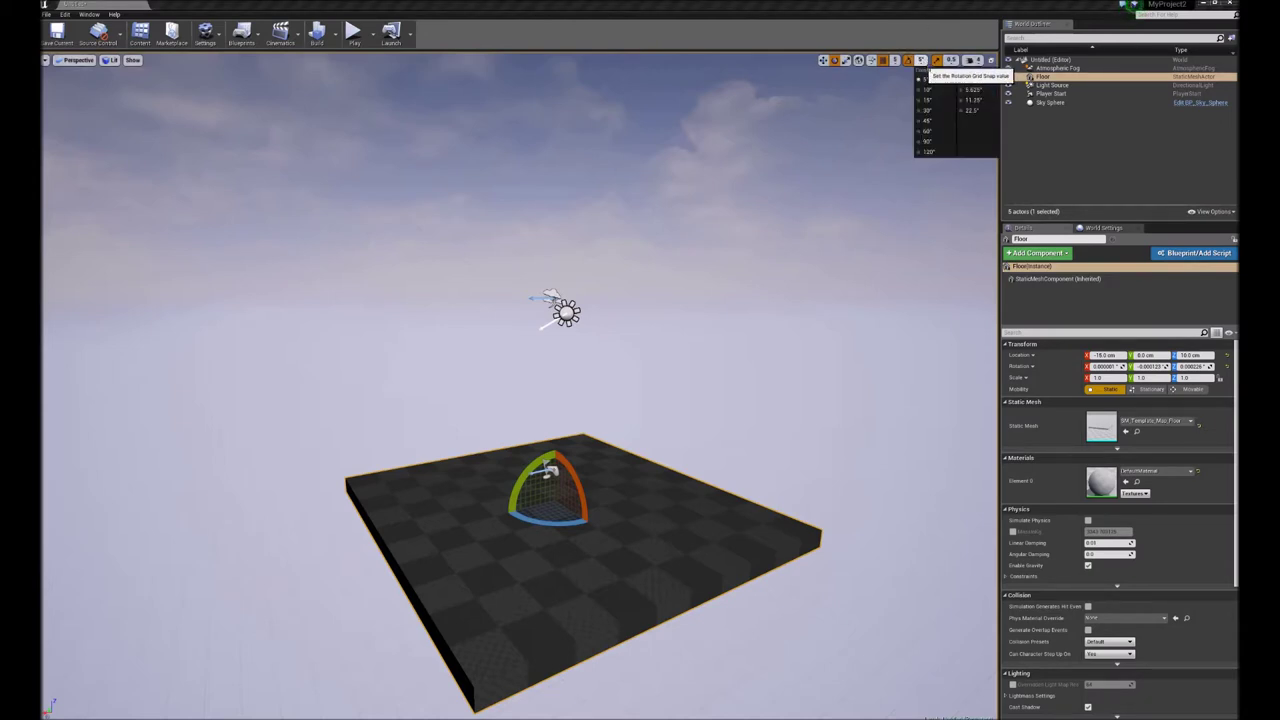
- Set the rotation snap to 45° and try it by turning the floor around its vertical axis and back
click(922, 62)
click(920, 136)
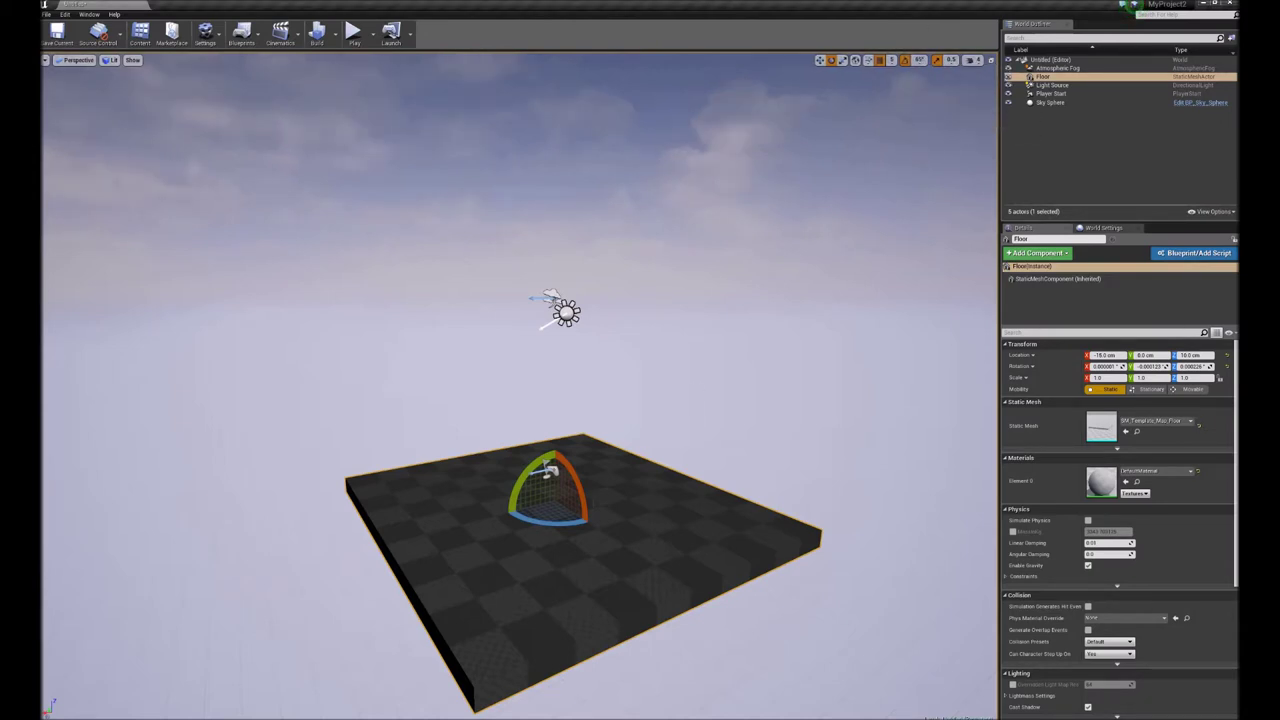
drag(535, 522, 505, 514)
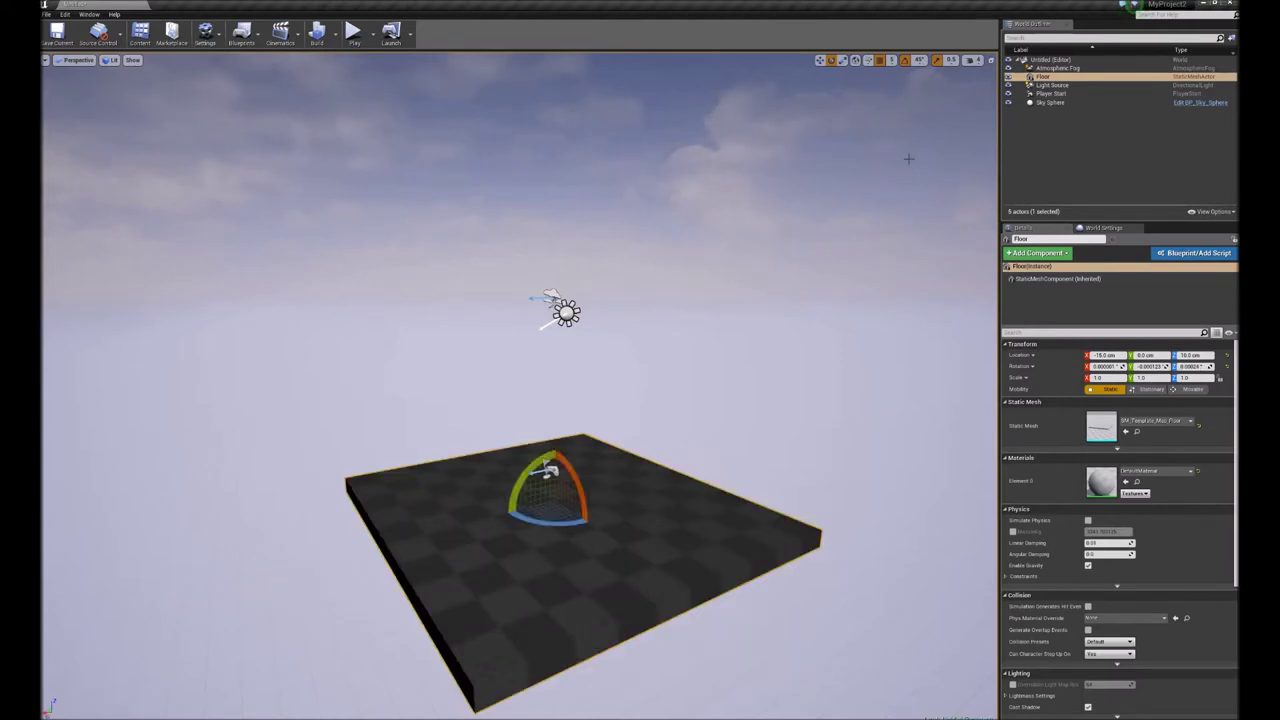
- Set the rotation snap to 5° and switch the floor to the scale gizmo
click(919, 60)
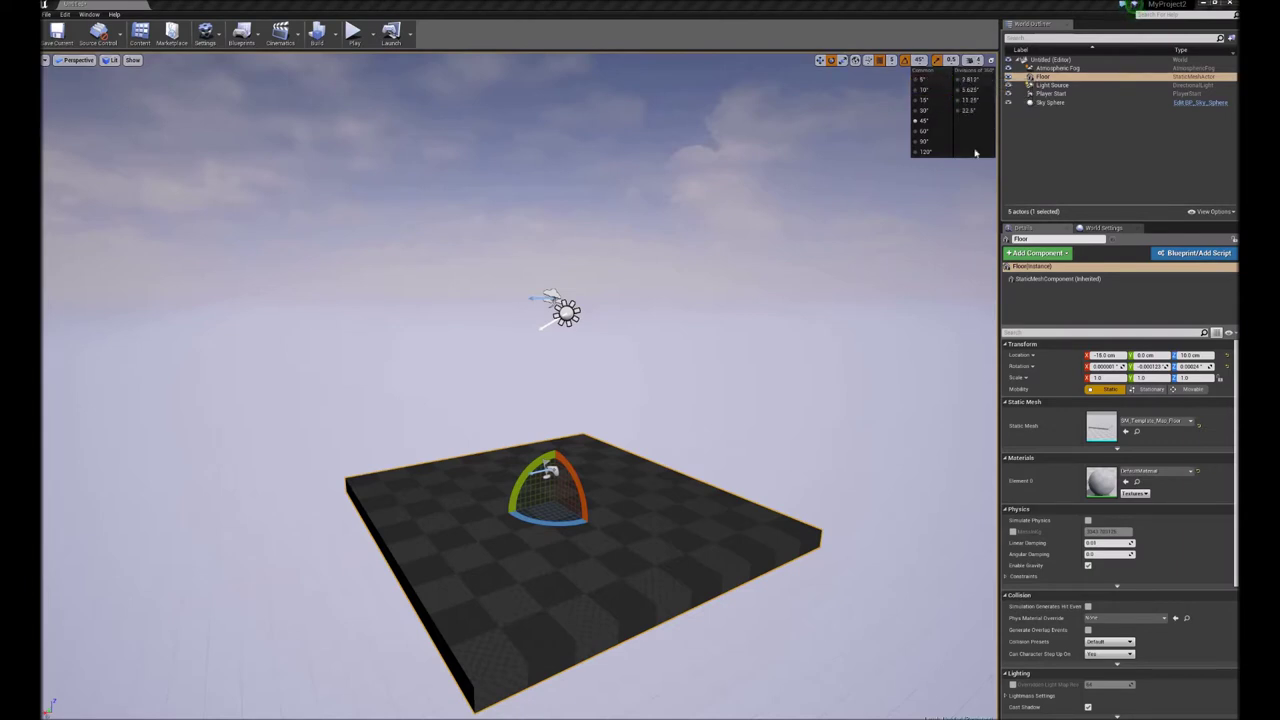
click(929, 82)
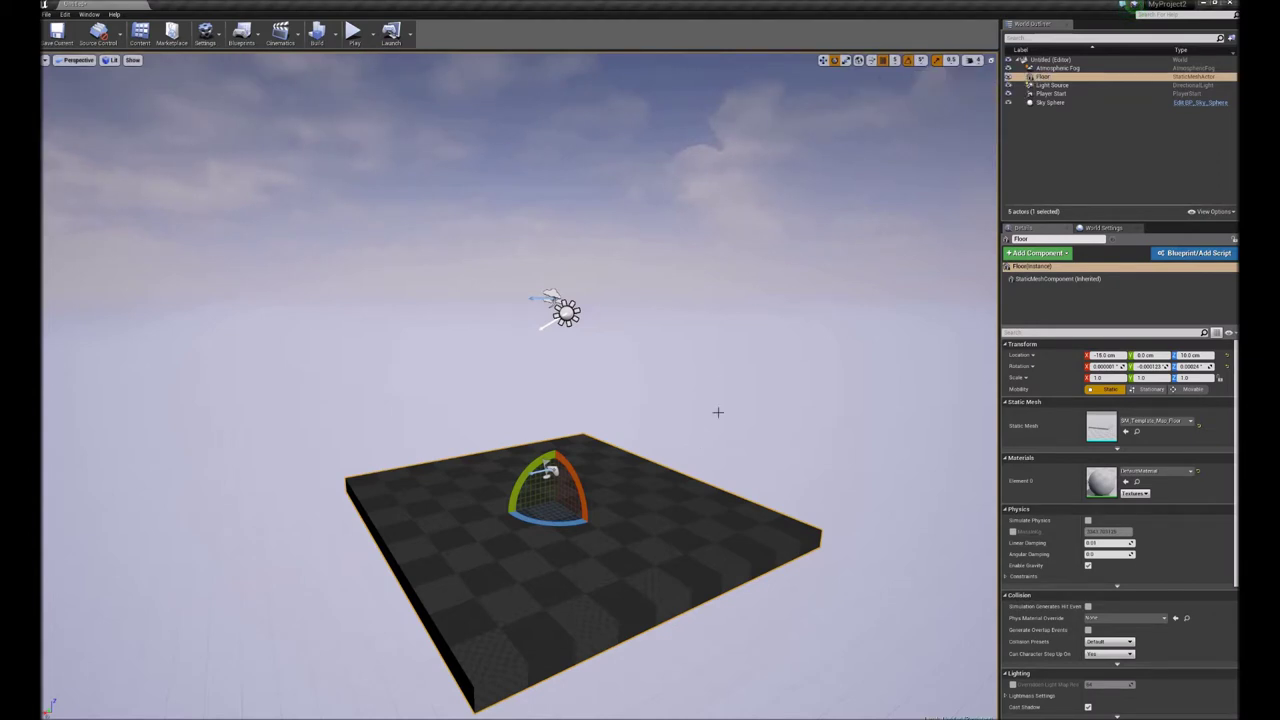
key(Left)
key(w)
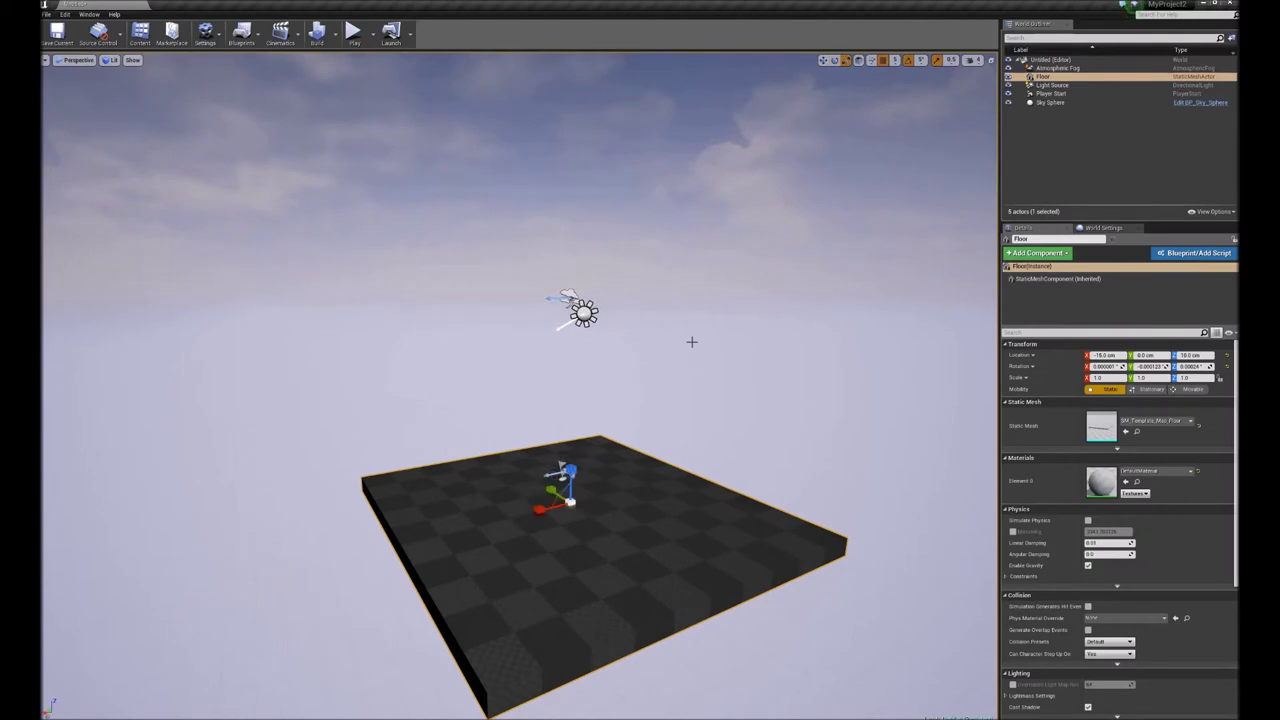
- Set the viewport's position grid snap to 10
key(r)
click(895, 60)
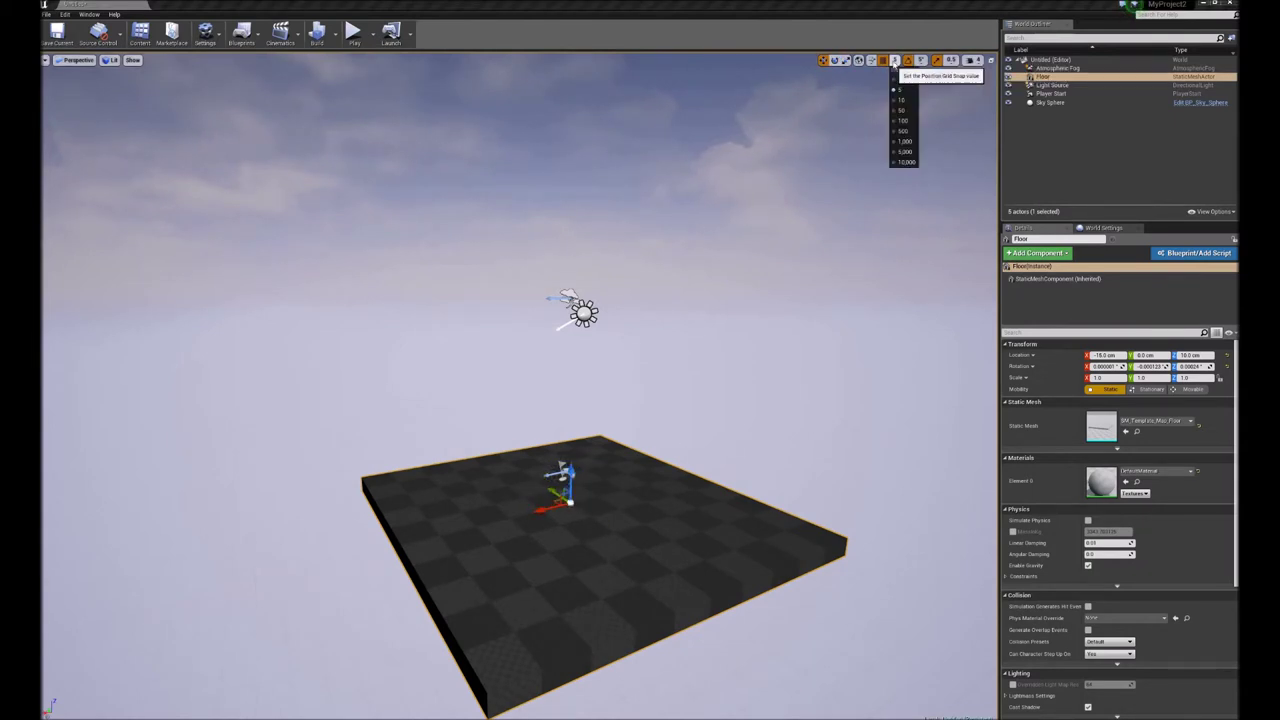
click(912, 88)
click(895, 60)
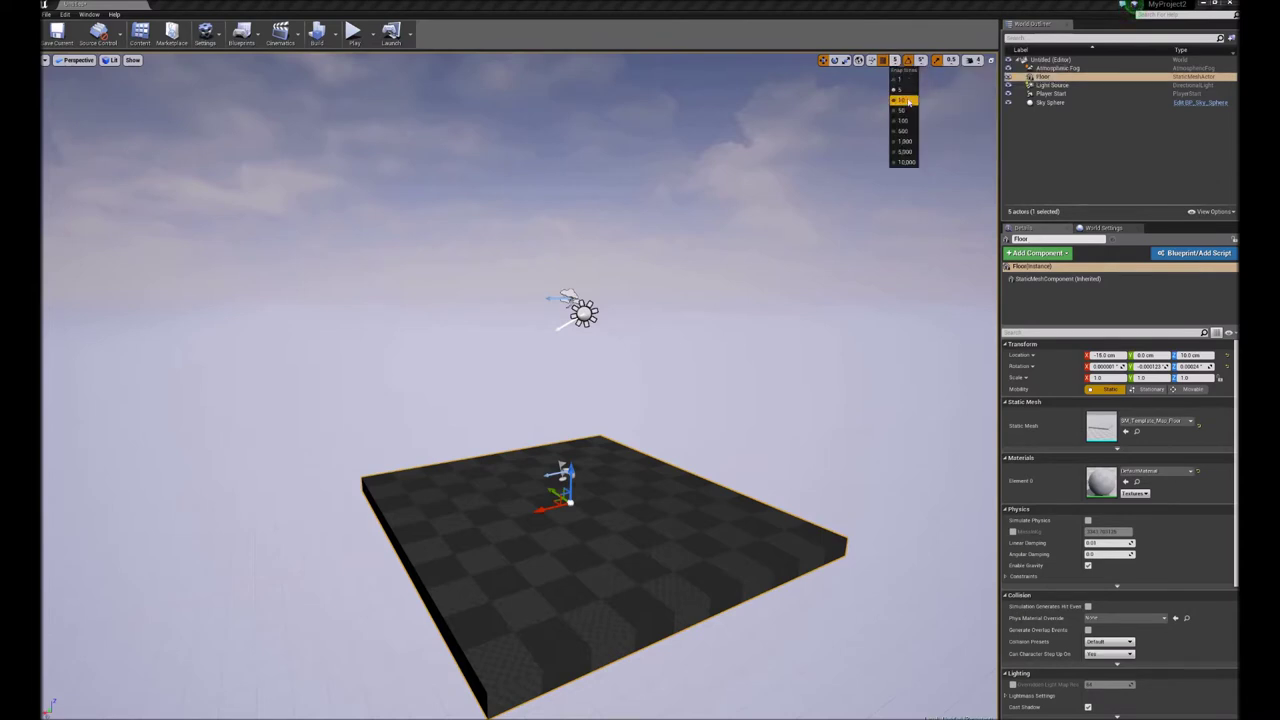
click(898, 102)
- Try the new position snap by moving the floor horizontally along its X and Y axes
key(w)
drag(545, 506, 260, 579)
drag(223, 524, 565, 460)
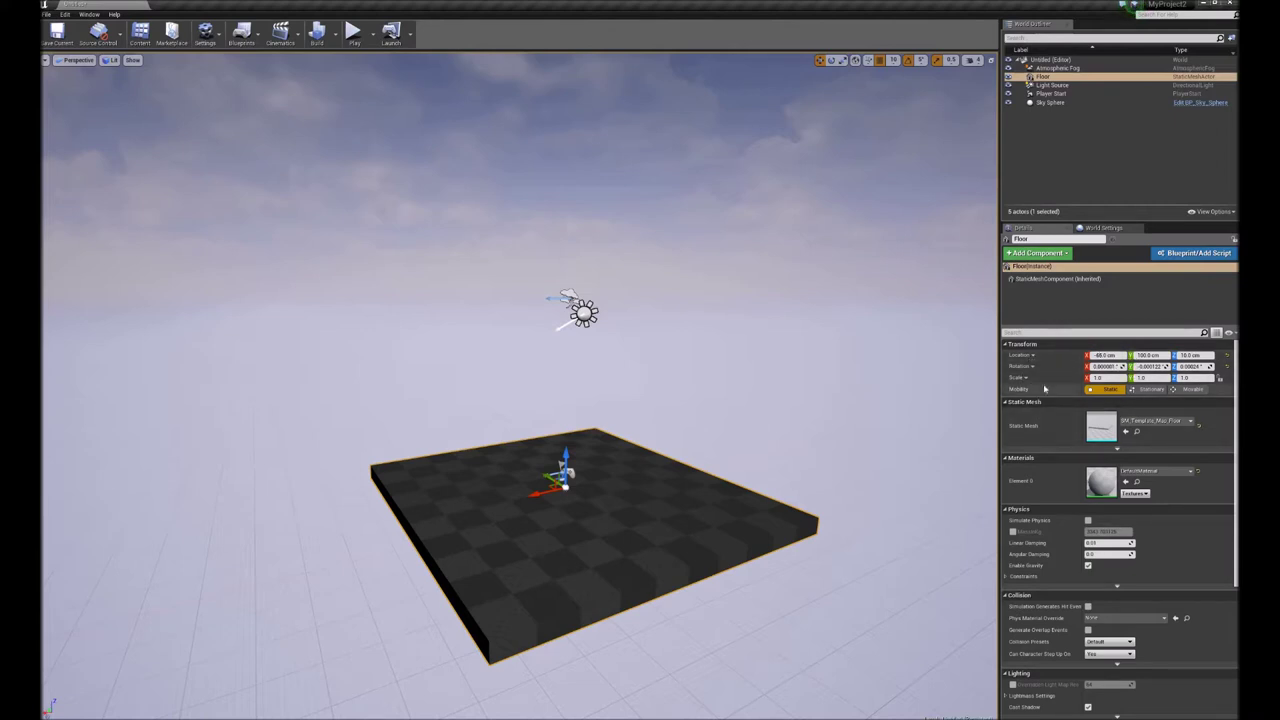
- Set the floor's location to 0 cm on the X, Y and Z axes
mouse_move(1027, 391)
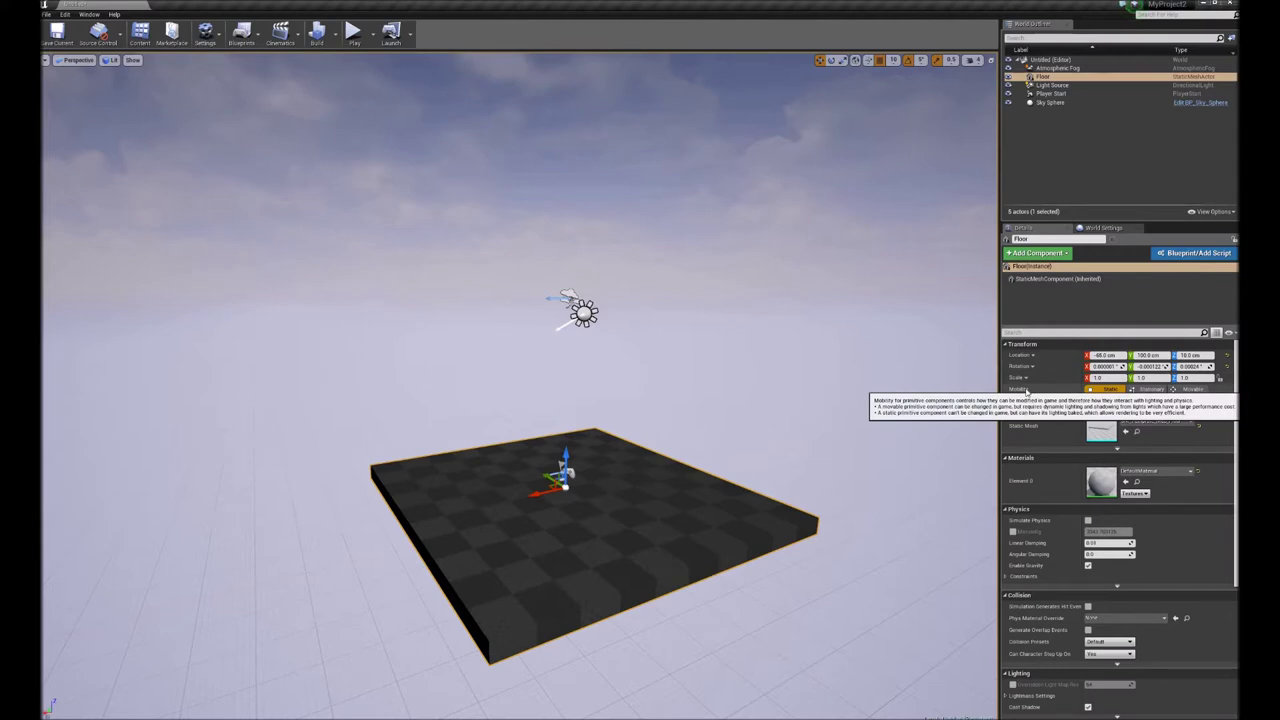
click(1106, 356)
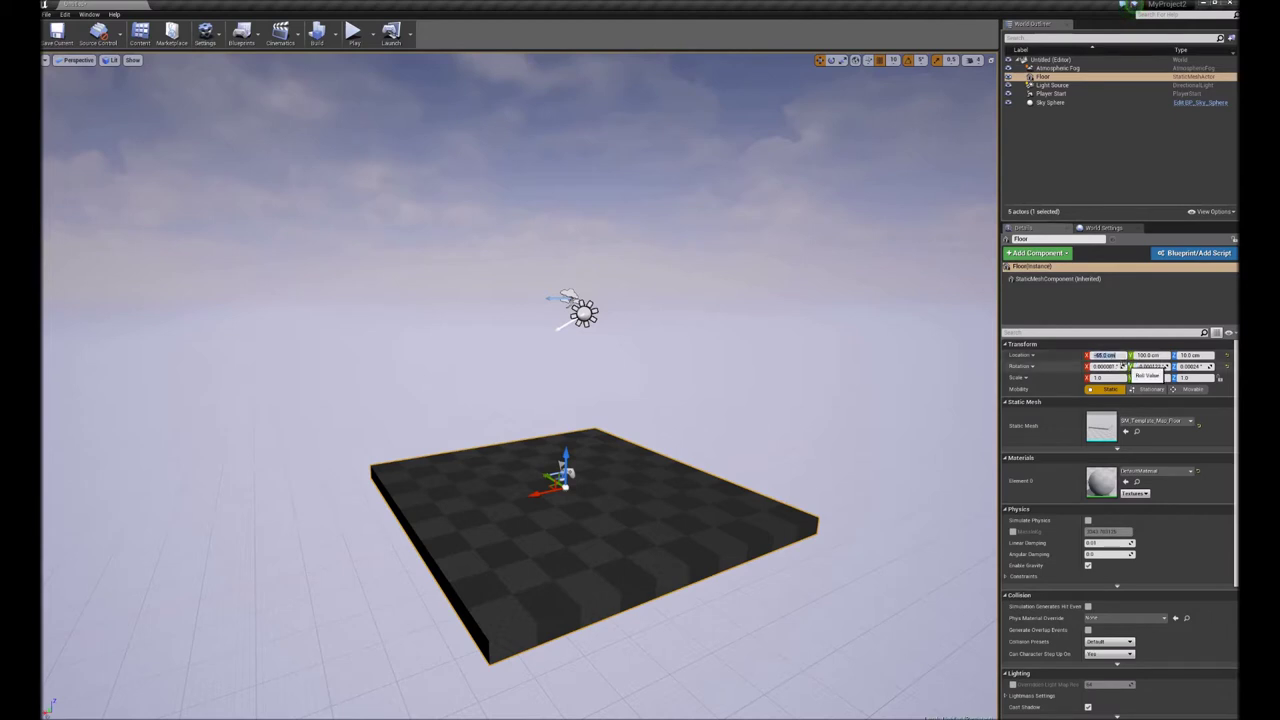
text(0)
key(Return)
click(1151, 355)
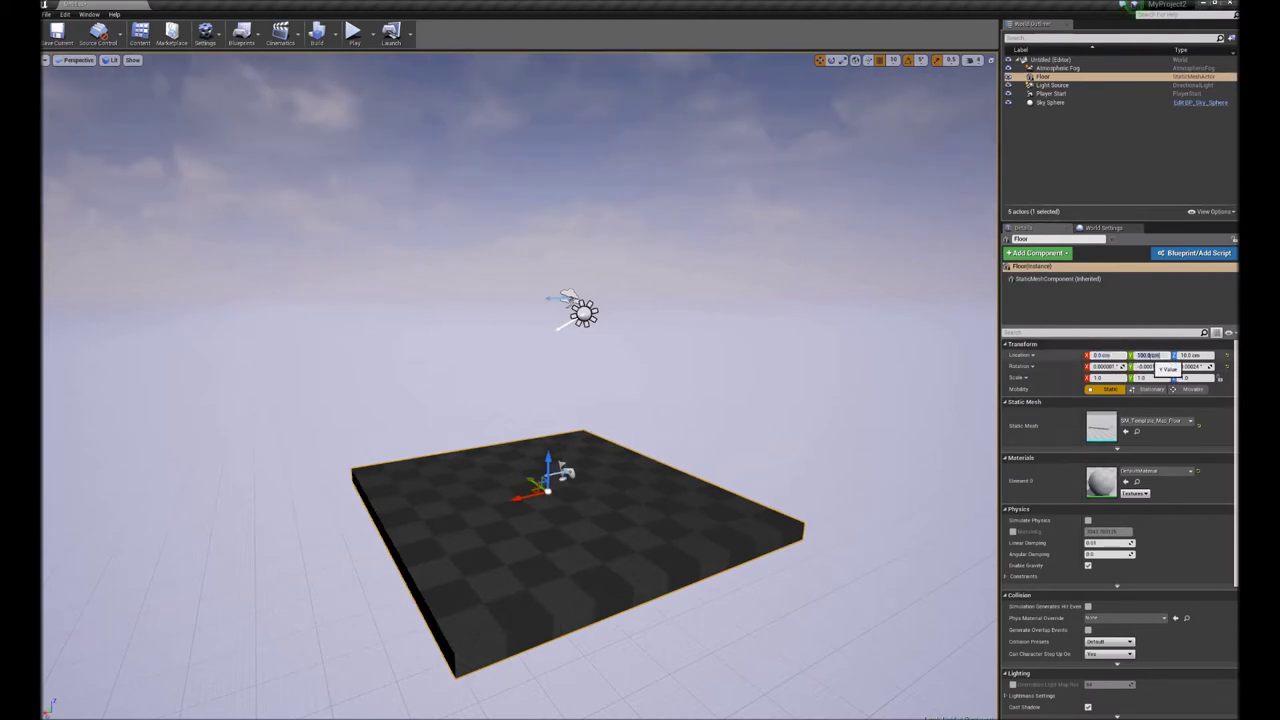
text(0)
key(Return)
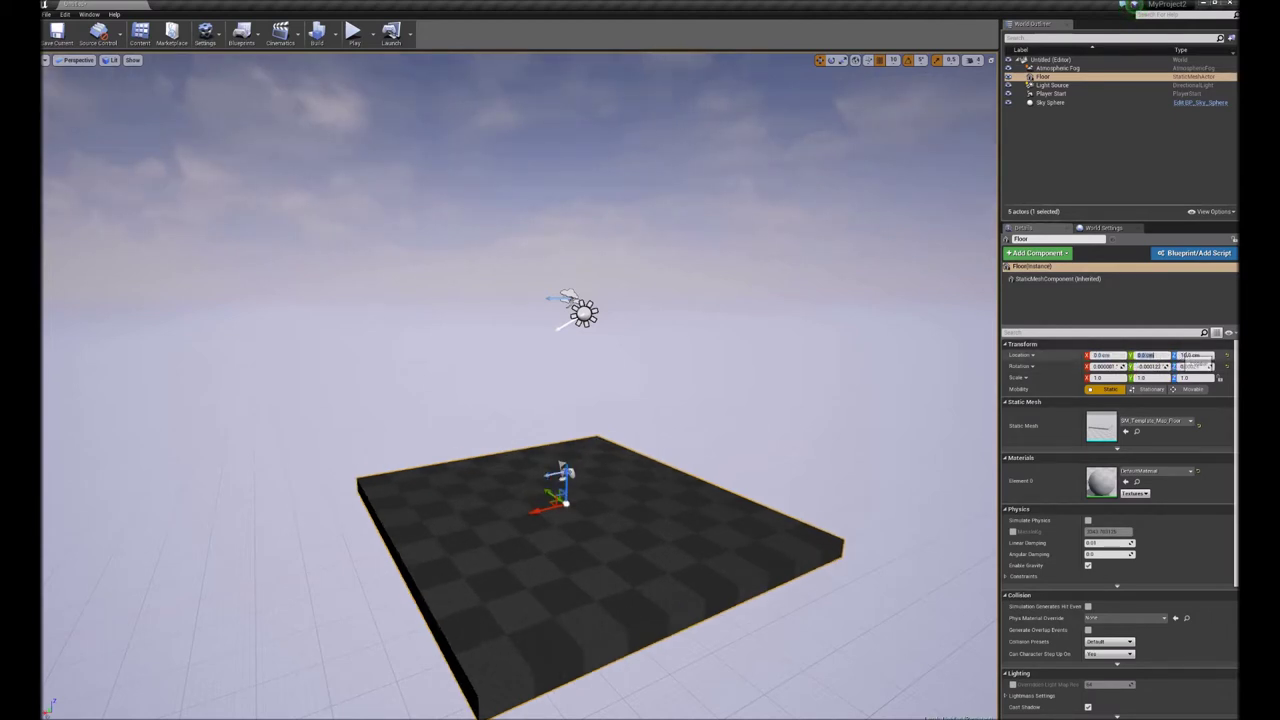
click(1190, 356)
text(0)
key(Return)
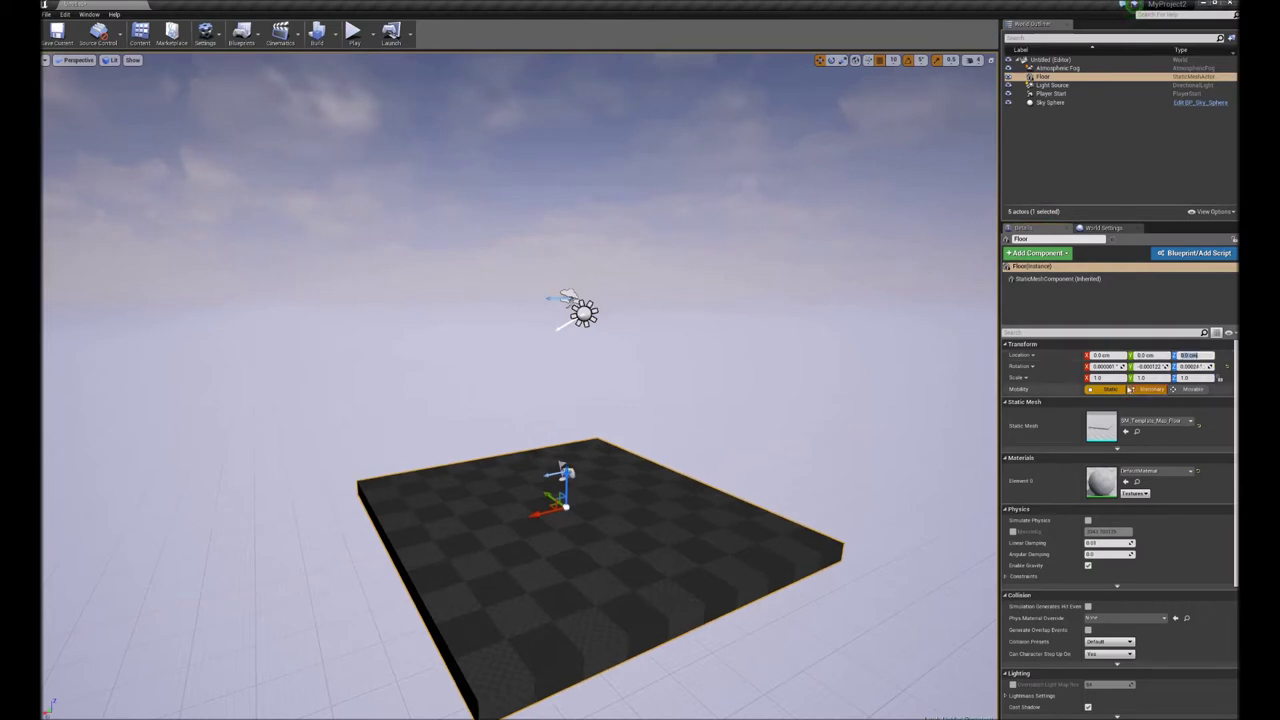
- Set the floor's rotation to 0° around the X, Y and Z axes
click(1100, 366)
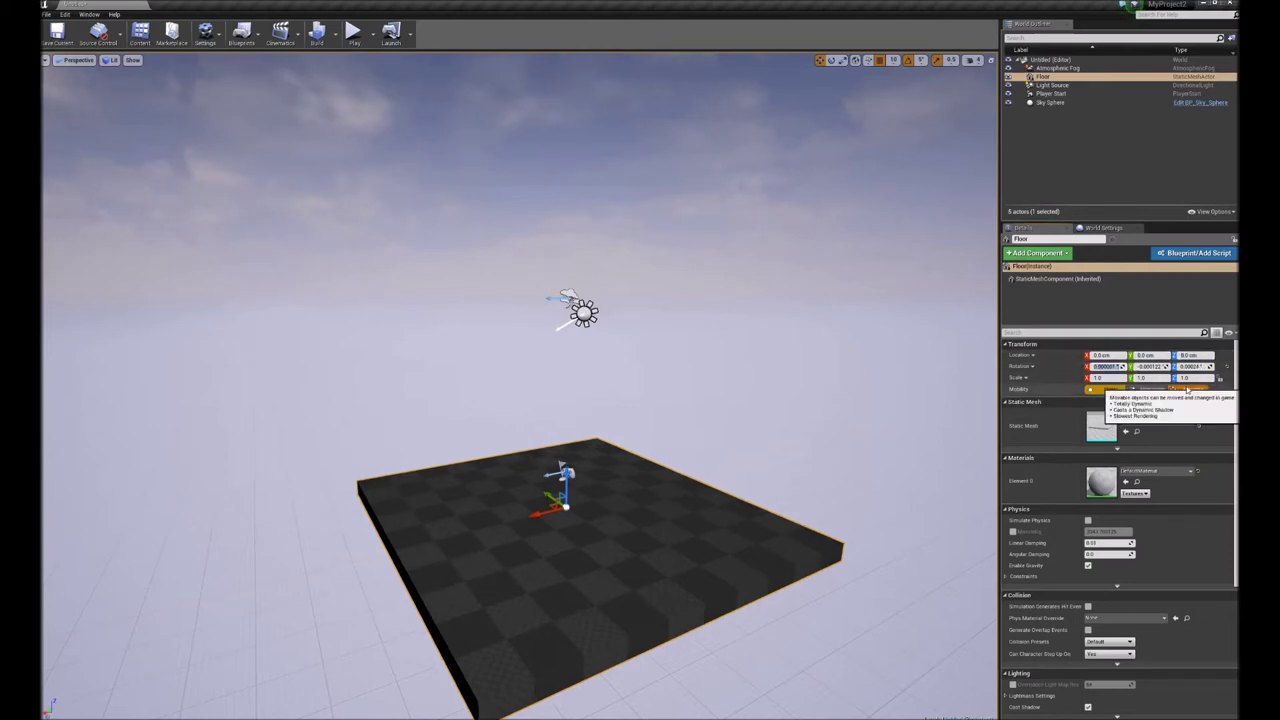
text(0)
click(1147, 366)
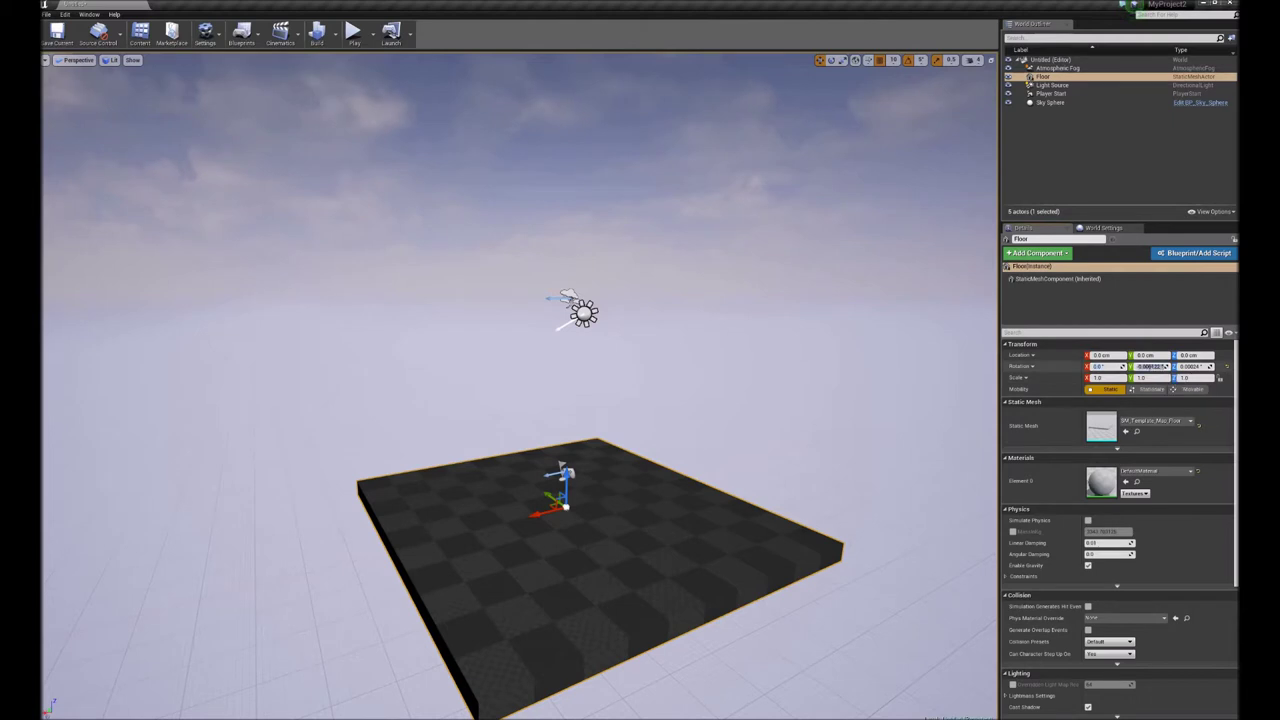
text(0)
click(1190, 366)
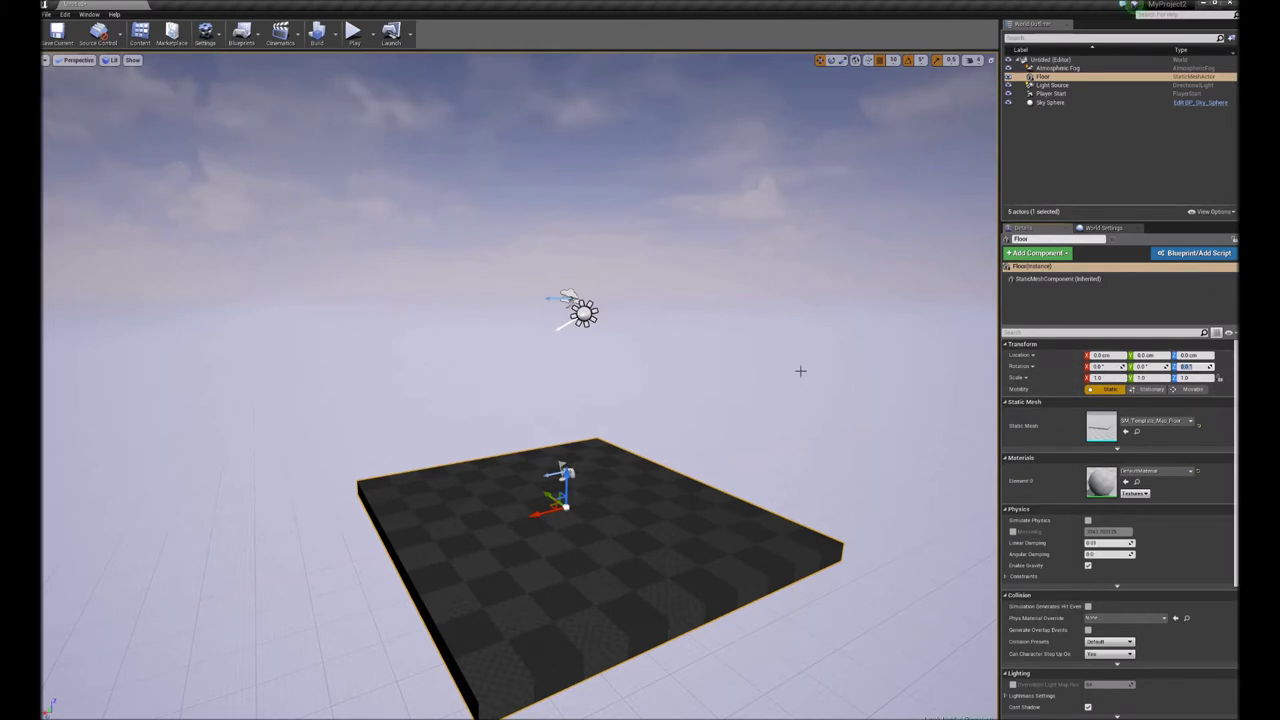
- Try scaling the floor uniformly on all axes with the scale gizmo, and return to the move gizmo
right_drag(704, 413, 700, 419)
key(e)
key(w)
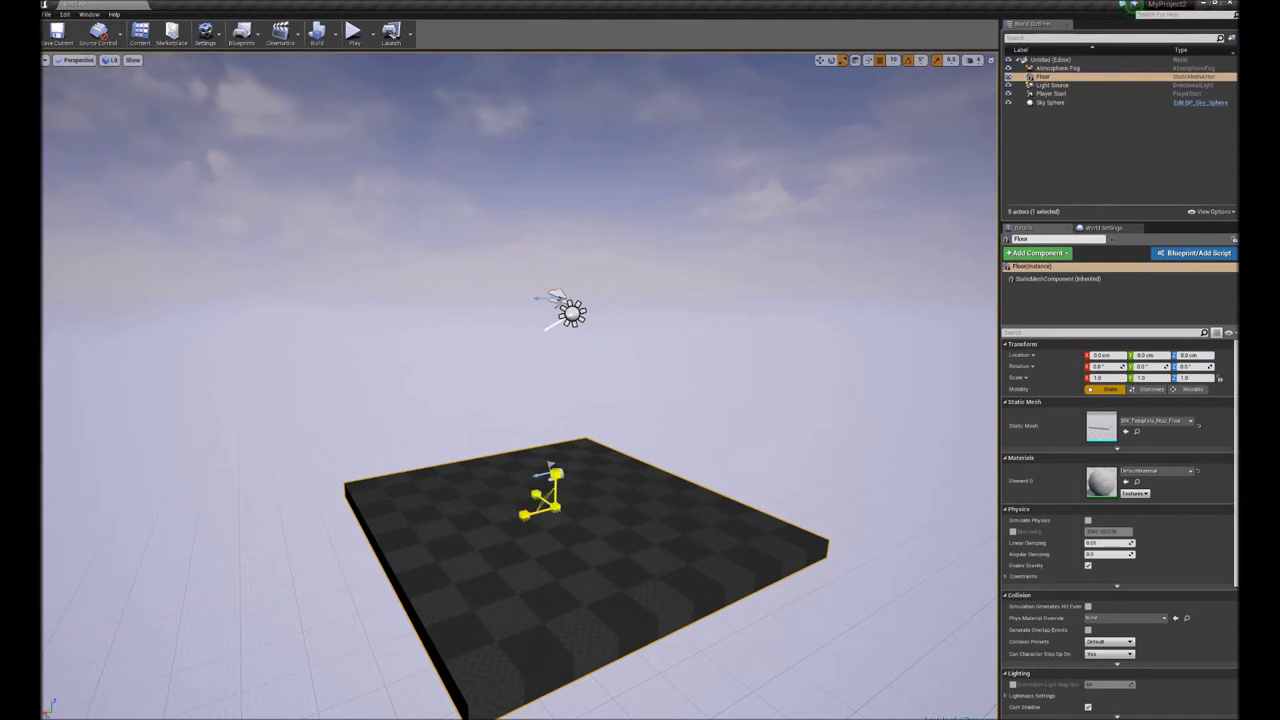
drag(556, 508, 697, 466)
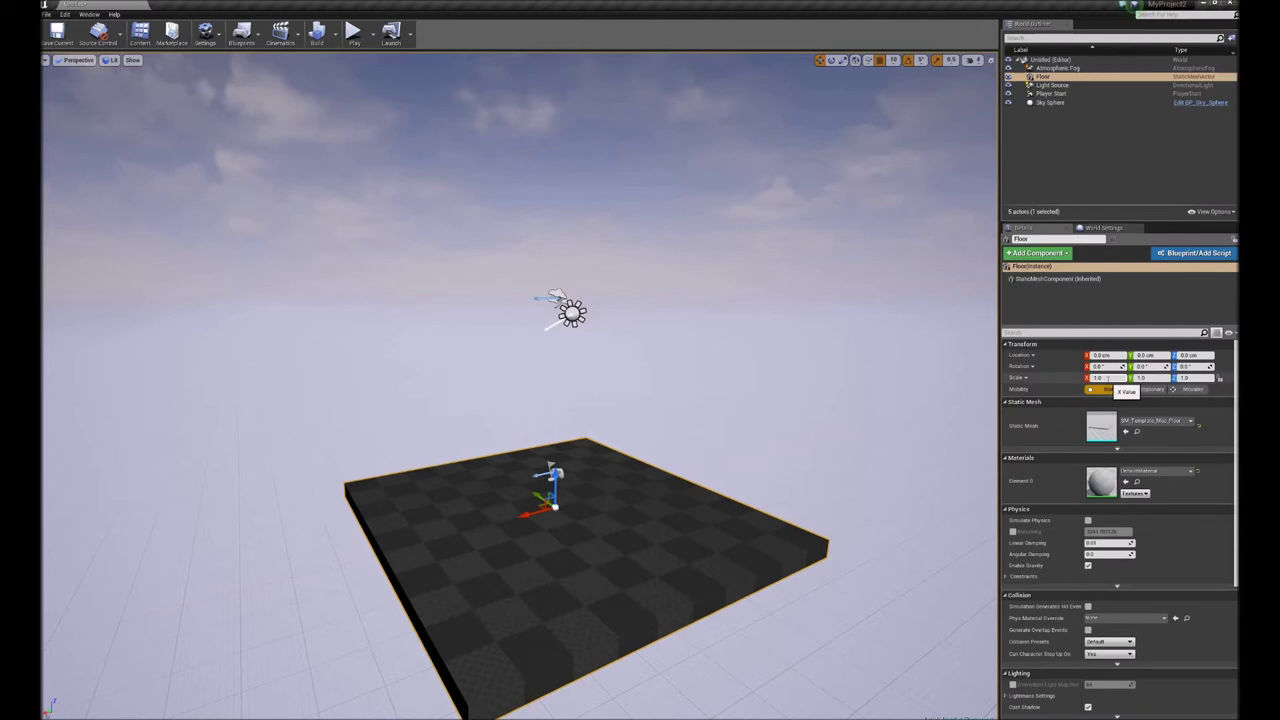
- Set the floor's scale to 2 in X, 3 in Y and 4 in Z, and view the enlarged block from farther away
click(1109, 378)
key(Return)
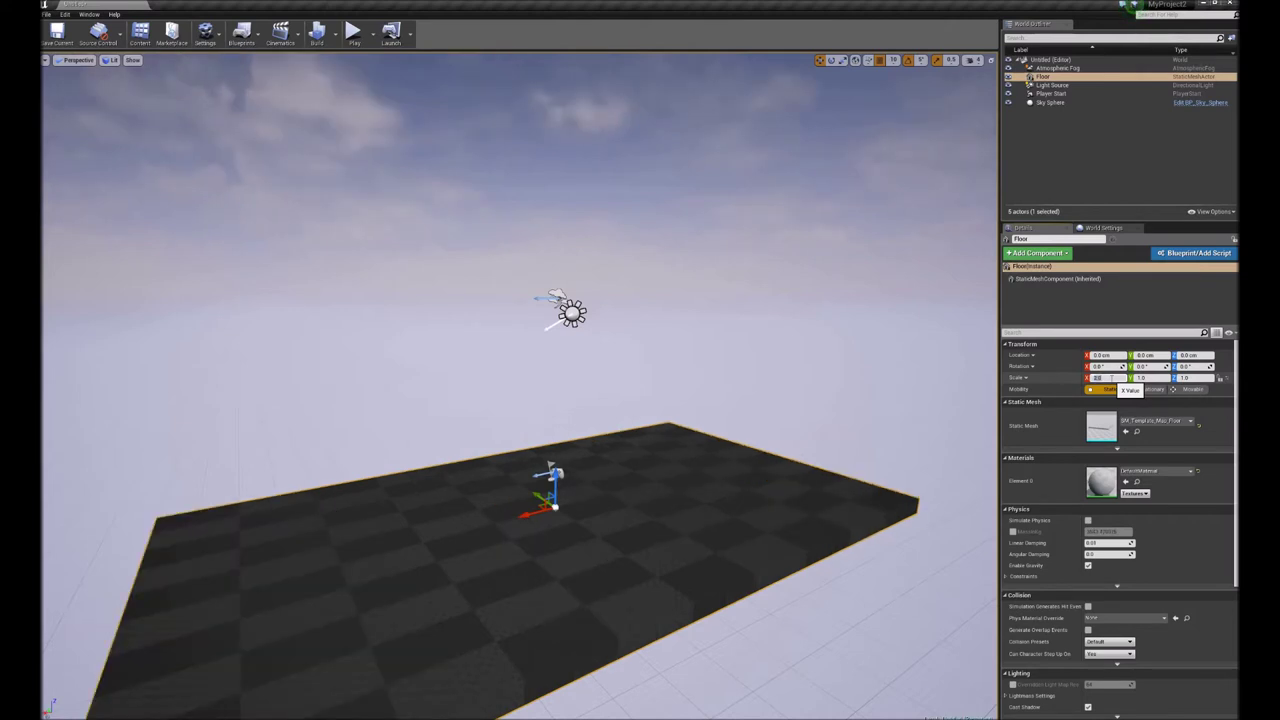
click(1148, 378)
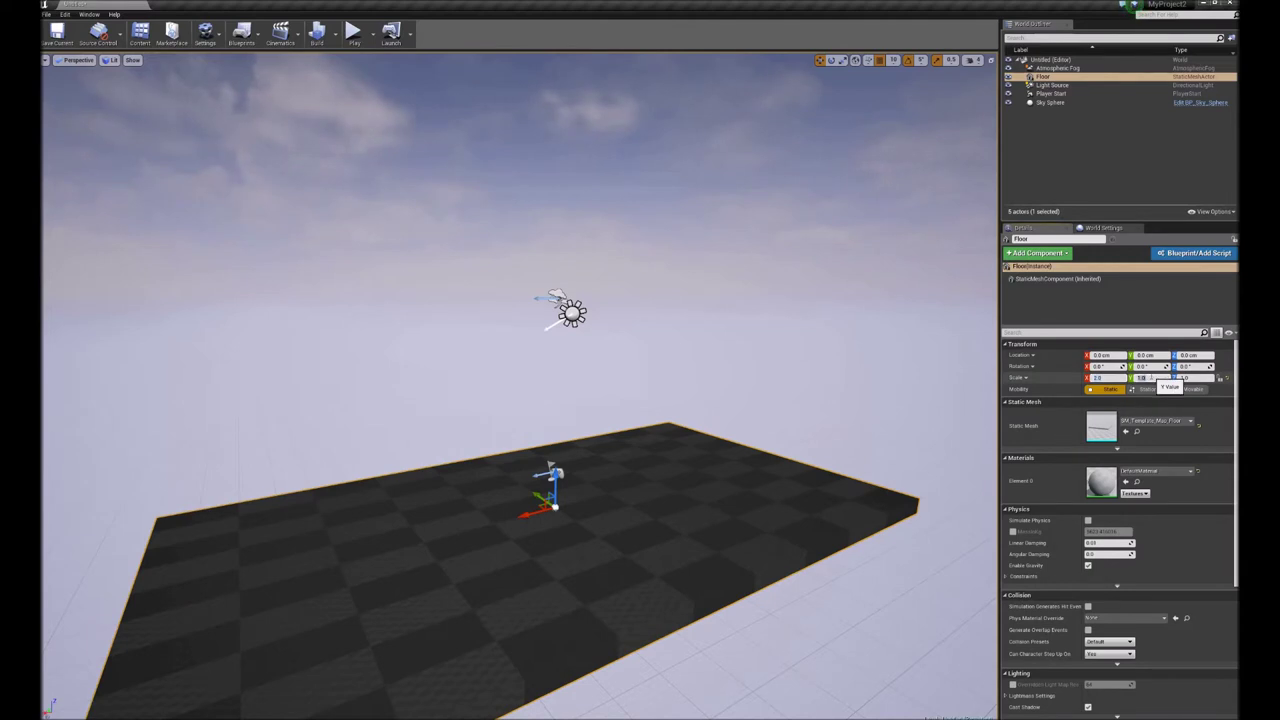
text(3)
key(Return)
click(1190, 378)
text(4)
key(Return)
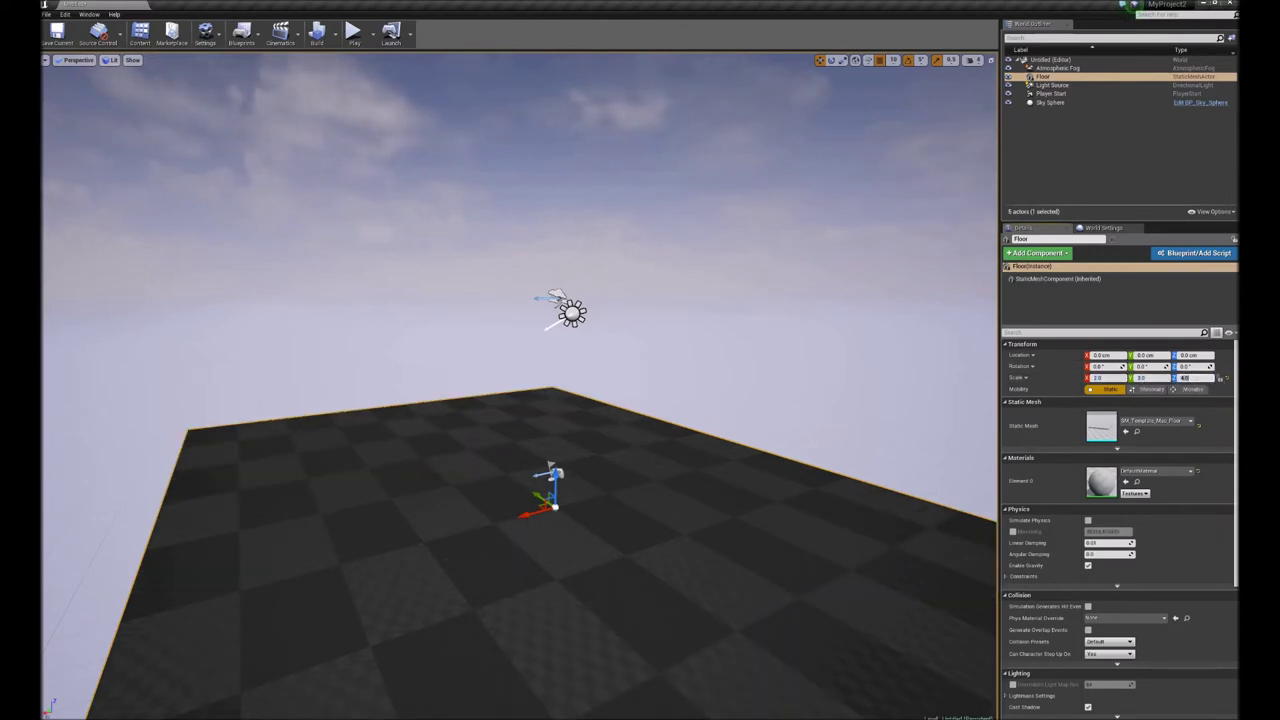
right_drag(728, 354, 771, 360)
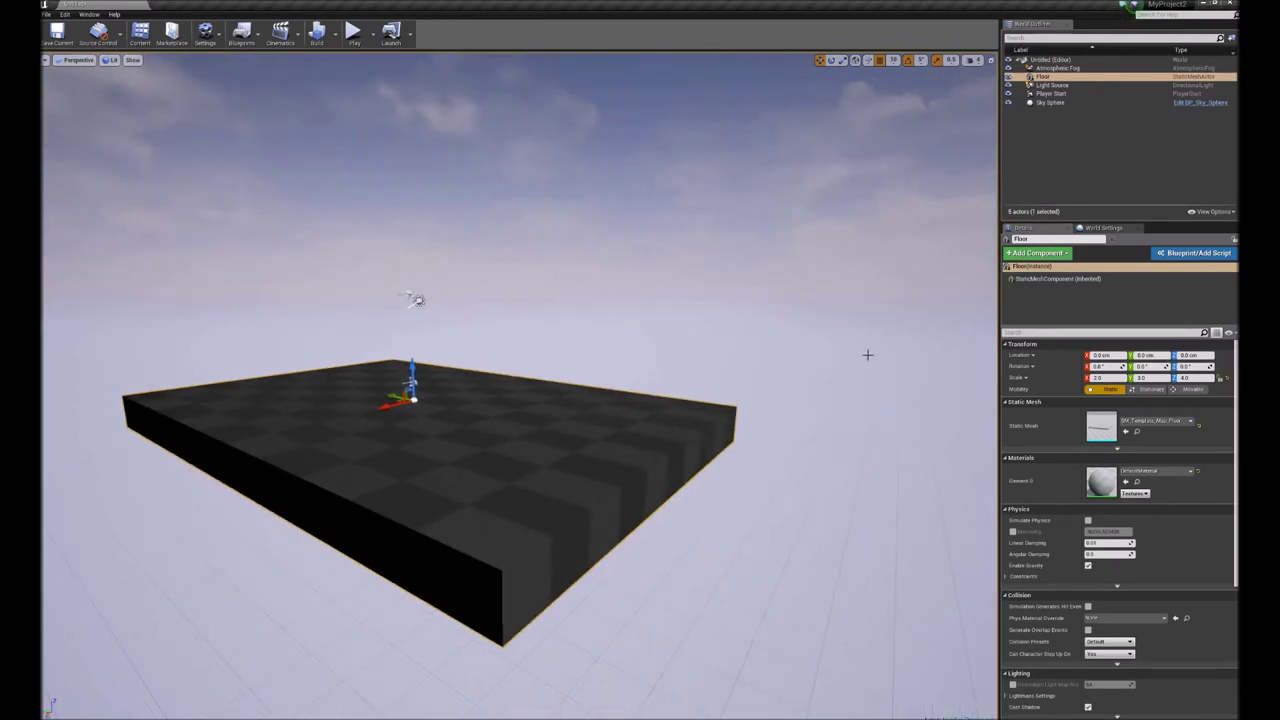
- Reset the floor's scale to 1 on the X, Y and Z axes
click(1108, 378)
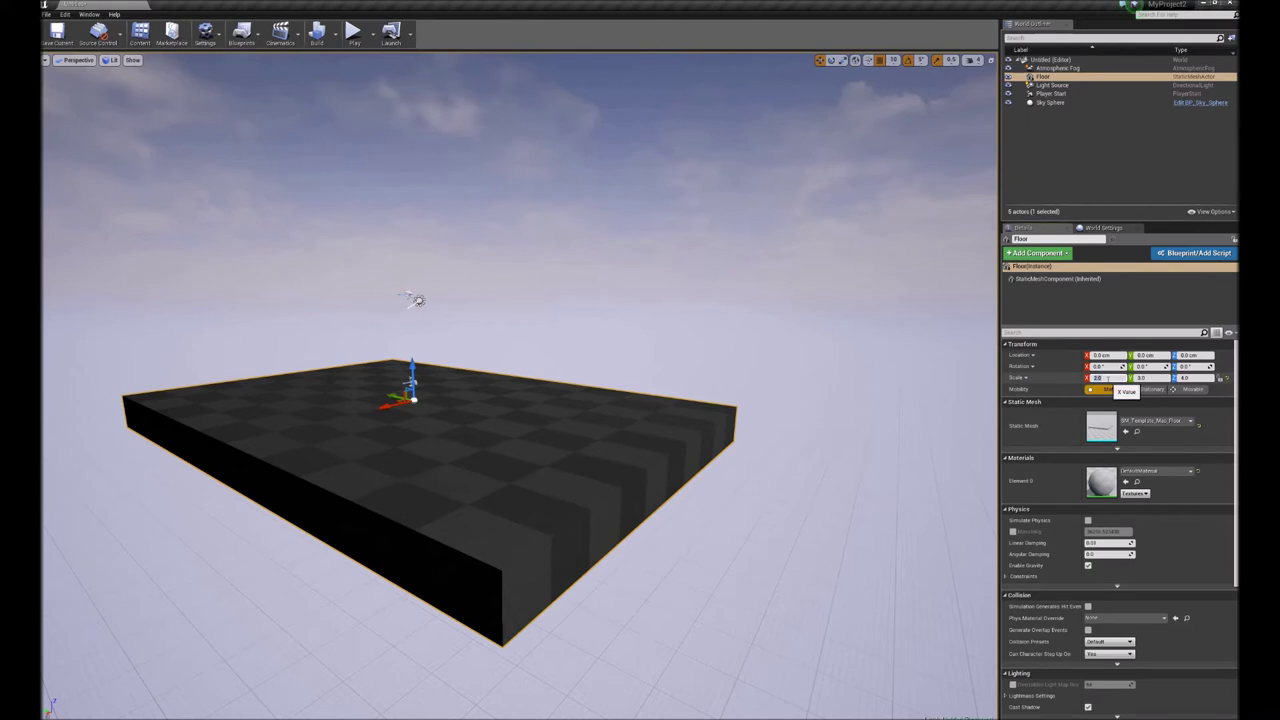
text(1)
key(Return)
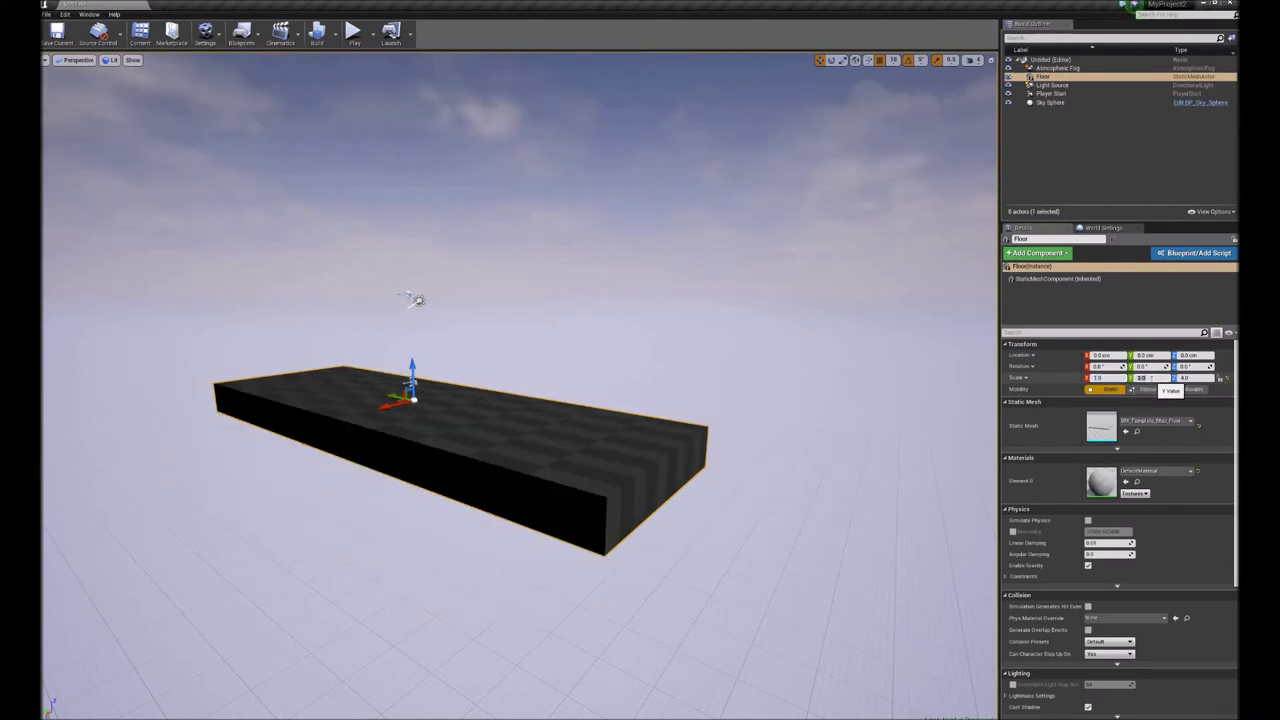
click(1145, 378)
text(1)
key(Return)
click(1187, 378)
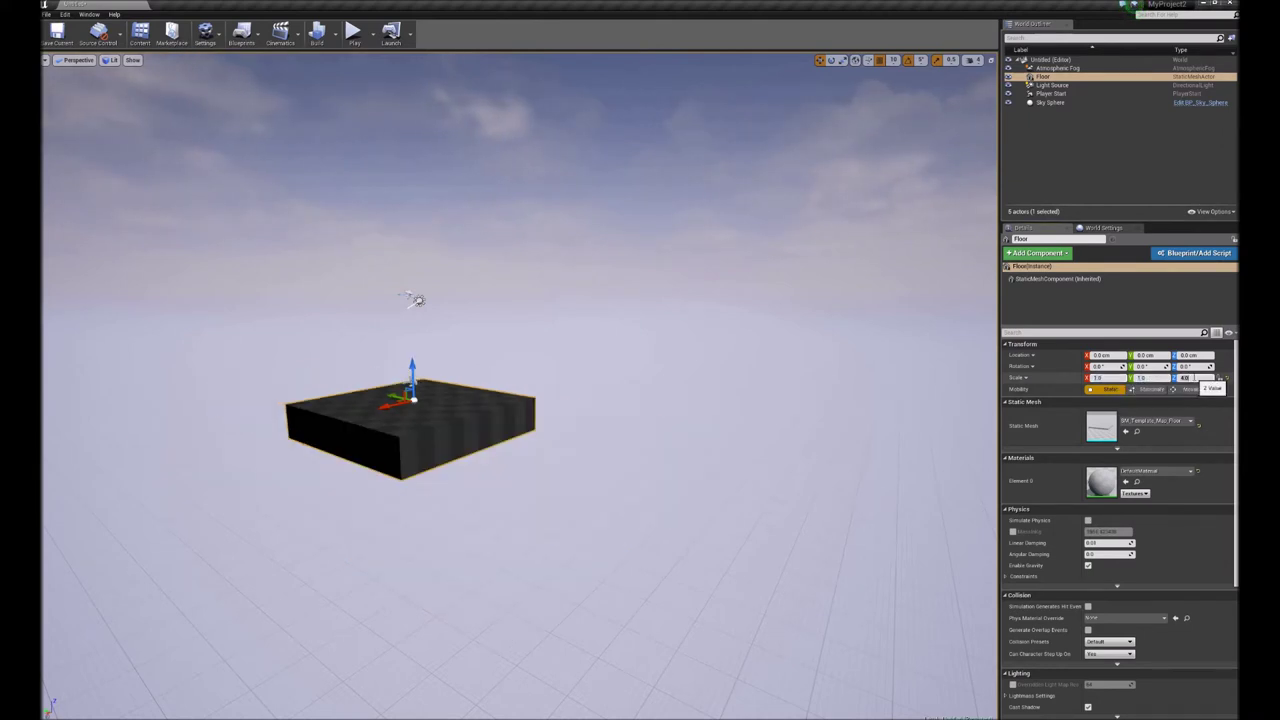
text(1)
key(Return)
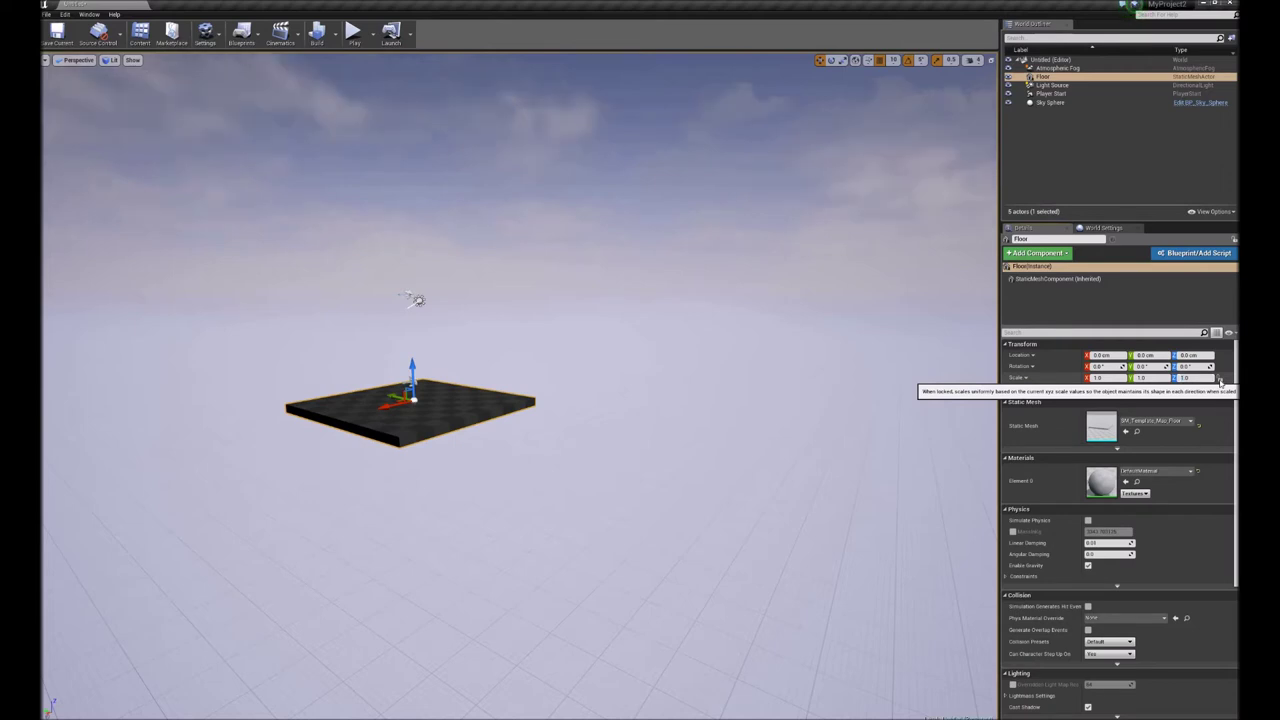
- Lock the floor's scale proportions and try several uniform scales, including 2 and 0.5, ending at 1
click(1220, 381)
click(1100, 378)
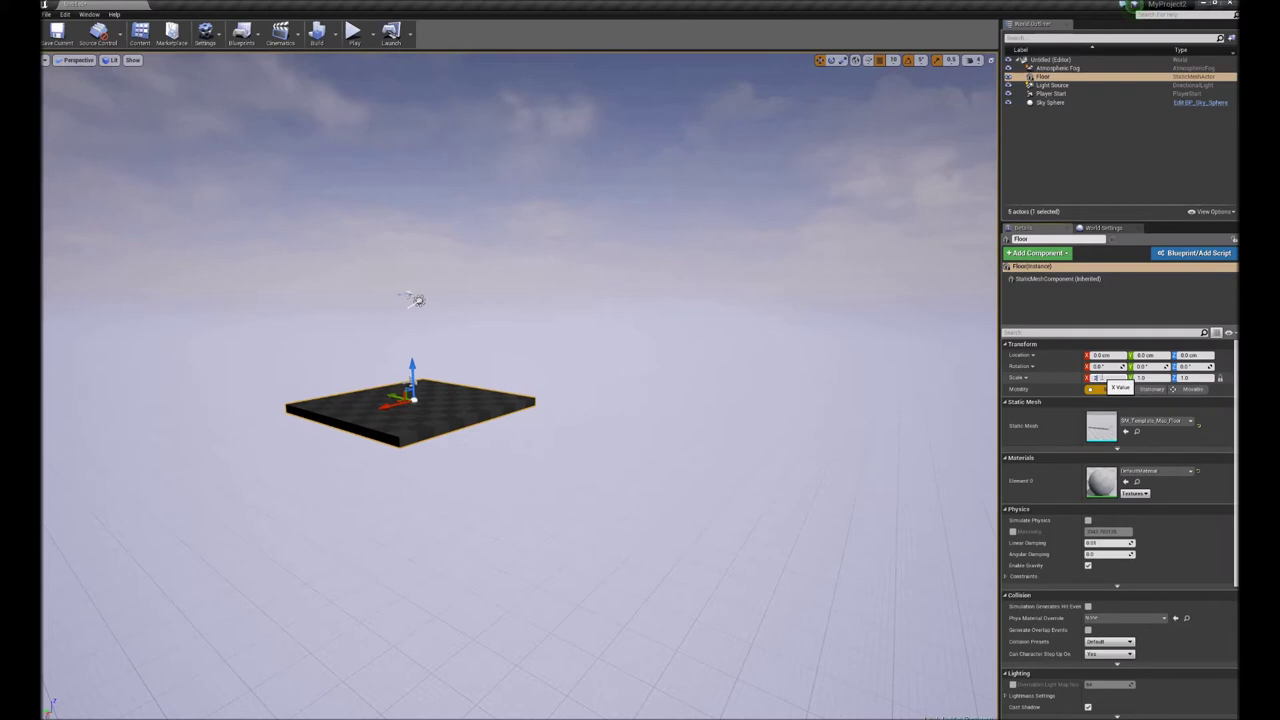
text(2)
key(Return)
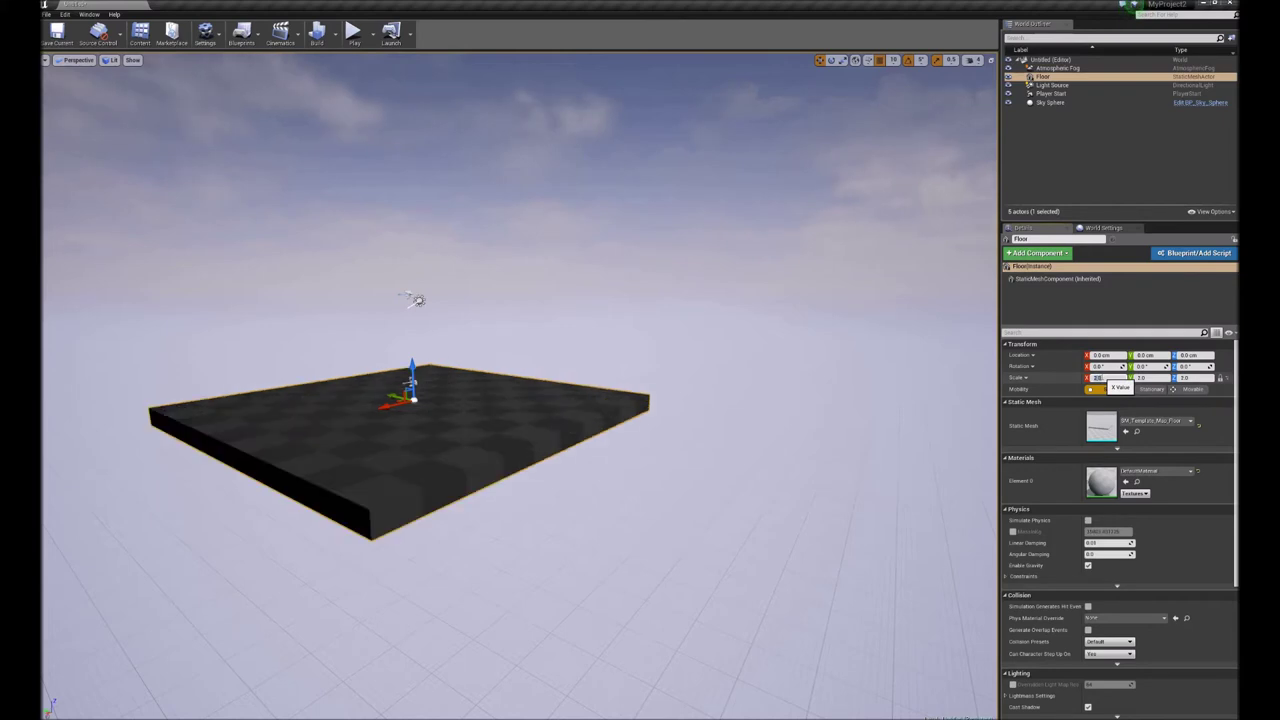
text(8)
key(Return)
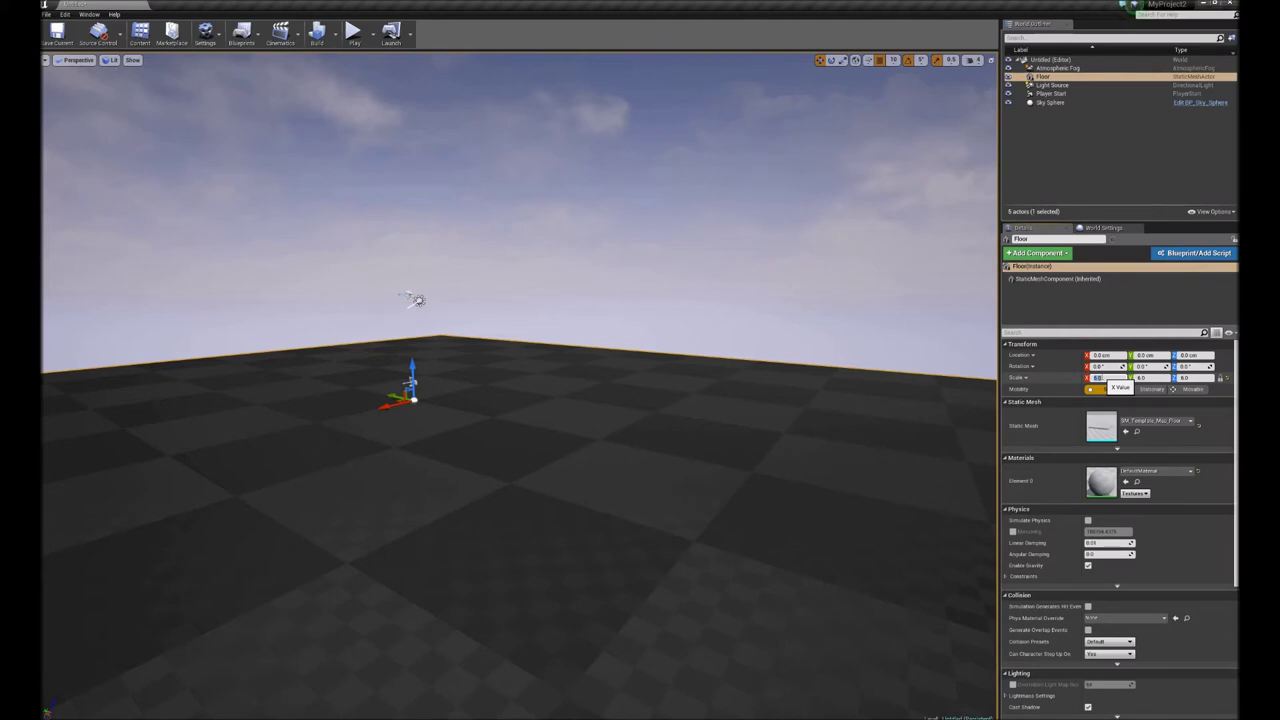
text(0.5)
key(Return)
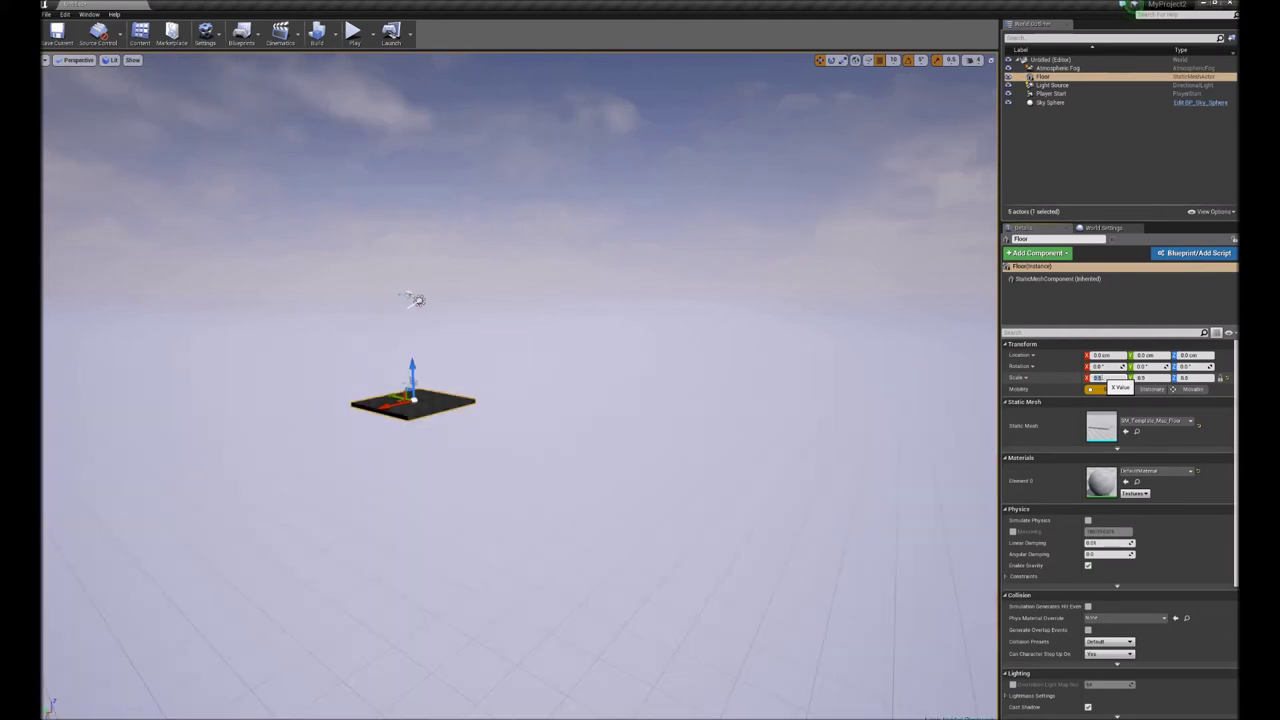
text(1)
key(Return)
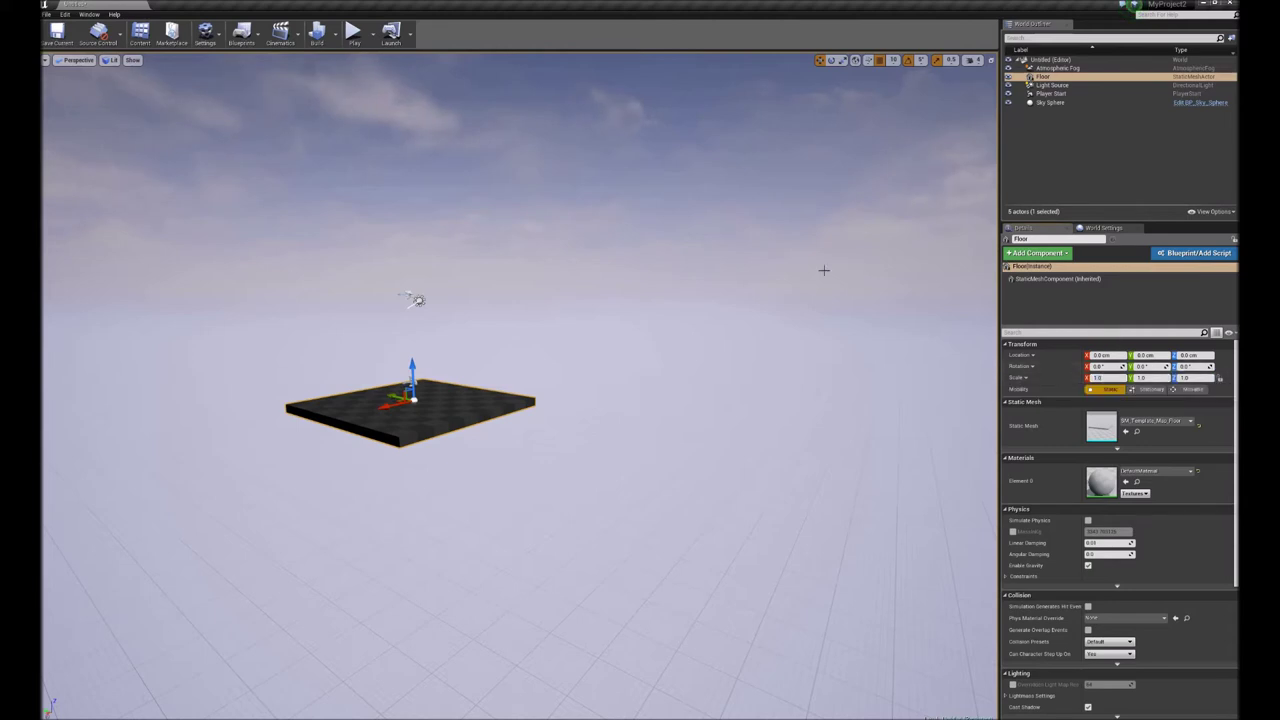
- Duplicate the floor along the X axis and place the copy edge to edge with the original at X 1000 cm
key(f)
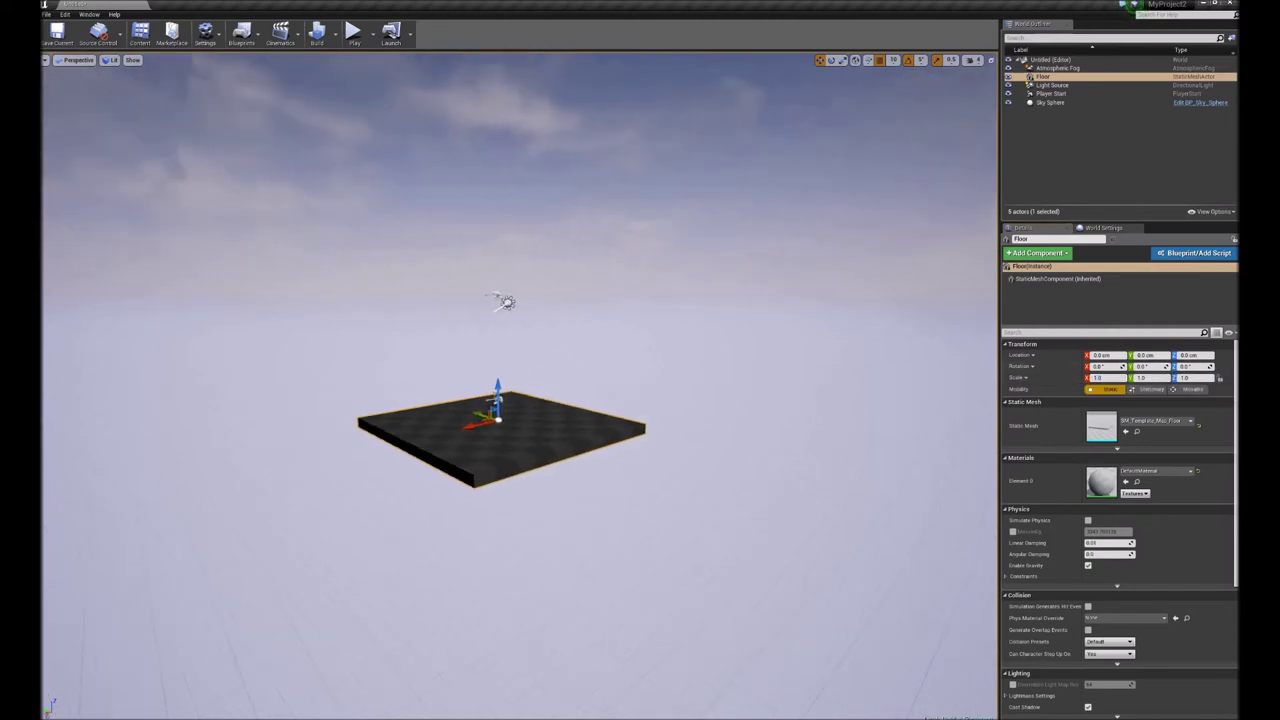
drag(606, 388, 580, 314)
click(606, 388)
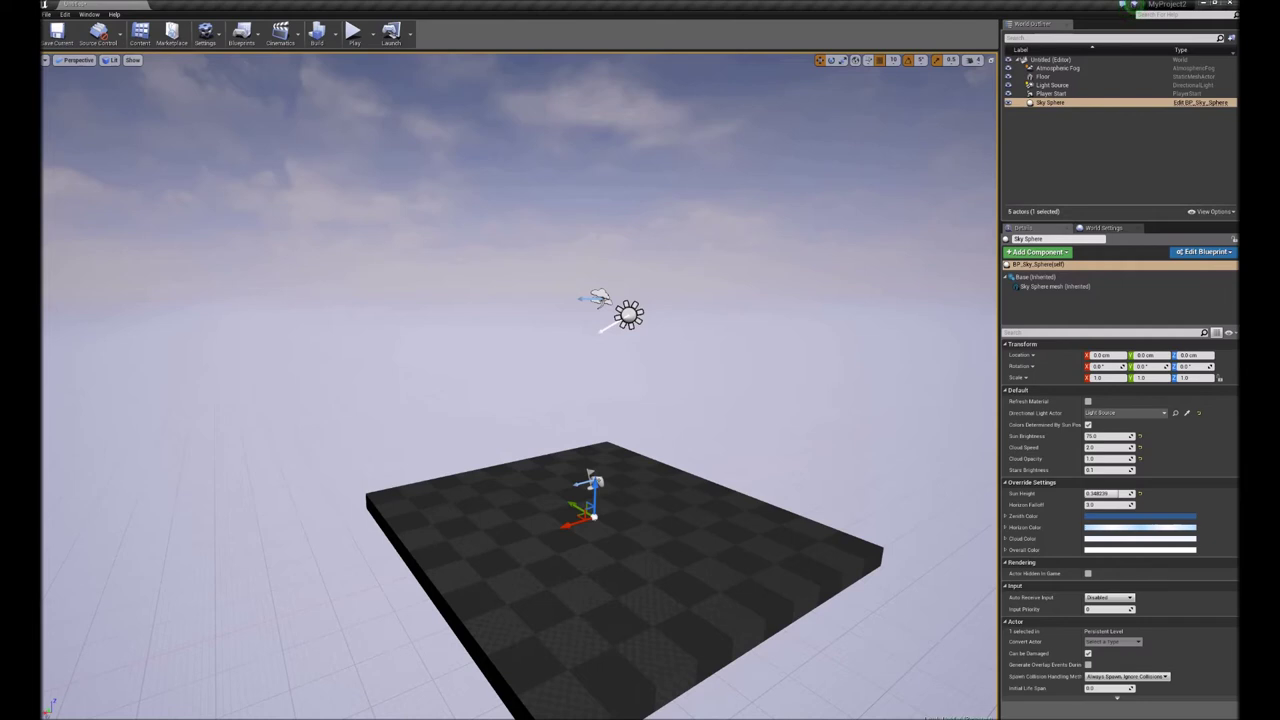
click(1043, 76)
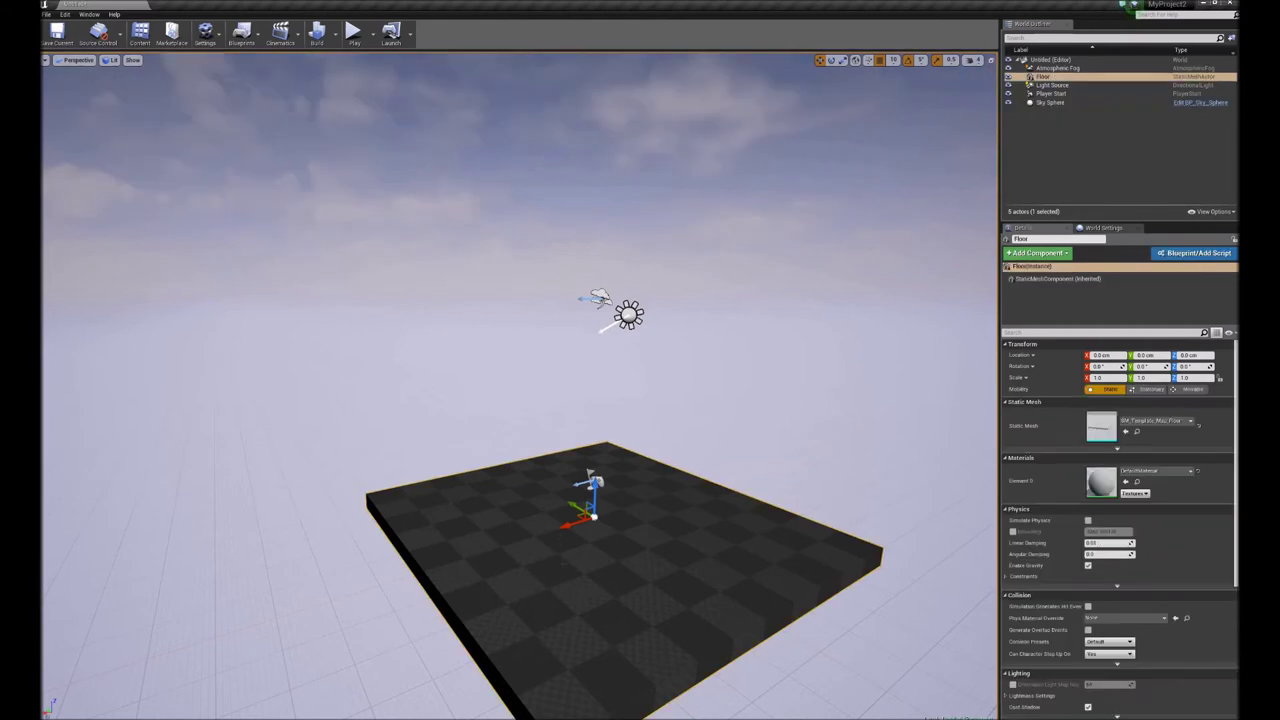
mouse_move(546, 506)
right_down()
mouse_move(668, 506)
mouse_move(546, 506)
right_up()
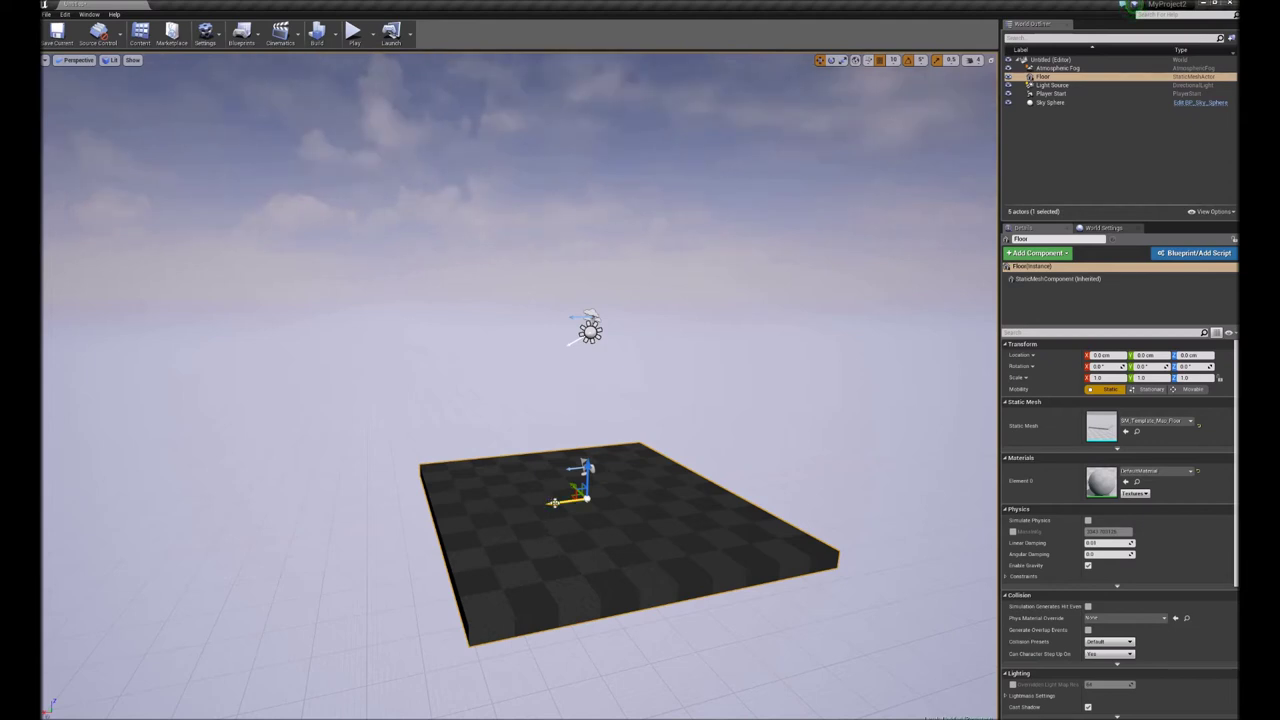
alt+drag(554, 502, 200, 530)
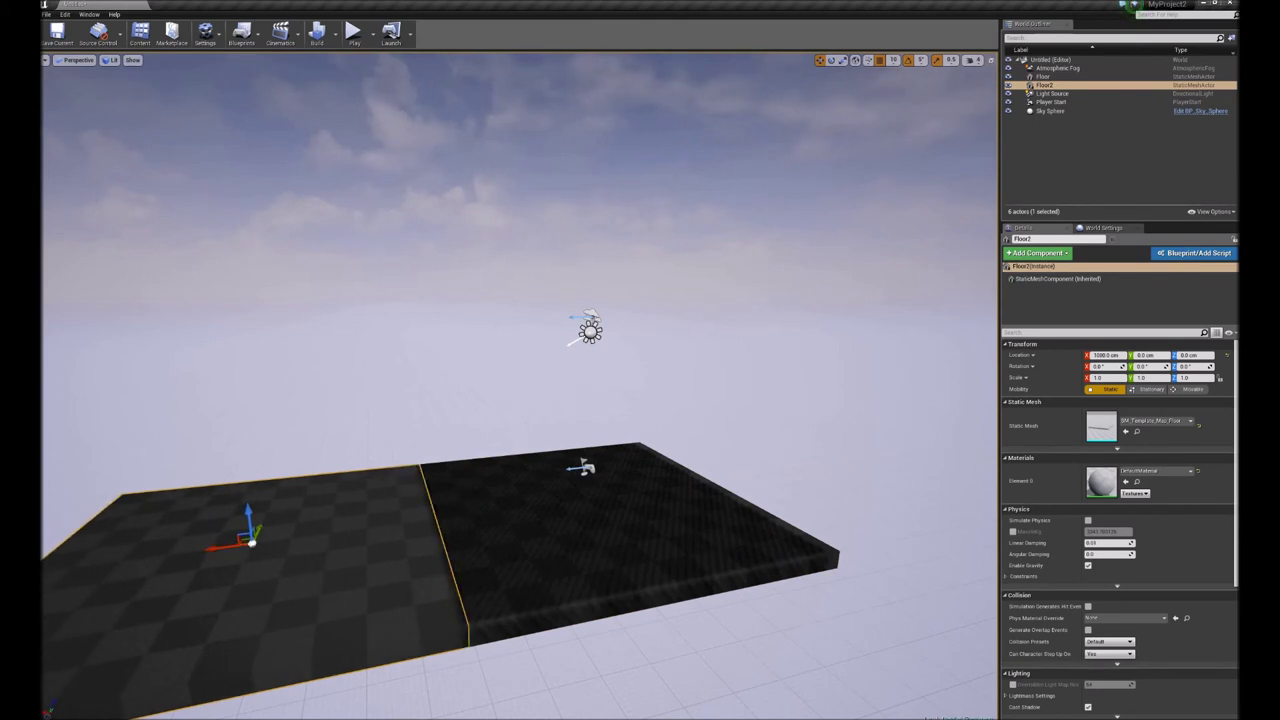
- Rotate the duplicated floor 90° around its Y axis so that it stands upright
key(a)
right_drag(520, 390, 450, 390)
key(d)
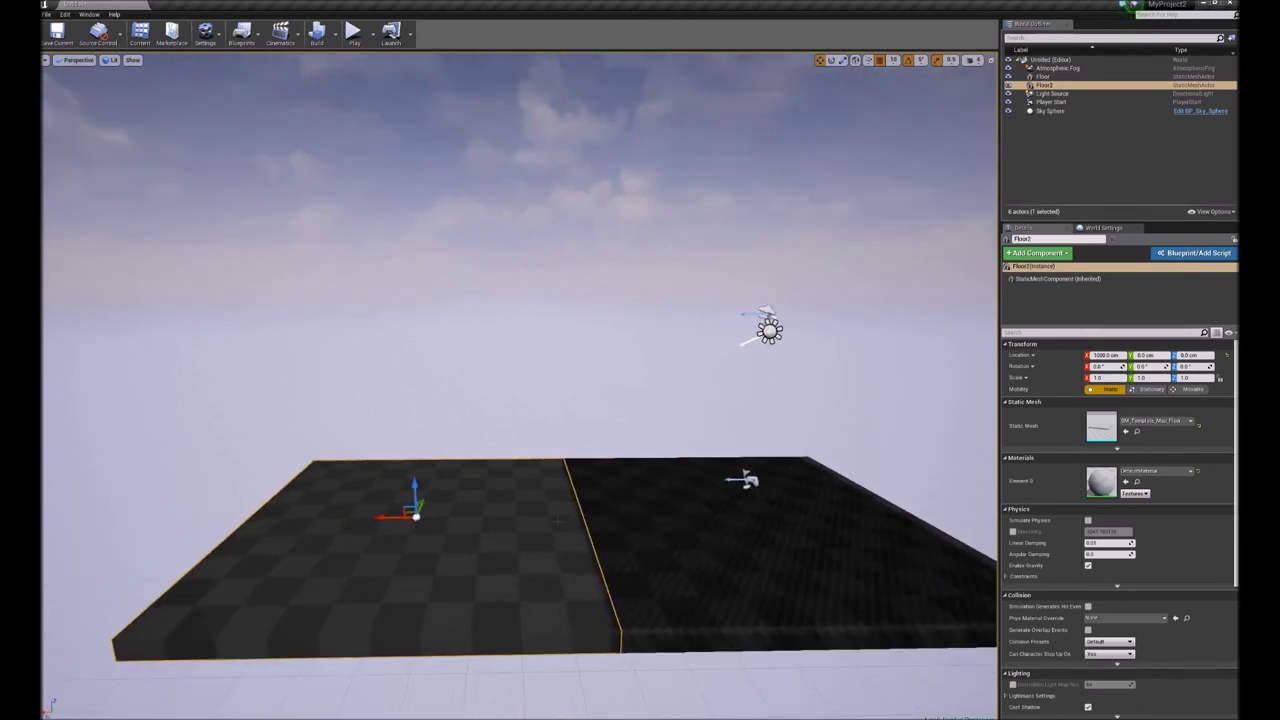
key(e)
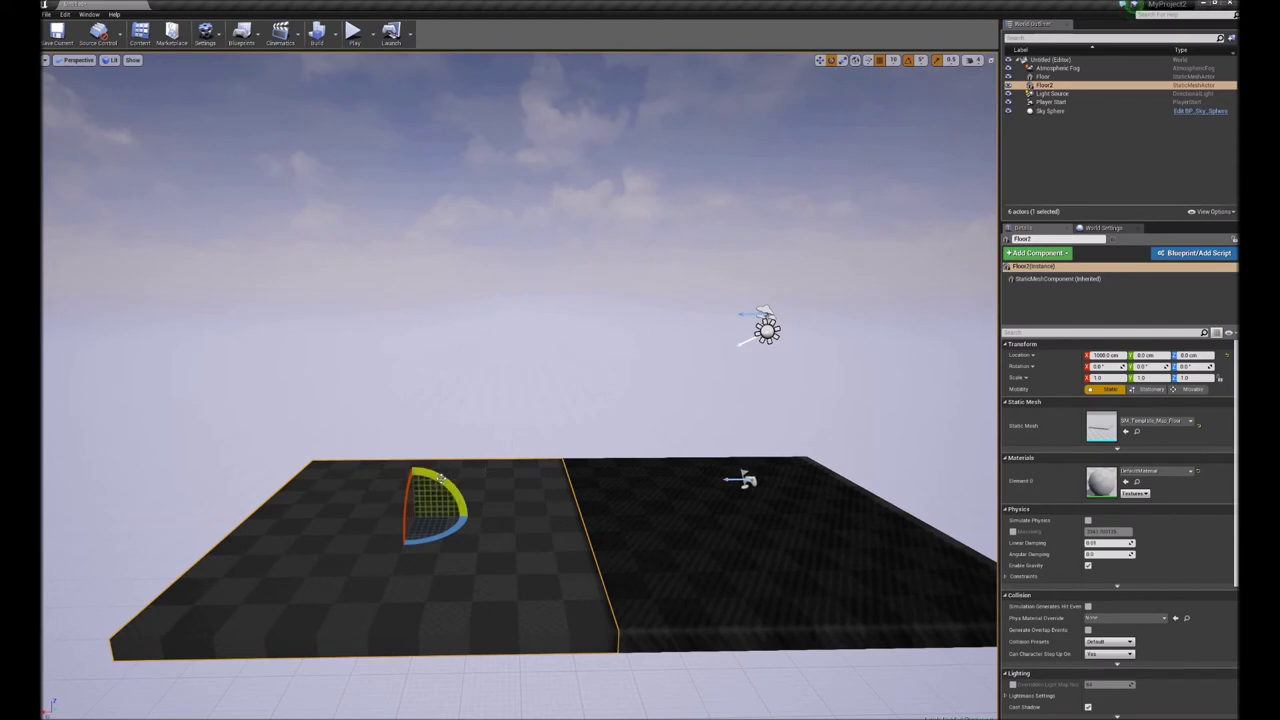
drag(442, 480, 545, 514)
- Move the upright copy to the edge of the original floor so that it stands there as a wall
key(w)
key(d)
right_drag(545, 510, 455, 478)
drag(560, 479, 536, 315)
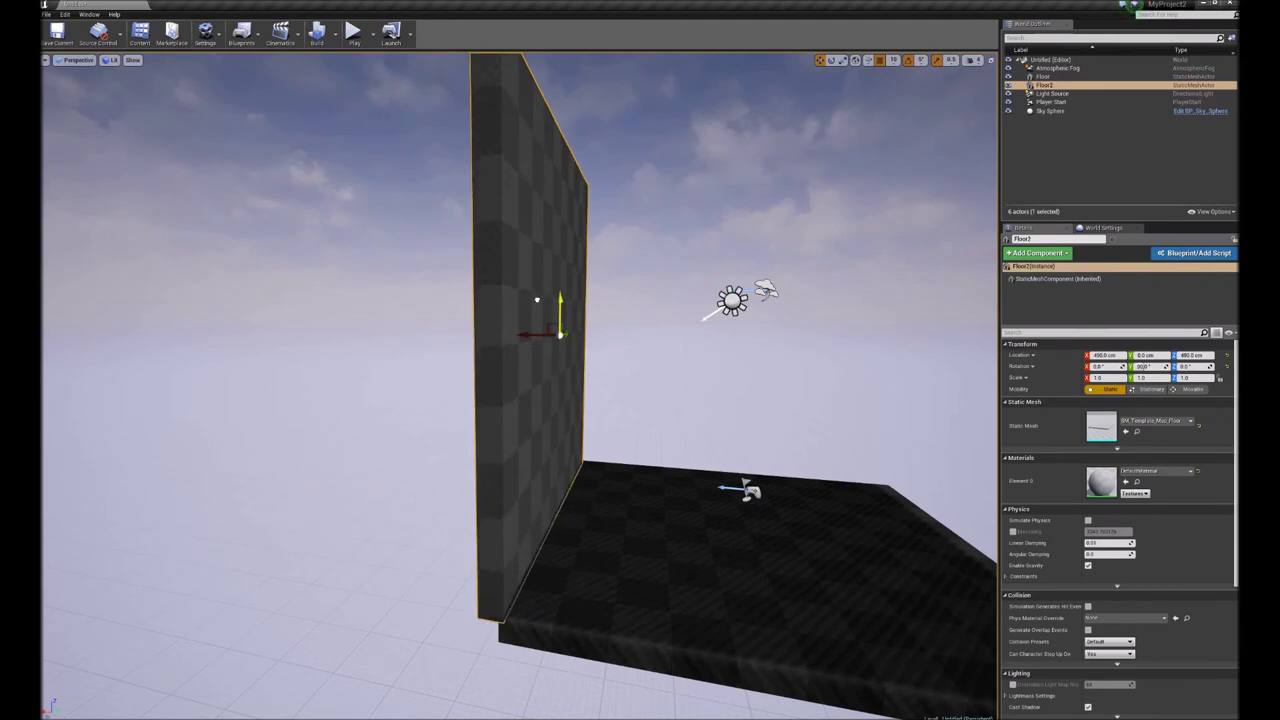
right_drag(536, 315, 585, 298)
key(s)
key(d)
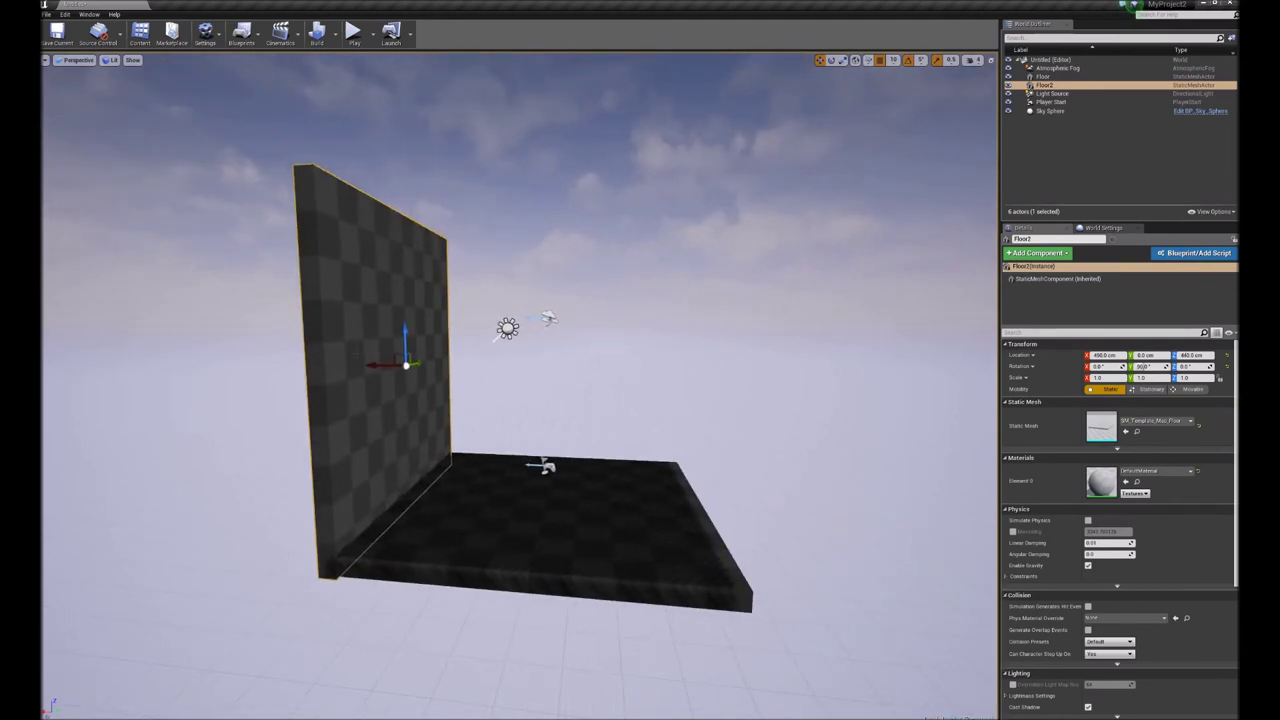
- Duplicate the upright wall along the X axis and place the copy at the opposite edge of the floor
alt+drag(374, 364, 687, 393)
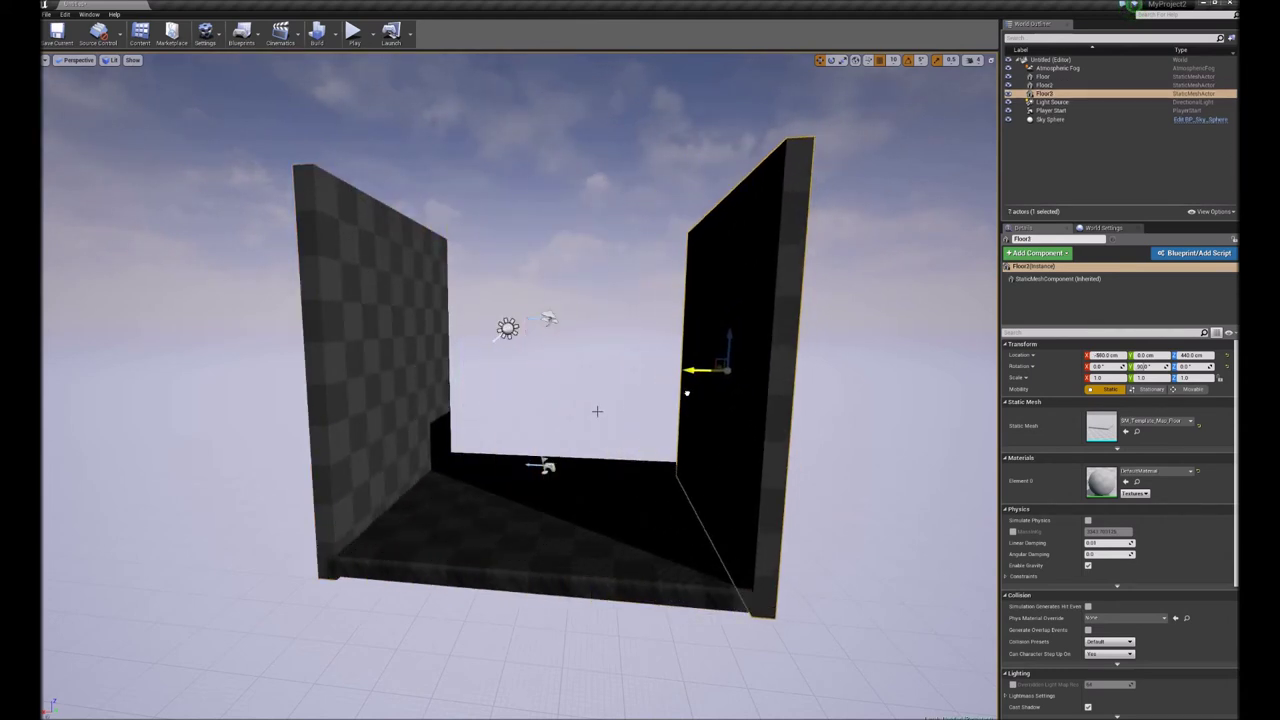
mouse_move(598, 411)
right_down()
mouse_move(668, 436)
mouse_move(613, 395)
right_up()
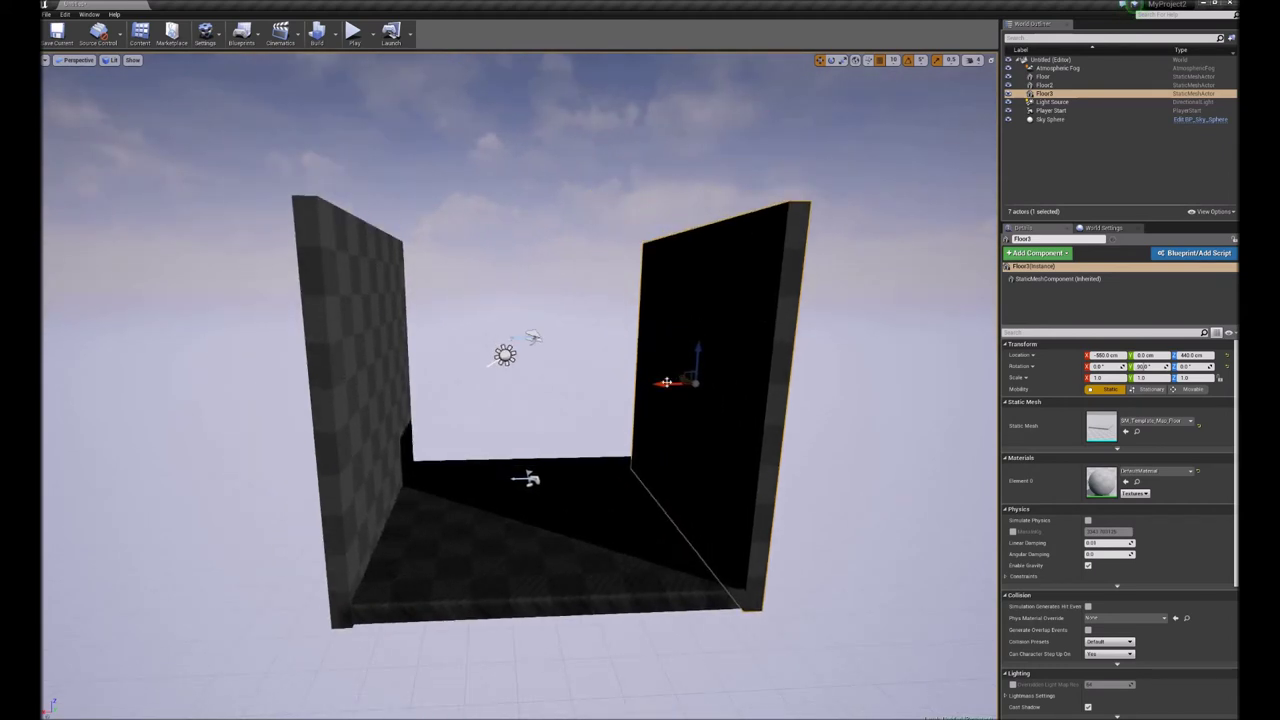
- Duplicate the second wall to the middle of the floor and rotate the copy 90° around the vertical axis, perpendicular to the other walls
alt+drag(663, 382, 513, 405)
key(e)
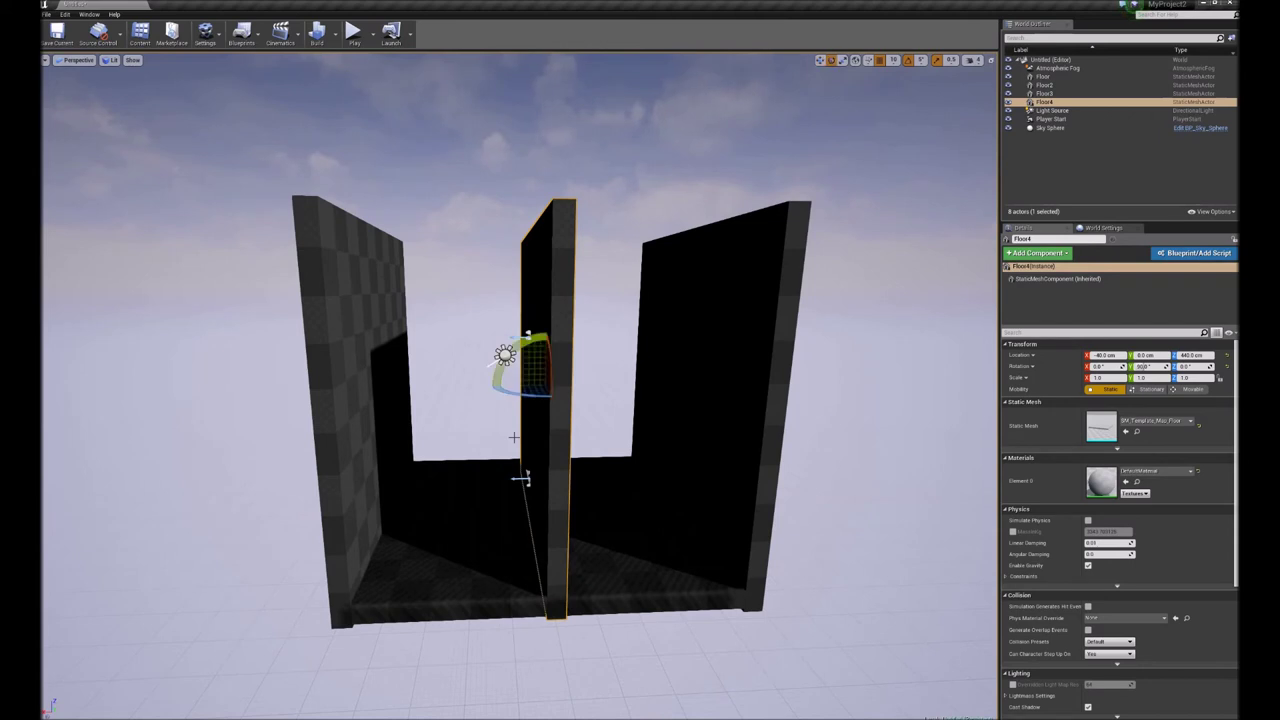
drag(527, 335, 535, 340)
right_drag(535, 340, 700, 520)
alt+drag(318, 305, 470, 205)
alt+drag(518, 394, 522, 435)
key(w)
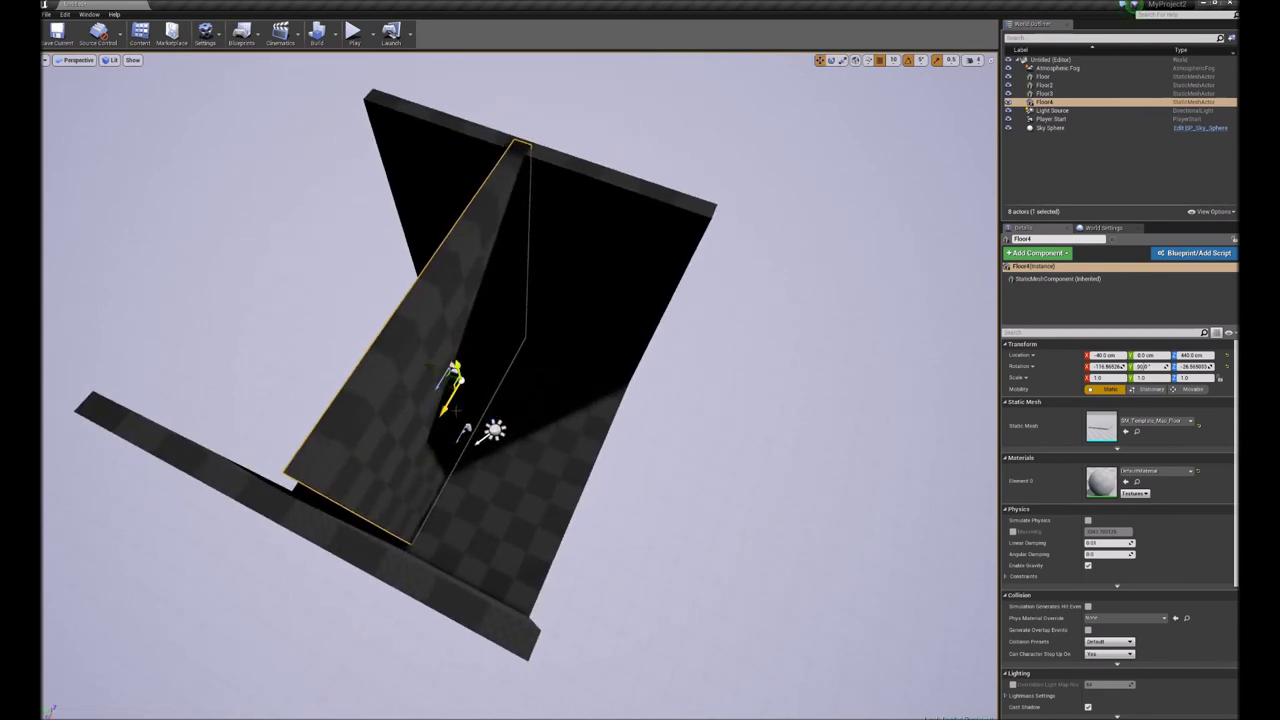
- Move the turned wall to one open side of the floor and duplicate it along the Y axis to close the opposite side
drag(445, 402, 556, 461)
right_drag(556, 461, 668, 422)
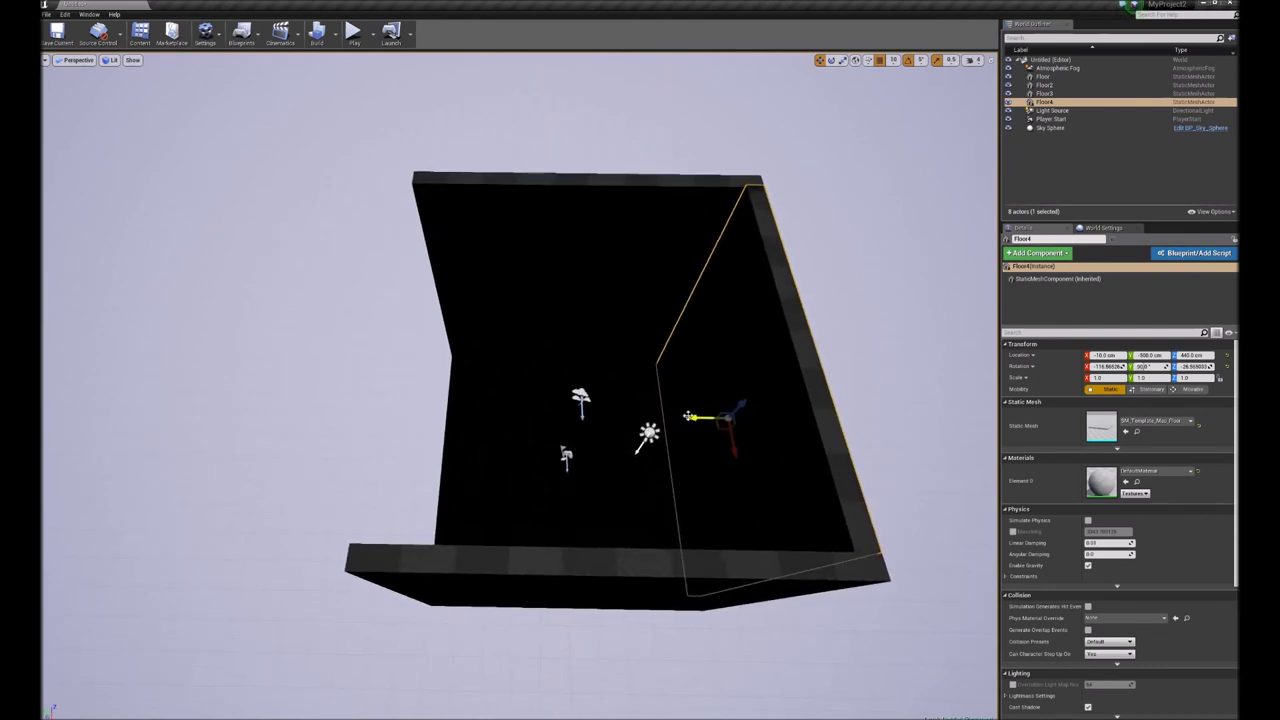
alt+drag(692, 417, 396, 423)
click(306, 428)
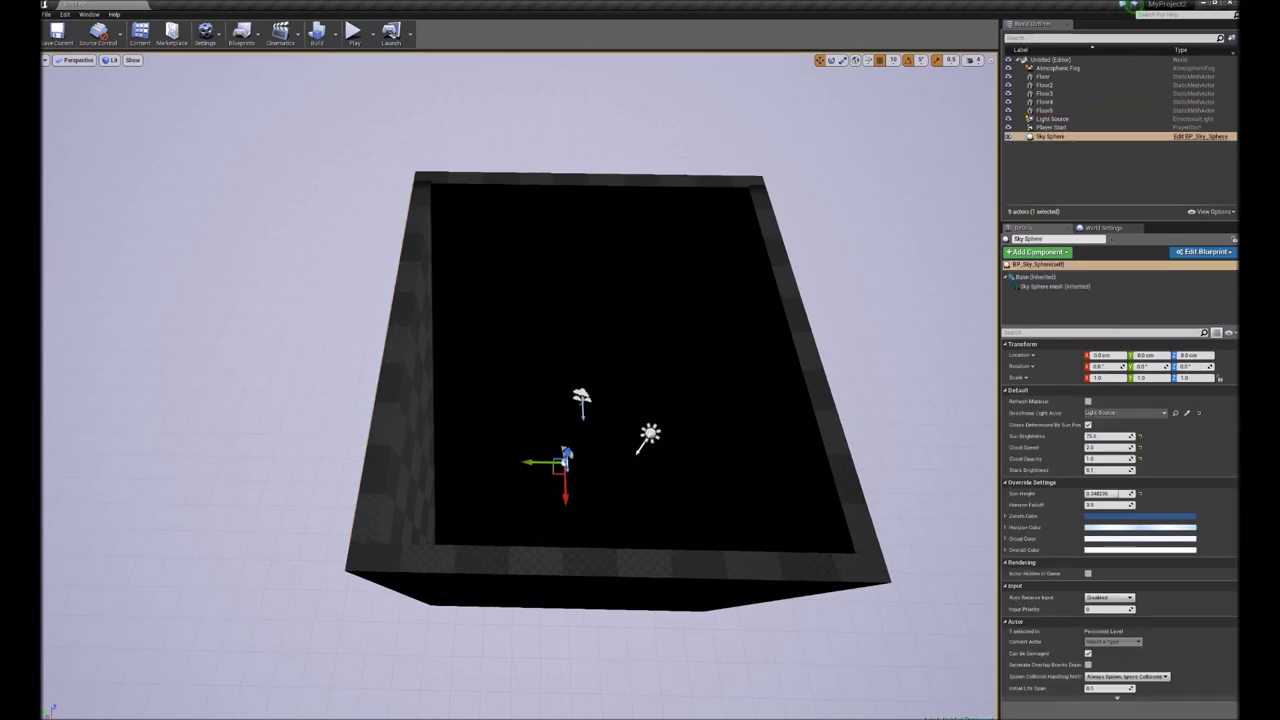
- Switch the viewport to the Unlit view mode and inspect the inside of the four-walled room
right_drag(306, 428, 168, 408)
key(s)
key(w)
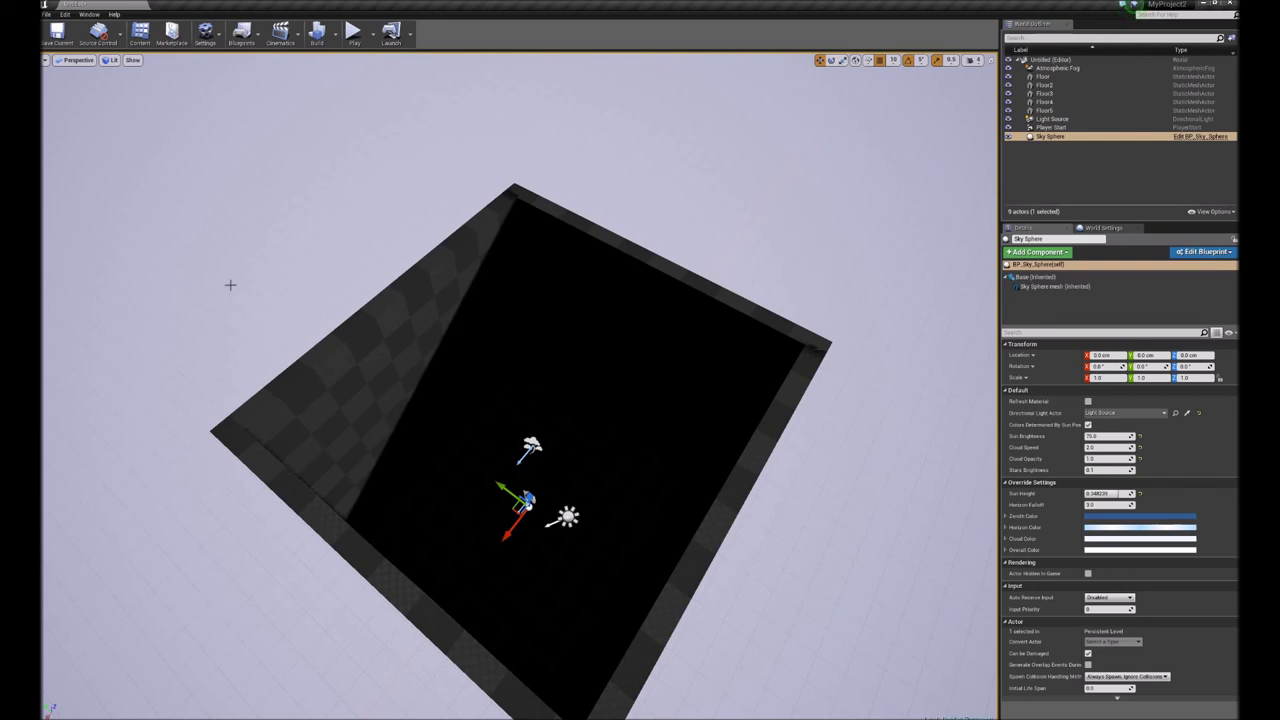
click(110, 60)
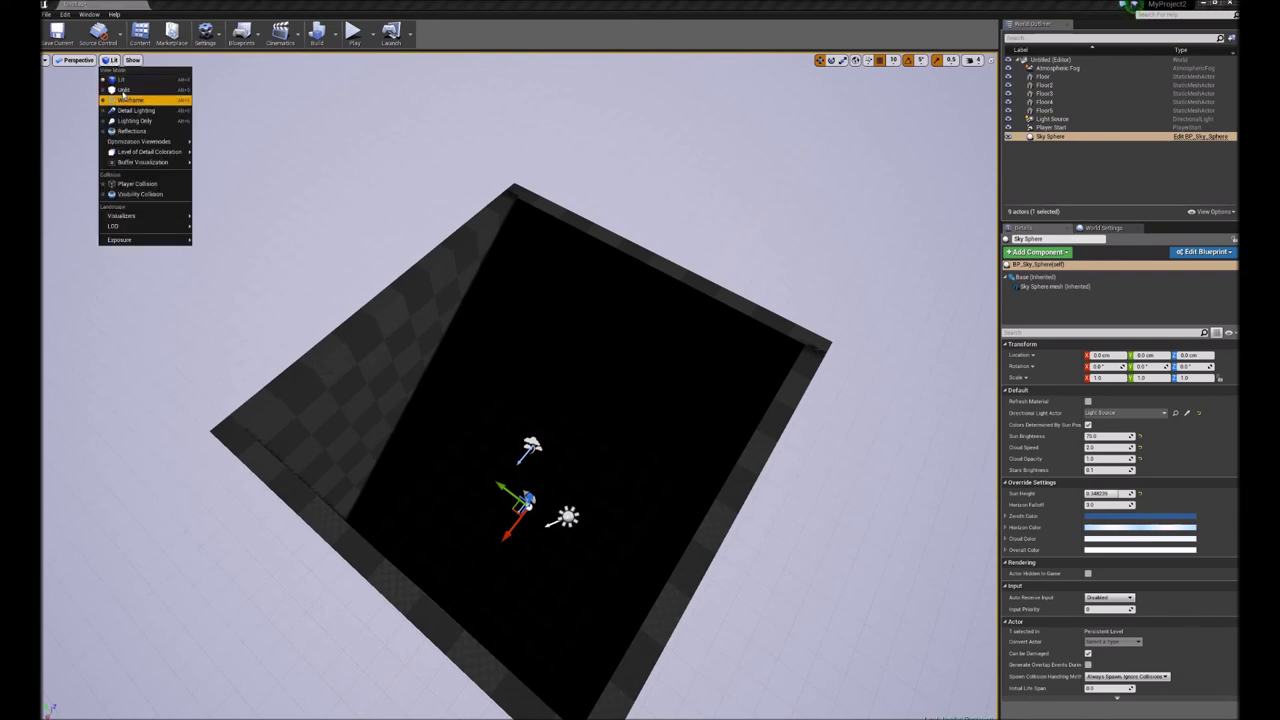
click(132, 99)
scroll(519, 386, up, 8)
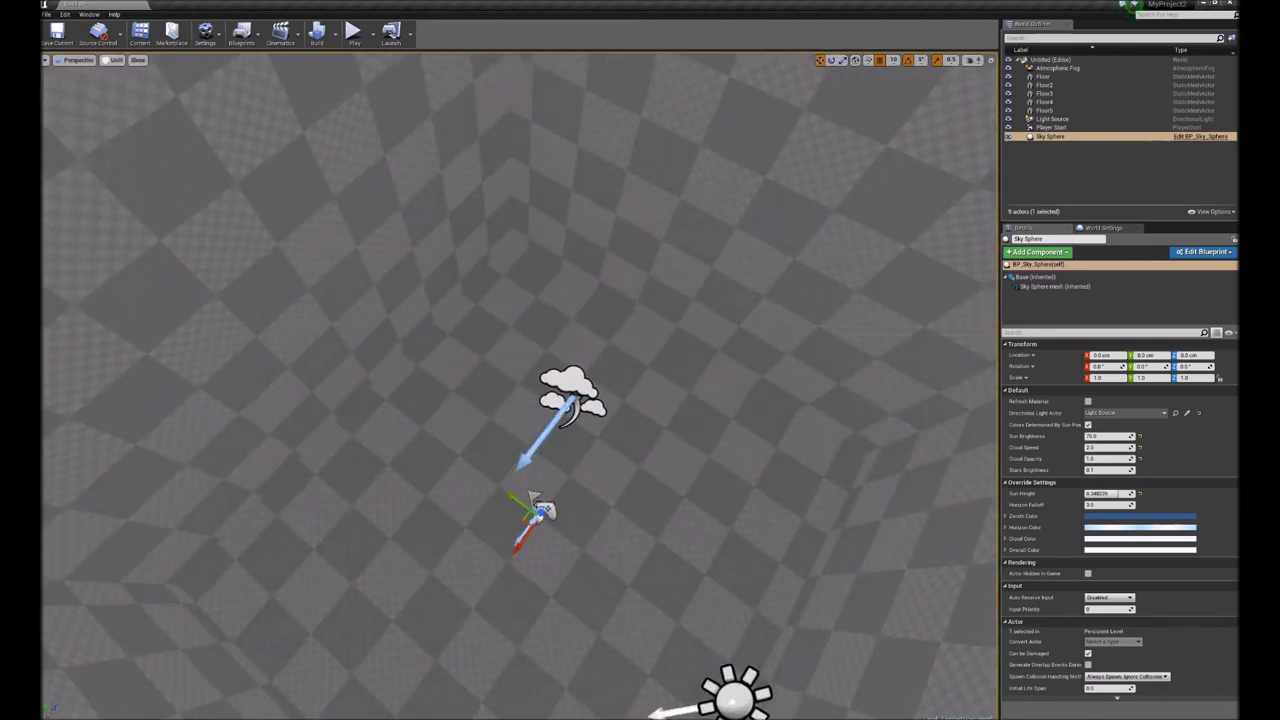
scroll(519, 386, down, 3)
scroll(519, 386, up, 4)
right_drag(519, 386, 420, 220)
right_drag(460, 380, 436, 392)
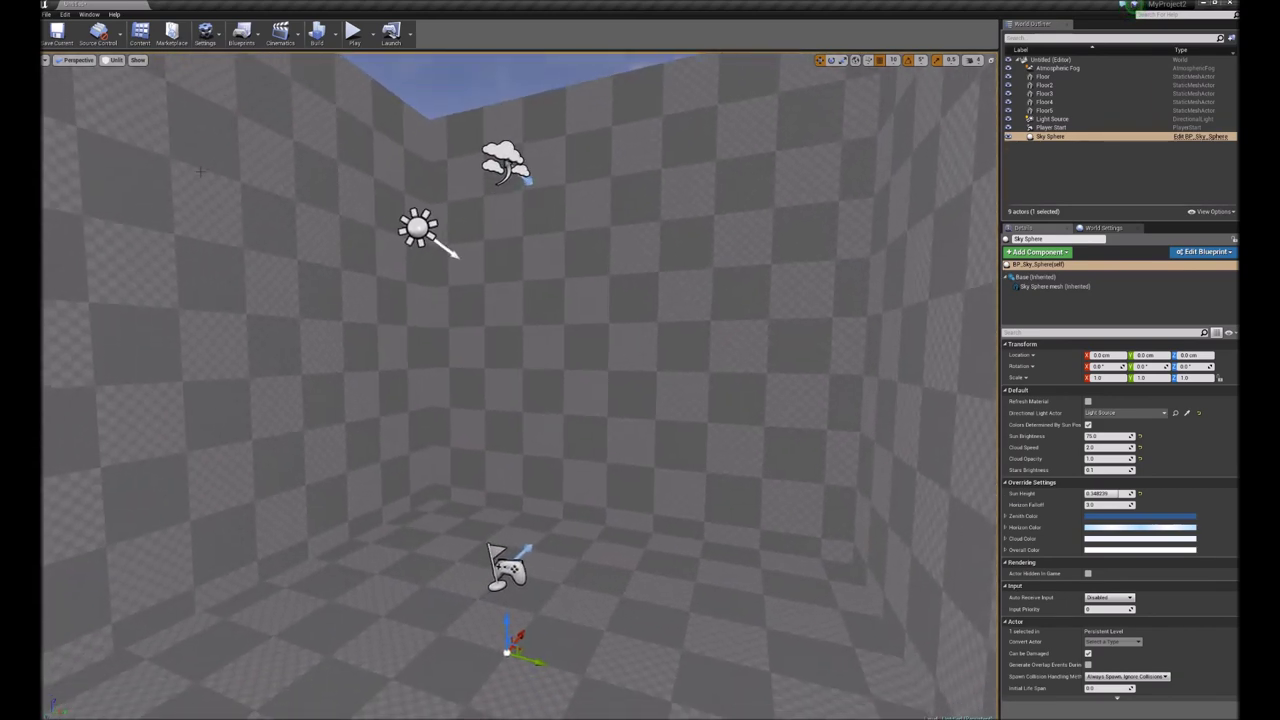